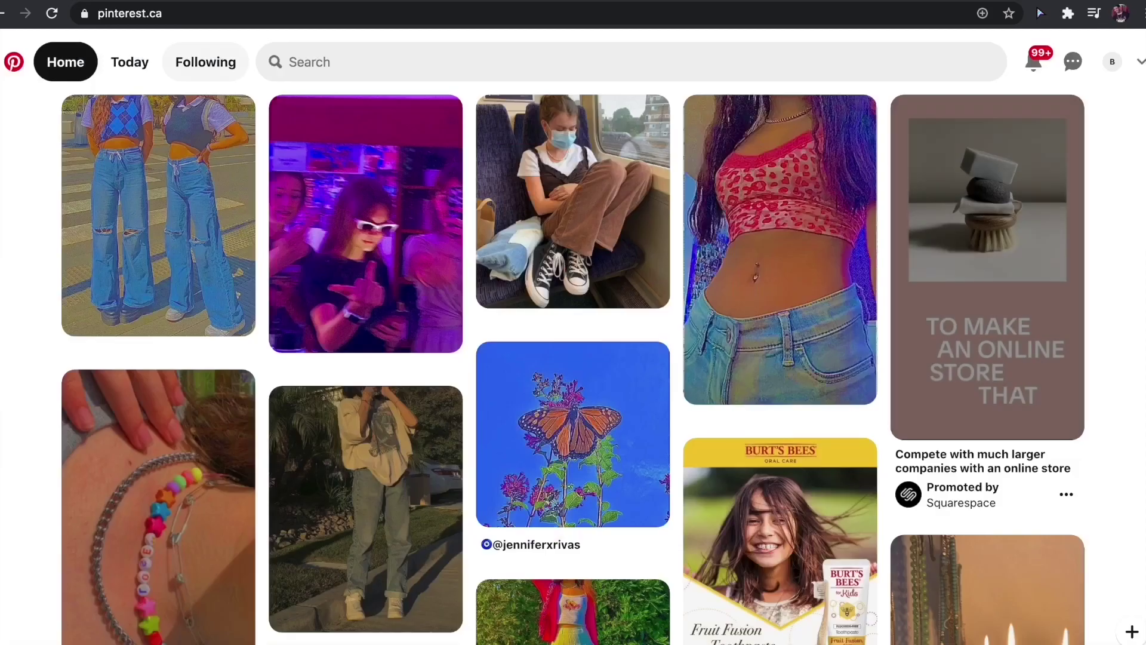
Step: Search Pinterest for "aesthetic collar outfits"
click(294, 62)
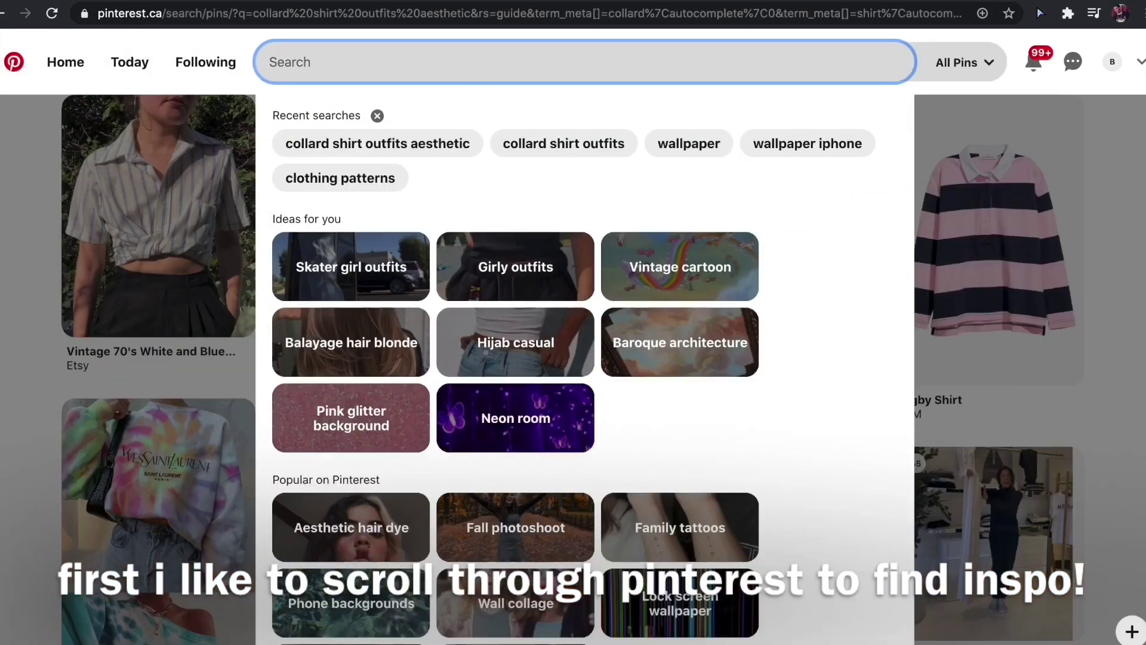
text(aes)
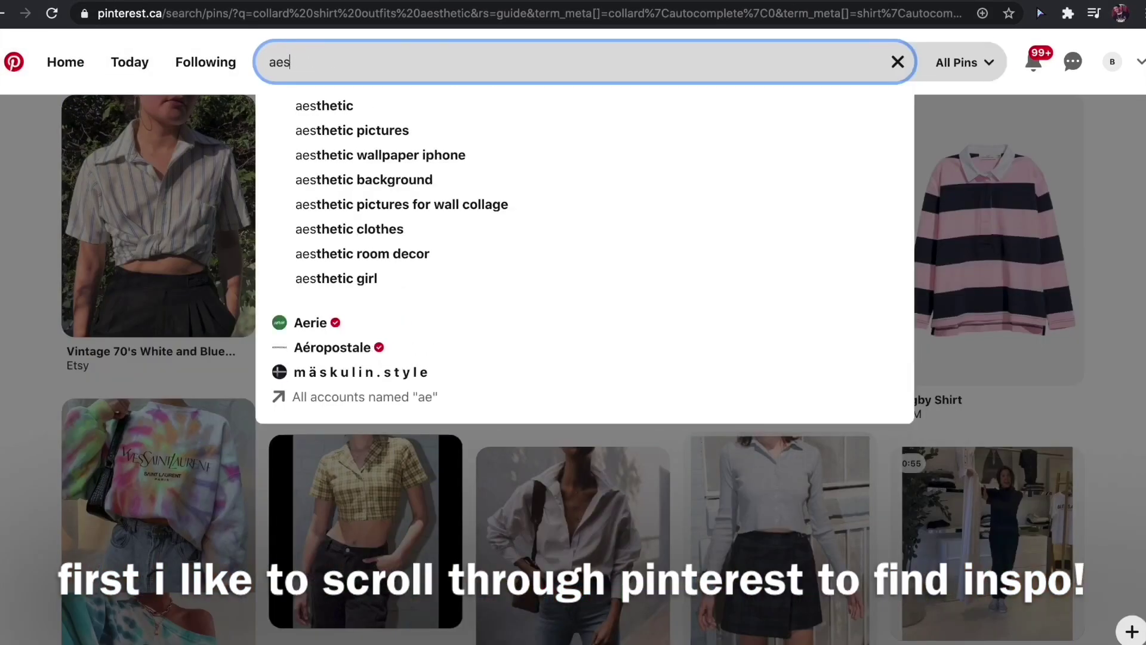
text(thetic)
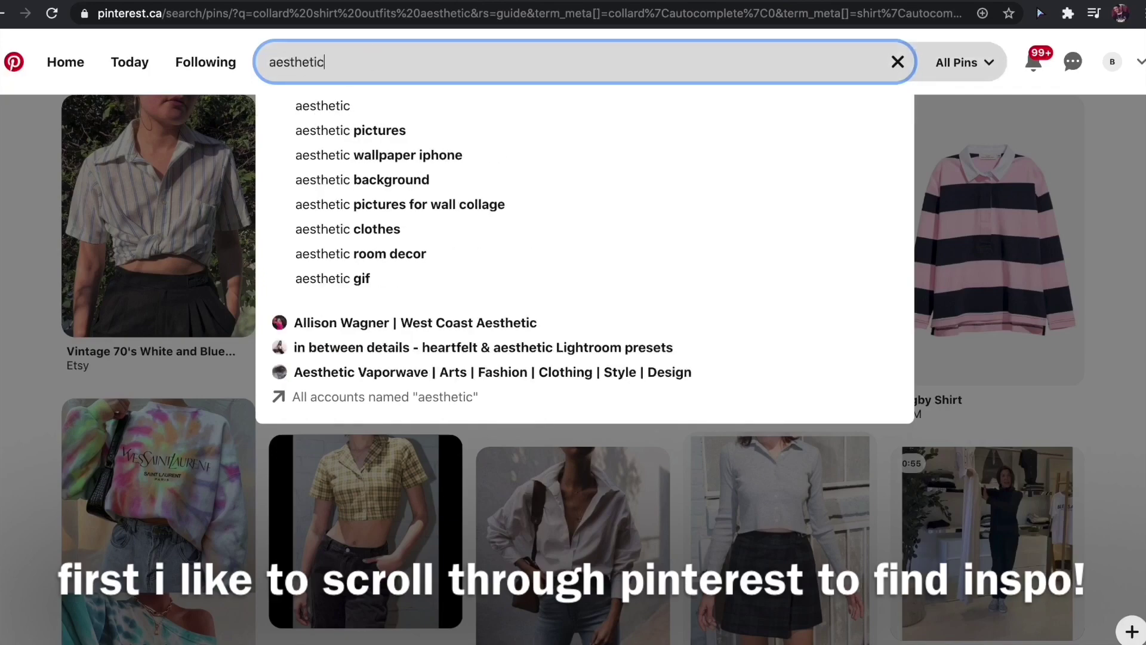
text( collar outfits)
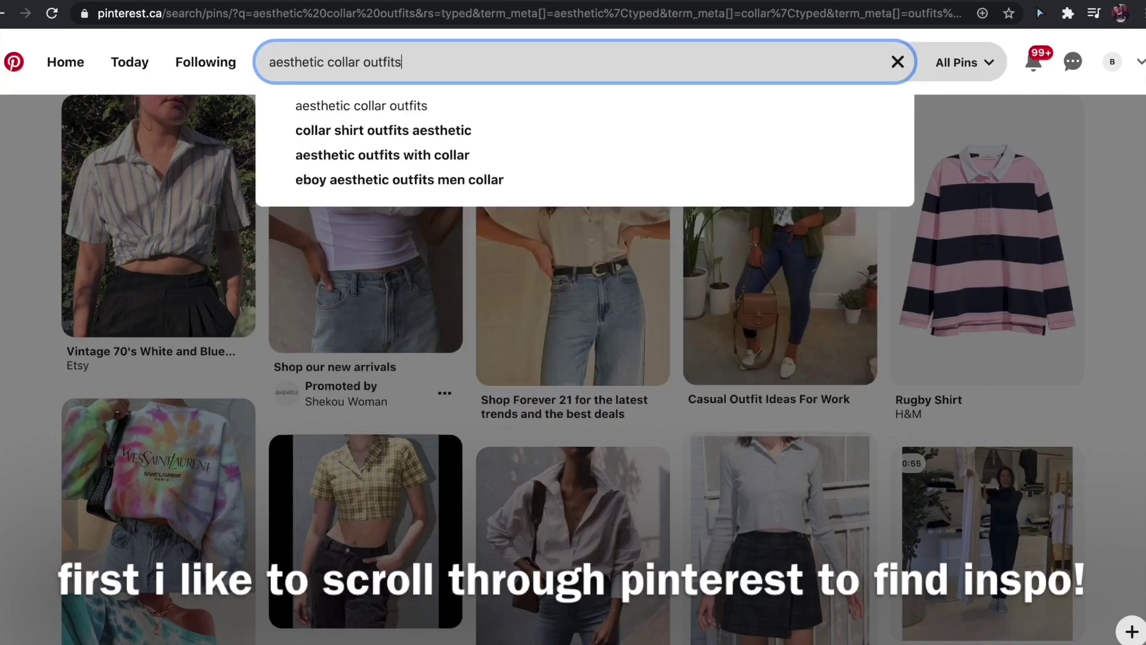
key(Return)
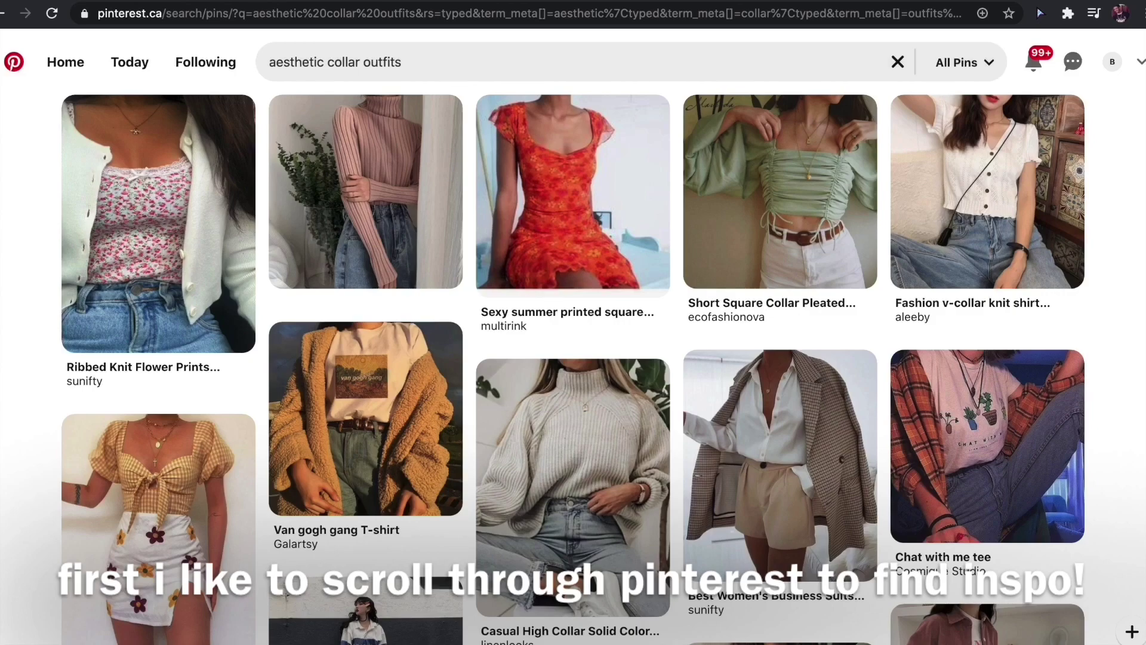
Step: Find the cropped purple polo with white stripes among the results, open its pin and save it to the board "mine"
scroll(573, 358, down, 5)
scroll(573, 358, down, 3)
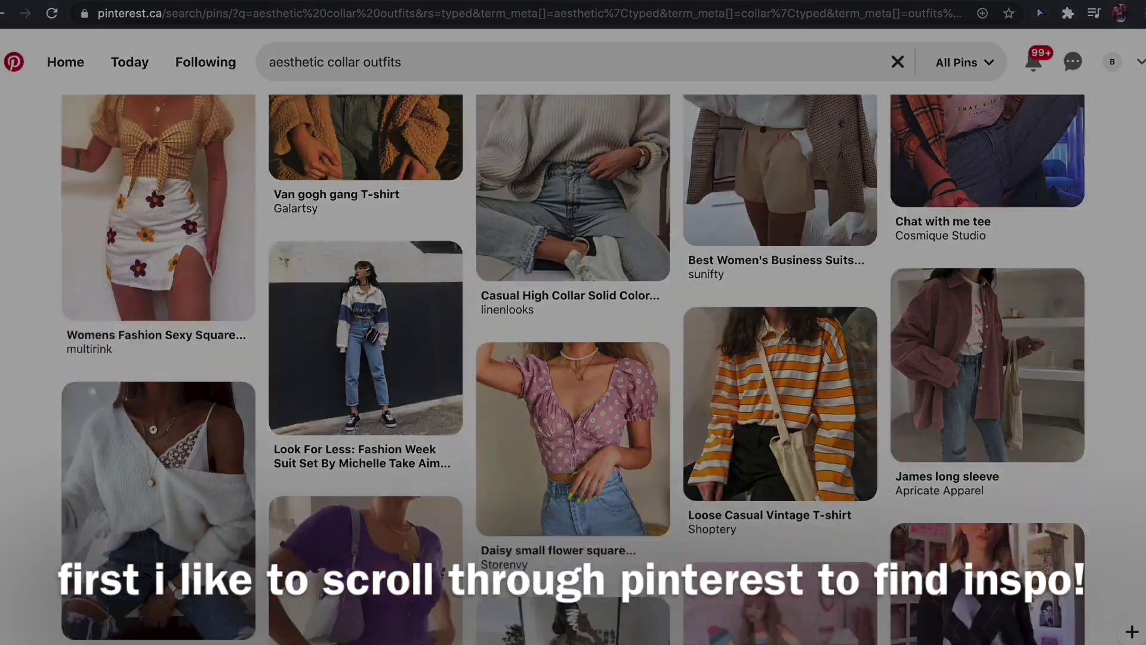
scroll(573, 358, down, 5)
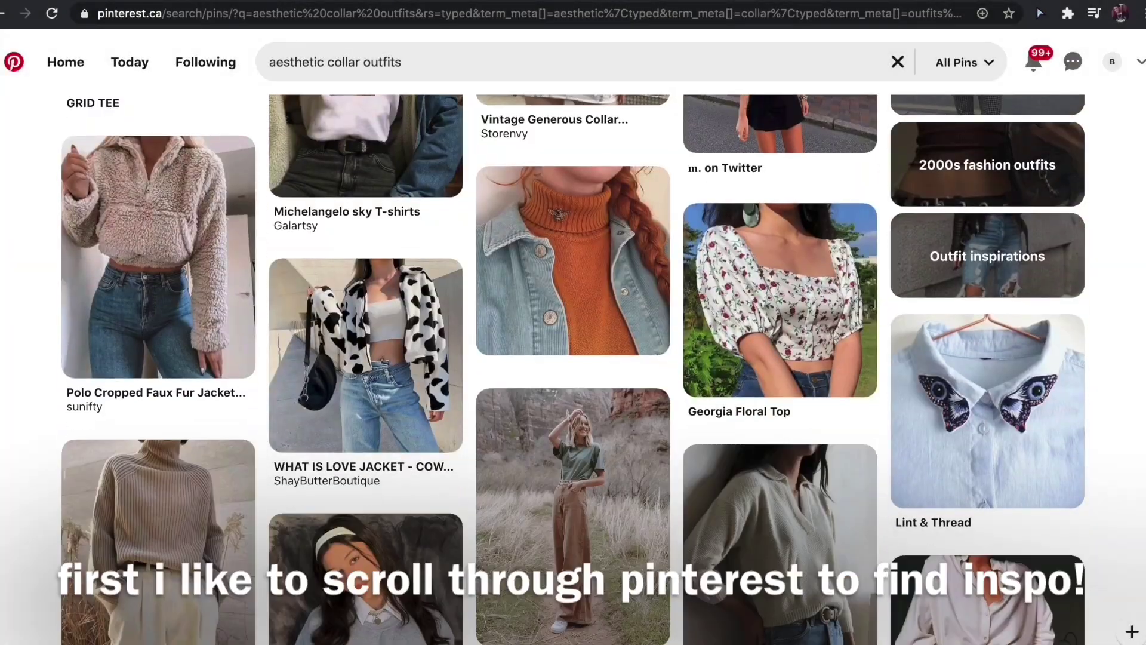
scroll(573, 358, down, 15)
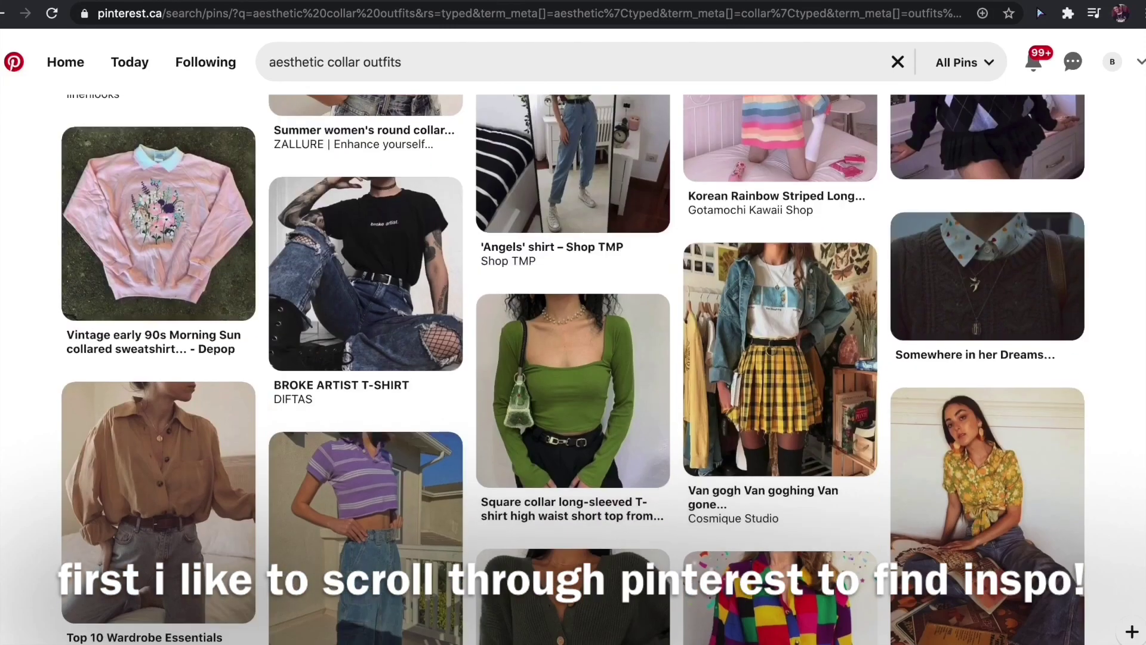
scroll(378, 411, down, 2)
click(379, 411)
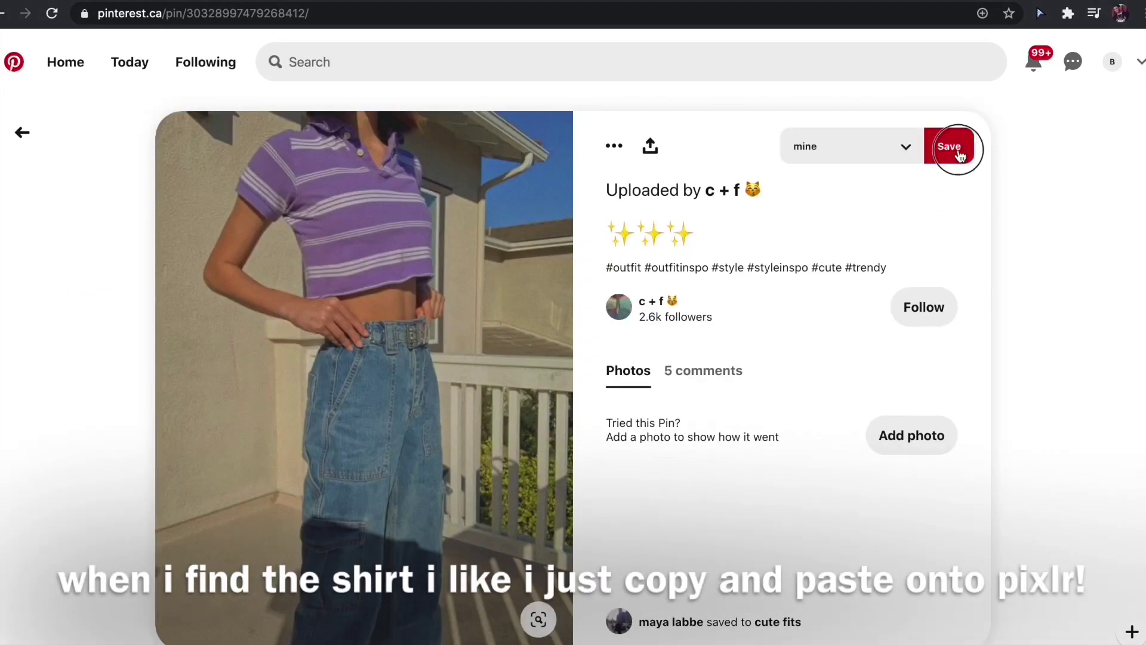
click(959, 155)
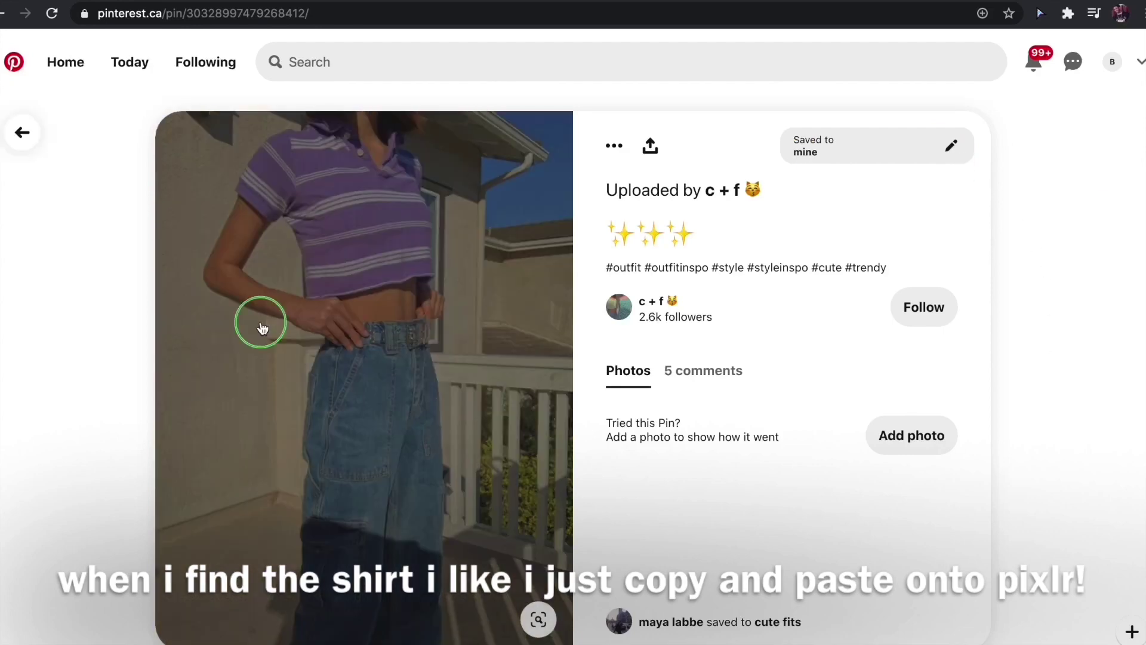
Step: Copy the purple polo photo, paste it onto the shirt template in Pixlr and move it to the template's lower part
right_click(261, 329)
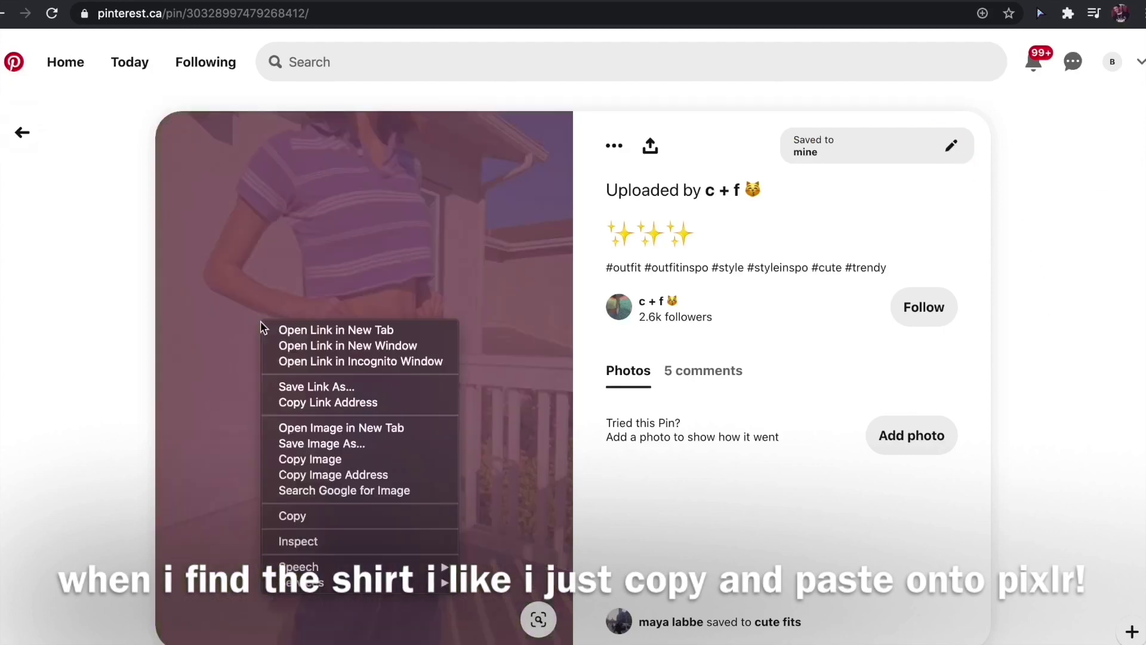
click(315, 458)
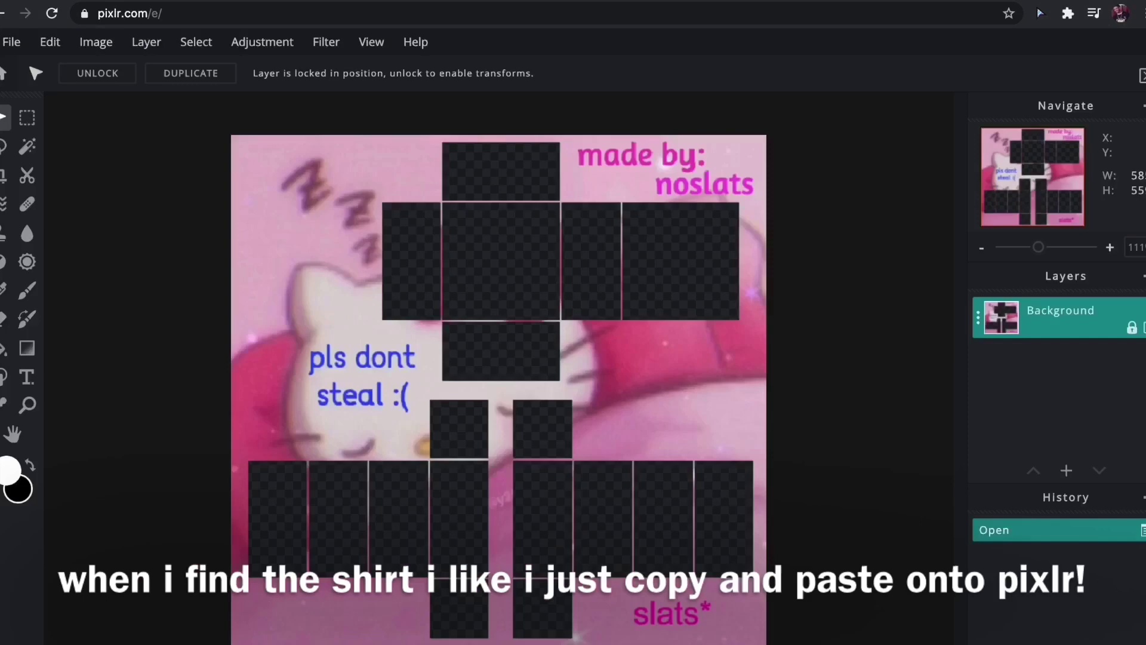
key(ctrl+v)
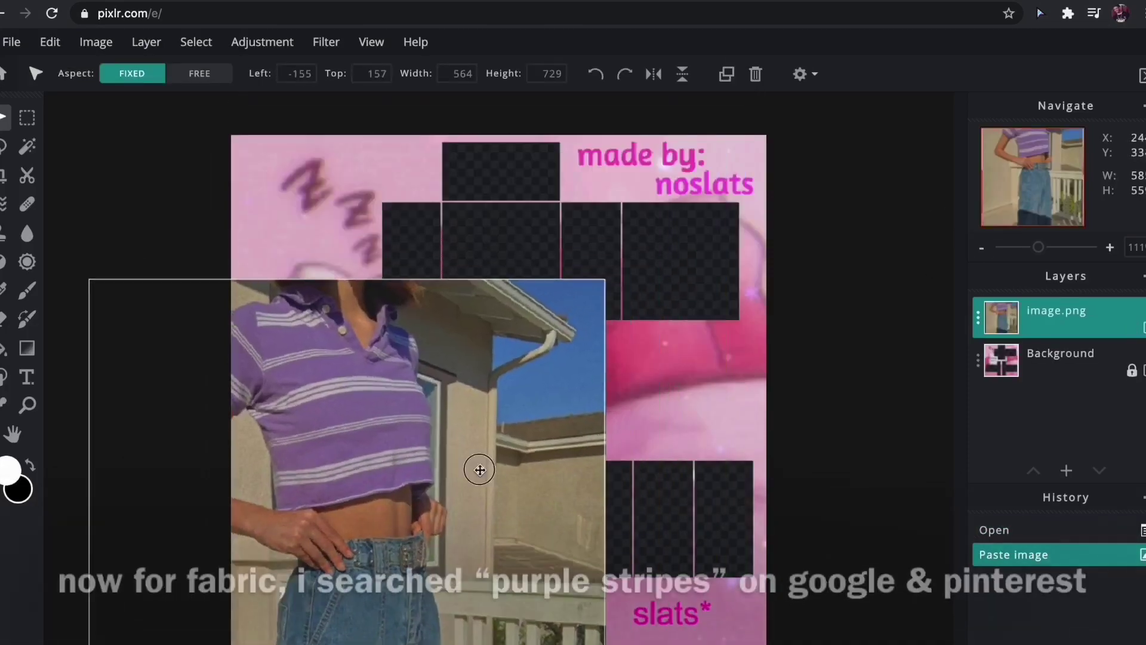
drag(478, 468, 537, 549)
Step: In Google Images, open the horizontal striped purple fabric from dreamstime.com and copy its image
click(58, 206)
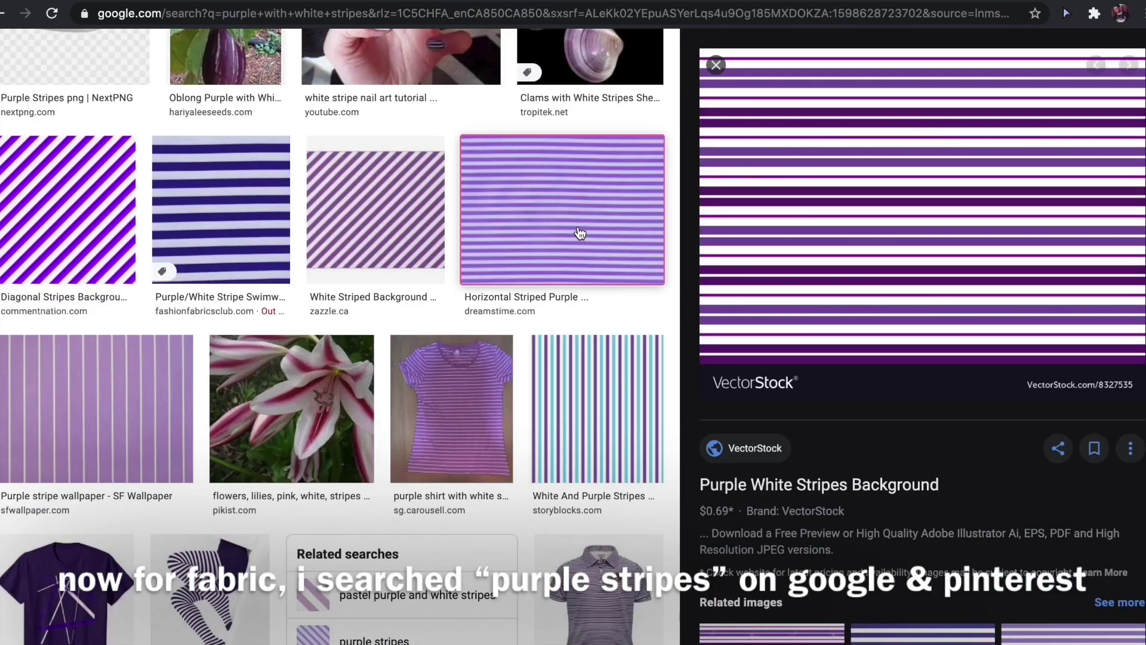
click(561, 209)
right_click(897, 221)
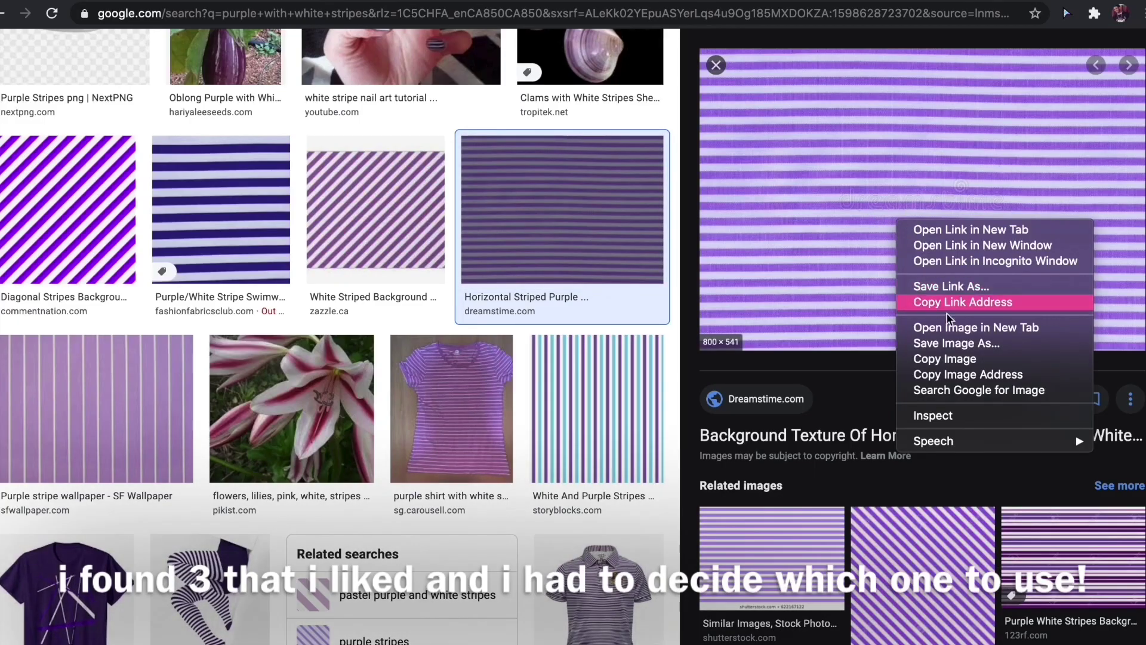
click(945, 359)
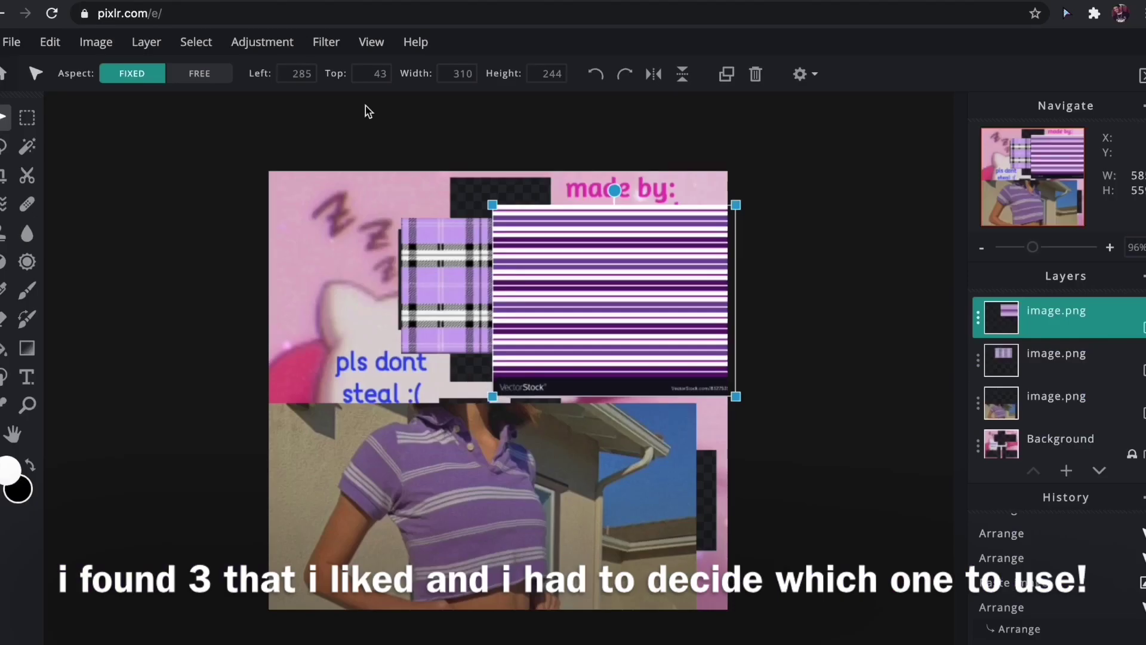
Step: Paste the striped fabric into the Pixlr template and scale it down to about 339 × 229 px
key(ctrl+v)
drag(815, 177, 583, 384)
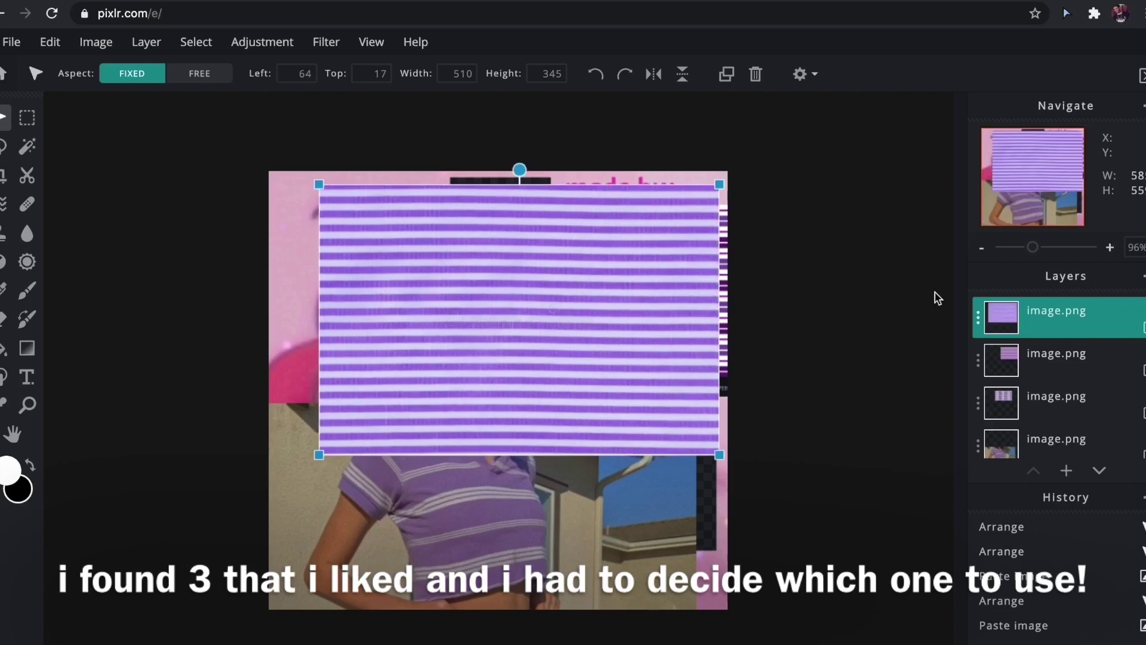
click(937, 298)
click(690, 331)
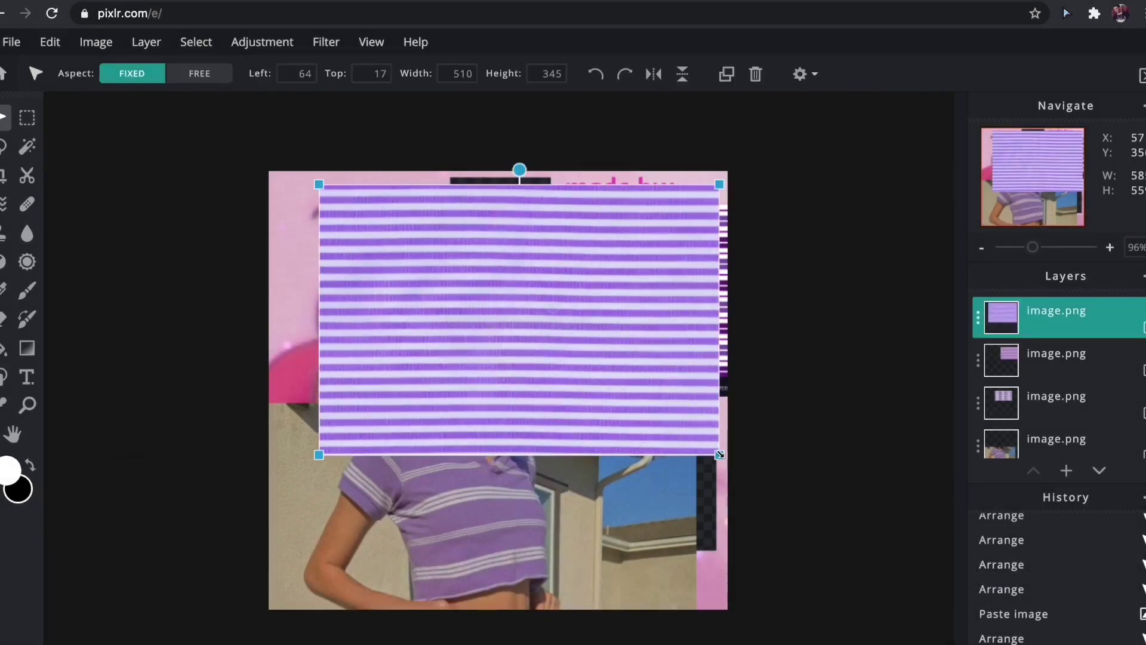
drag(719, 454, 594, 366)
click(890, 281)
click(1034, 247)
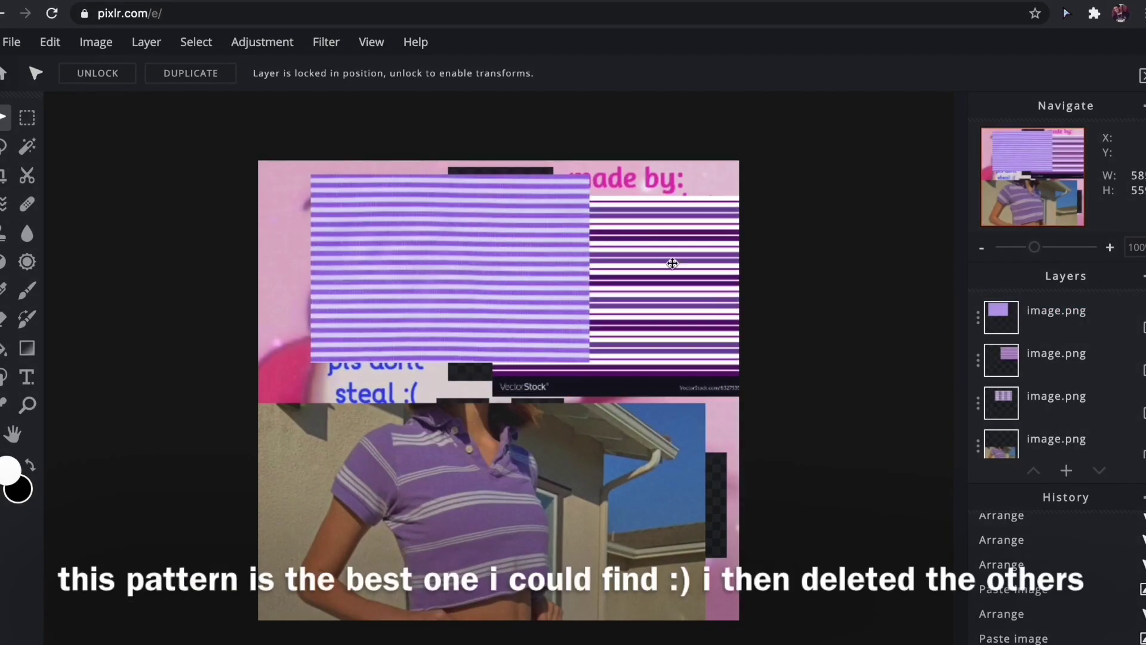
Step: Delete the plaid and dark purple striped patterns, and fit the lilac striped fabric smaller over the torso panels
click(361, 310)
drag(361, 309, 540, 386)
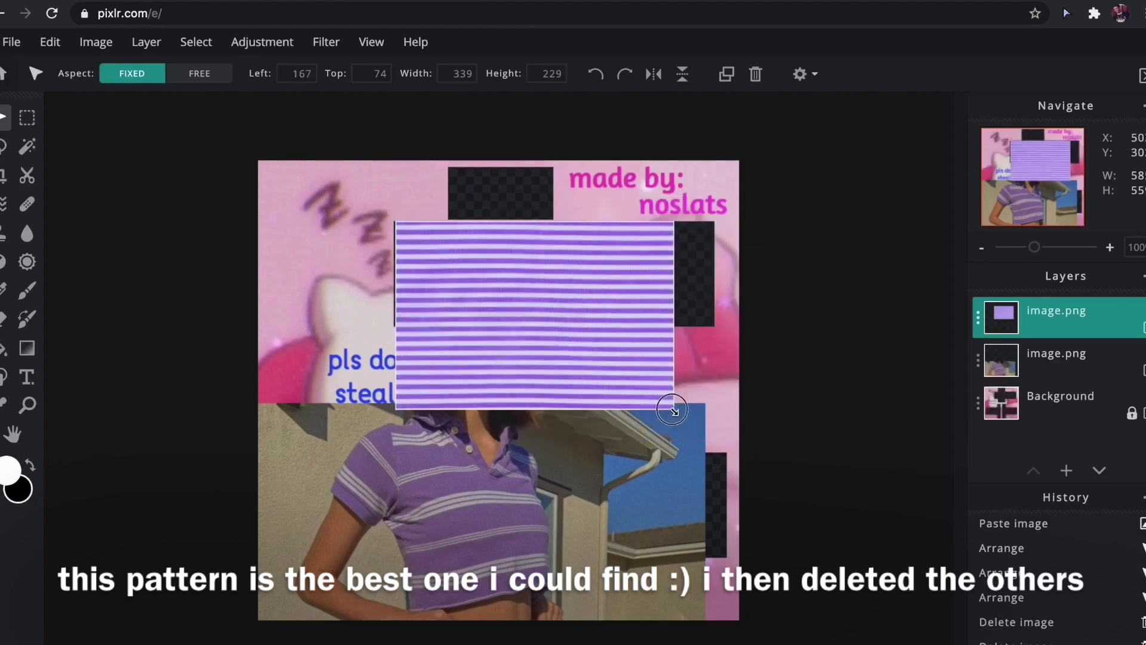
drag(672, 410, 641, 382)
click(524, 302)
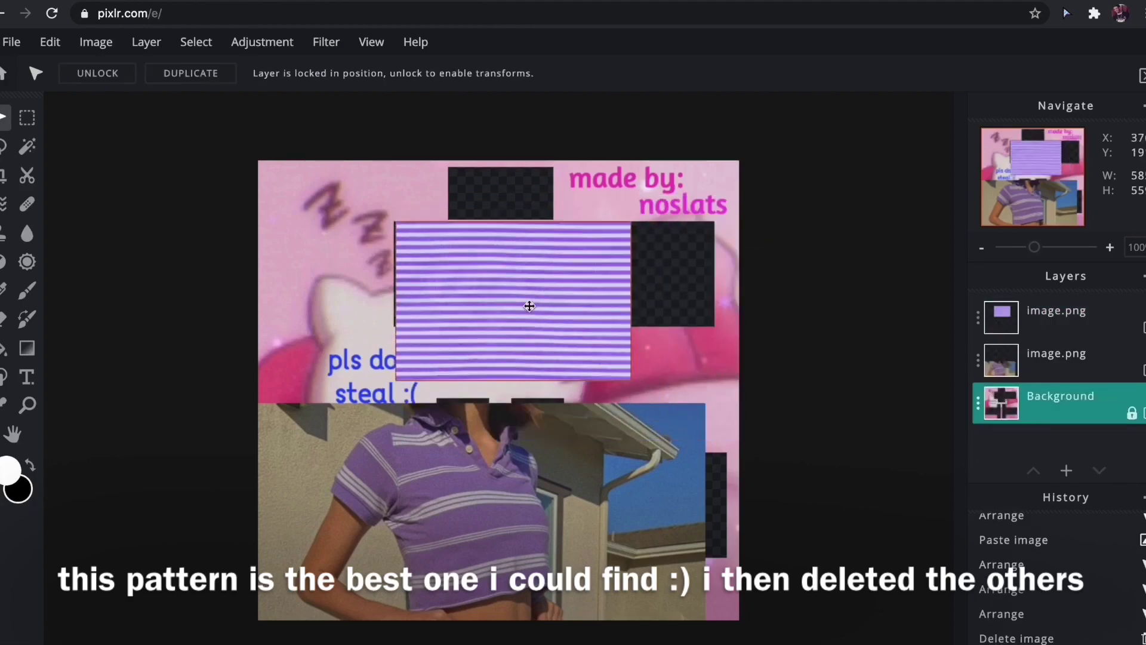
click(524, 302)
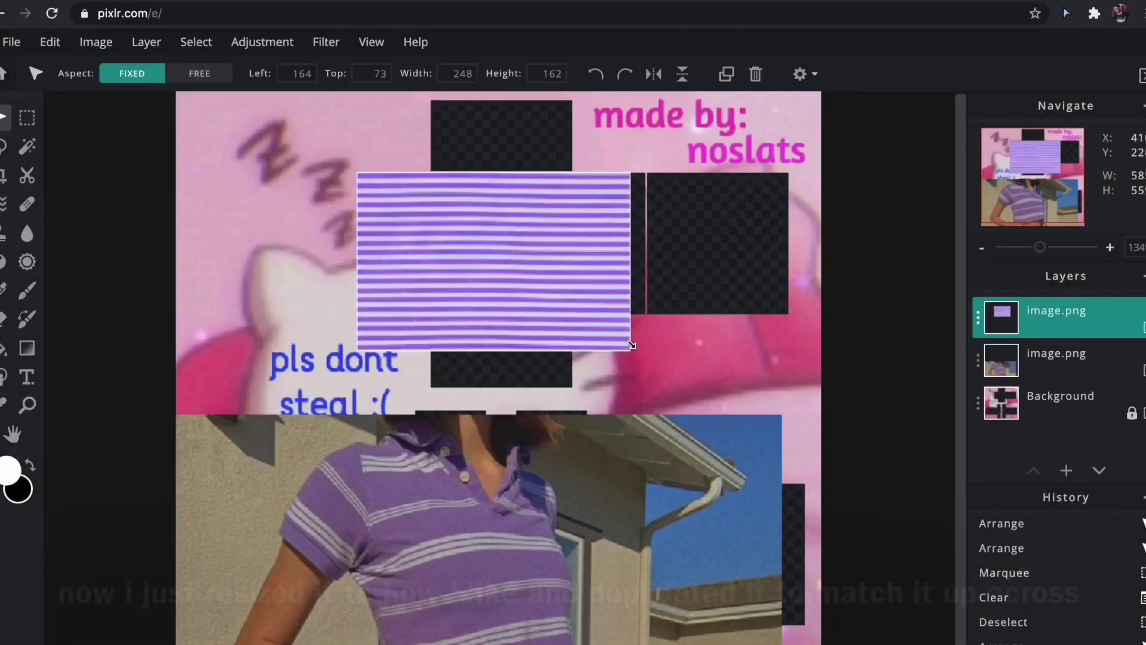
Step: Scale the striped fabric over the torso panels down to about 234 × 153 px, keeping its upper-left corner in place
click(697, 341)
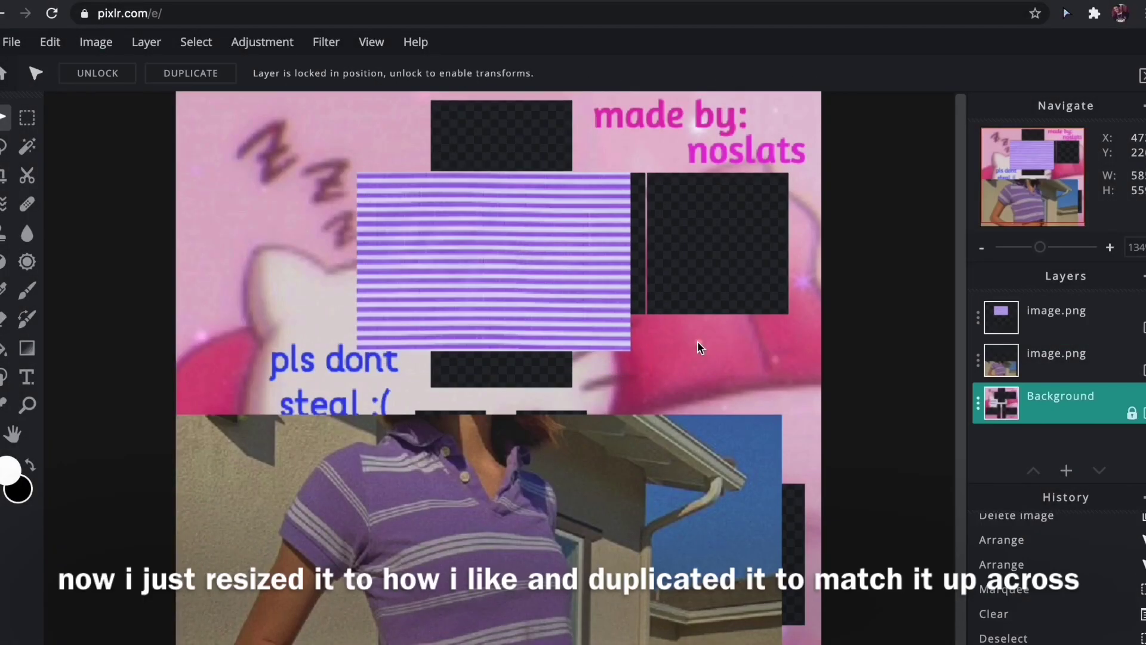
click(572, 316)
click(665, 379)
click(608, 339)
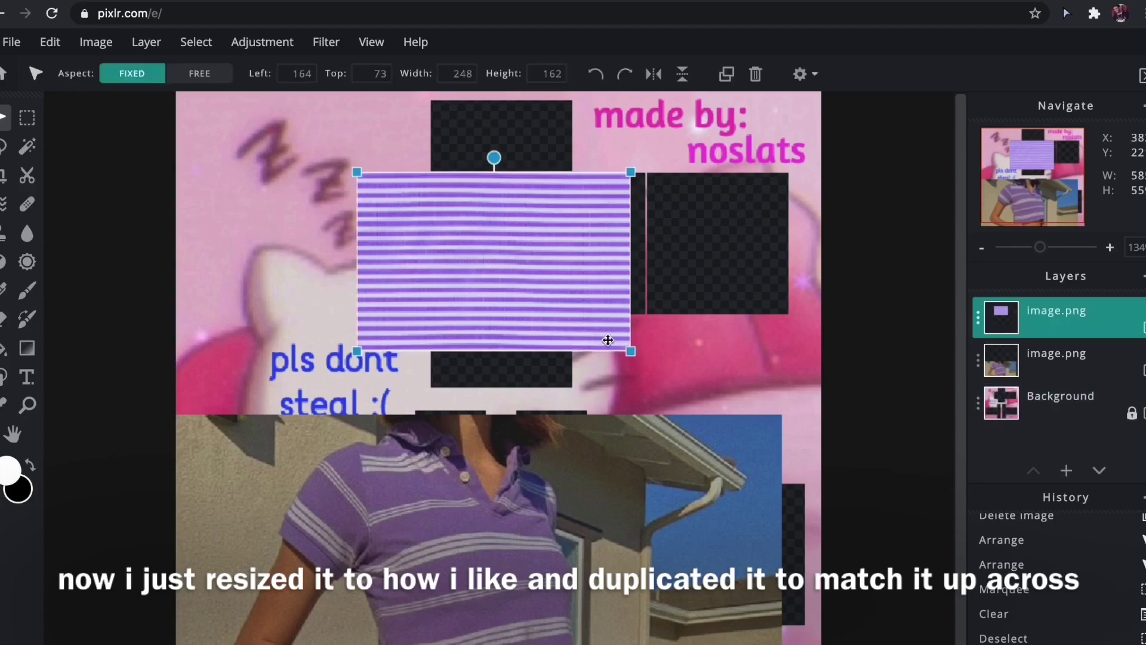
drag(625, 351, 615, 341)
click(655, 353)
click(656, 353)
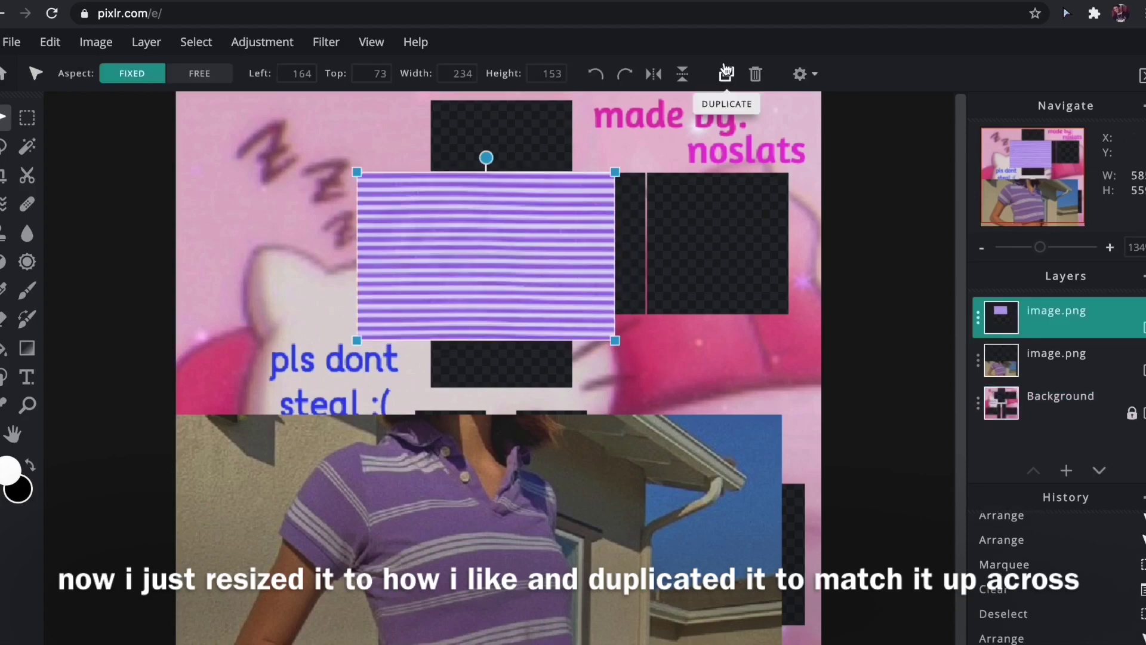
Step: Duplicate the striped fabric, place the copy against the original's right edge and flip it horizontally so the stripes line up
click(726, 73)
drag(453, 263, 682, 258)
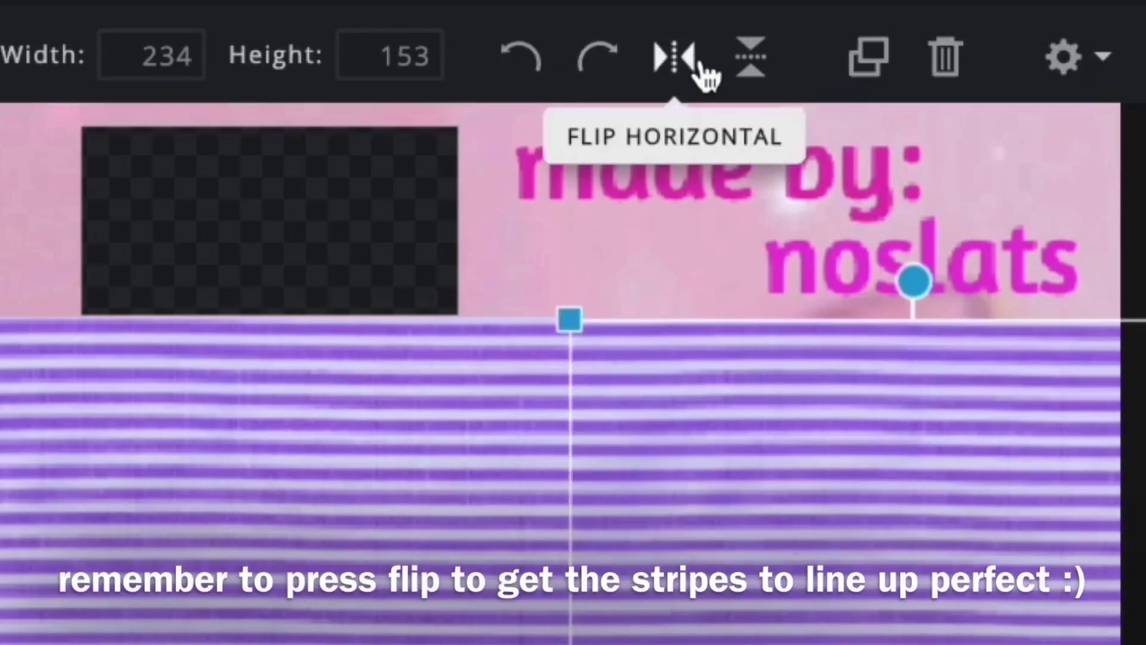
click(675, 58)
click(700, 181)
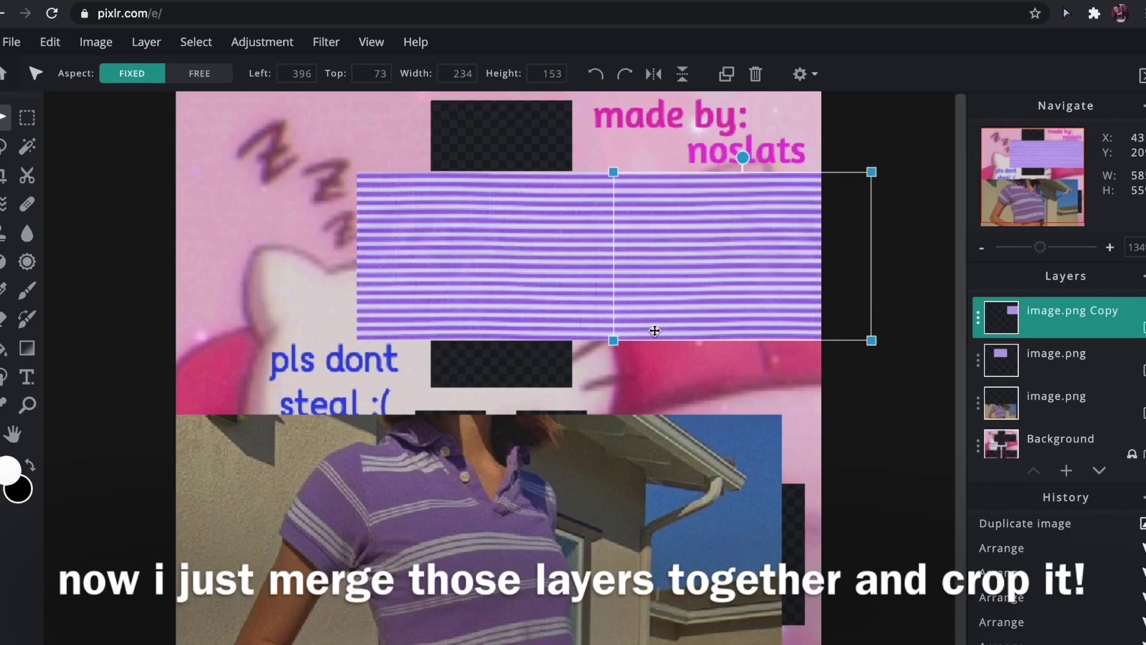
Step: Merge the flipped fabric copy with the original striped fabric layer below it
click(681, 403)
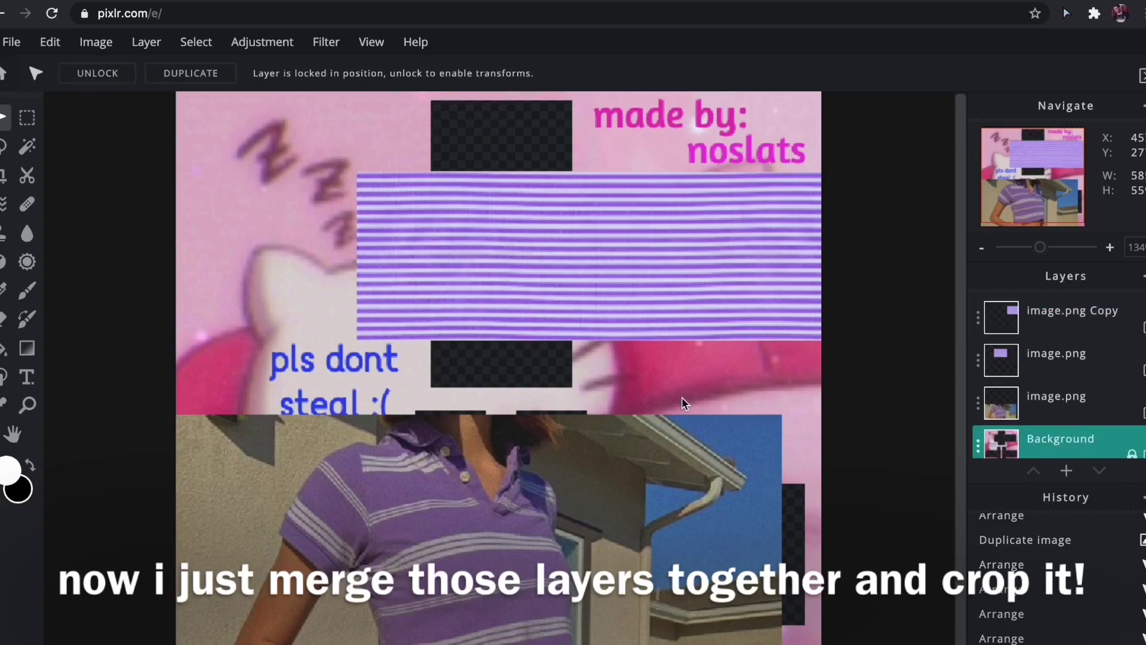
click(1018, 325)
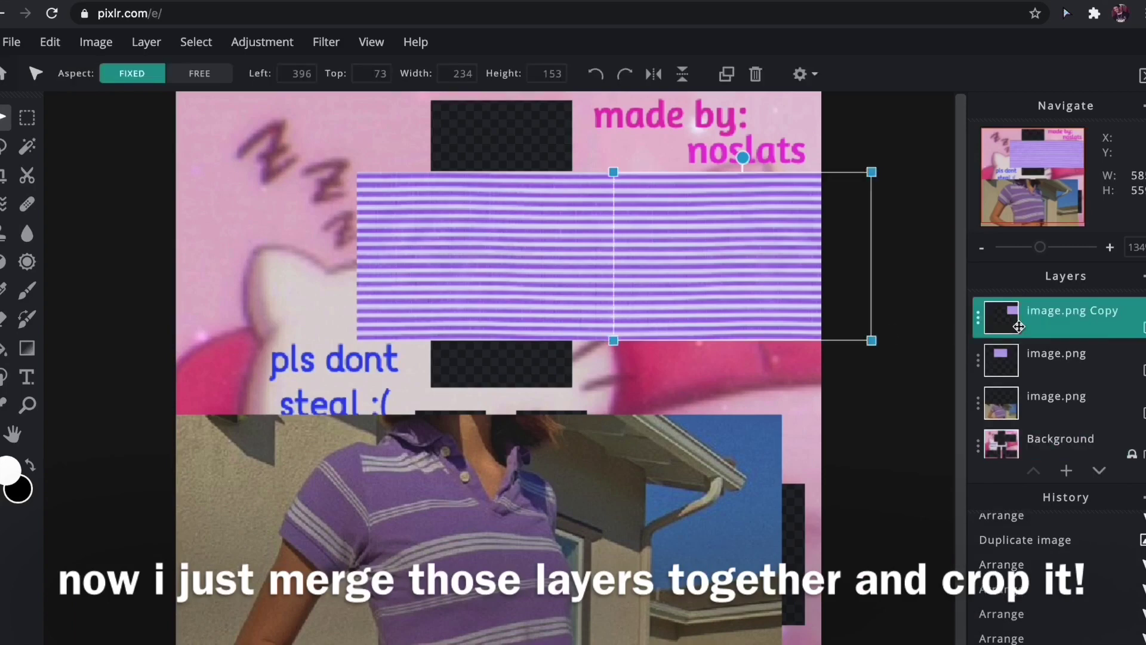
key(ctrl+e)
Step: Clear the excess fabric below and to the right of the torso panels with marquee selections, leaving a strip of about 392 × 86 px
click(28, 119)
drag(327, 275, 907, 350)
drag(791, 152, 861, 335)
key(Delete)
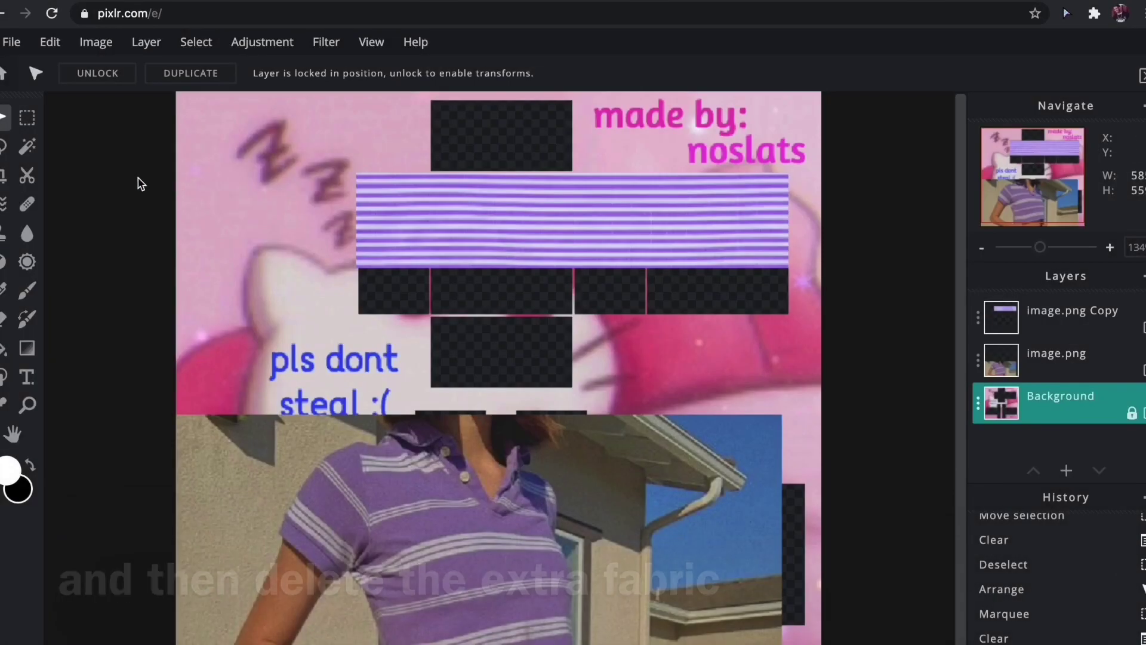
Step: Duplicate the striped torso strip and place the copy directly above it, covering the neck panel
click(485, 234)
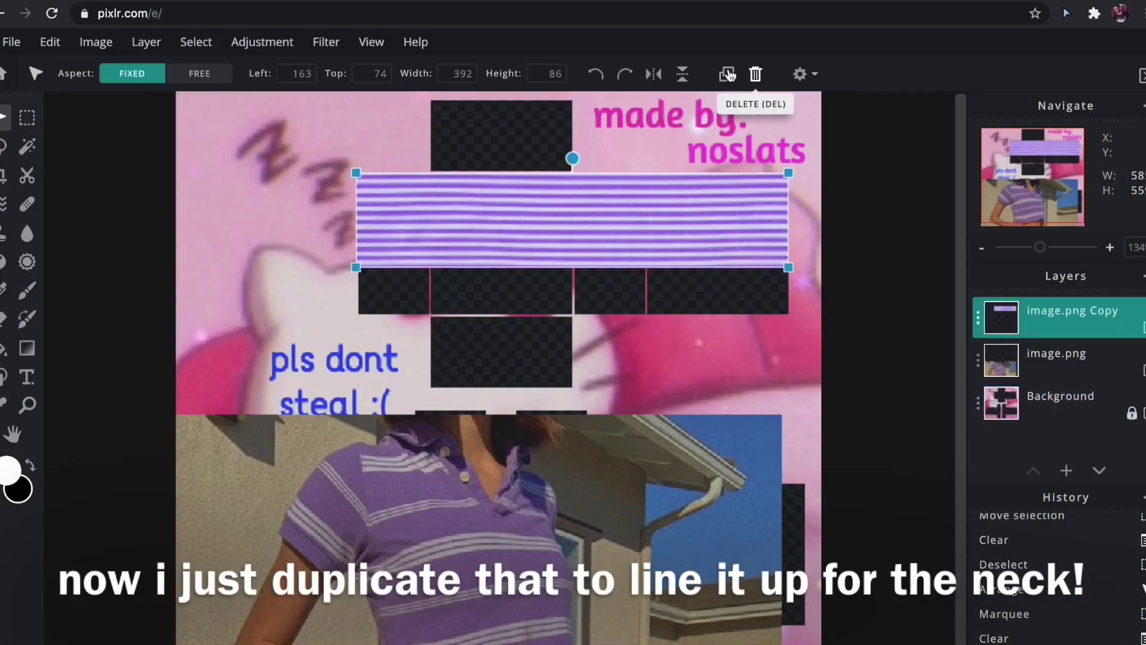
click(726, 73)
drag(611, 207, 607, 133)
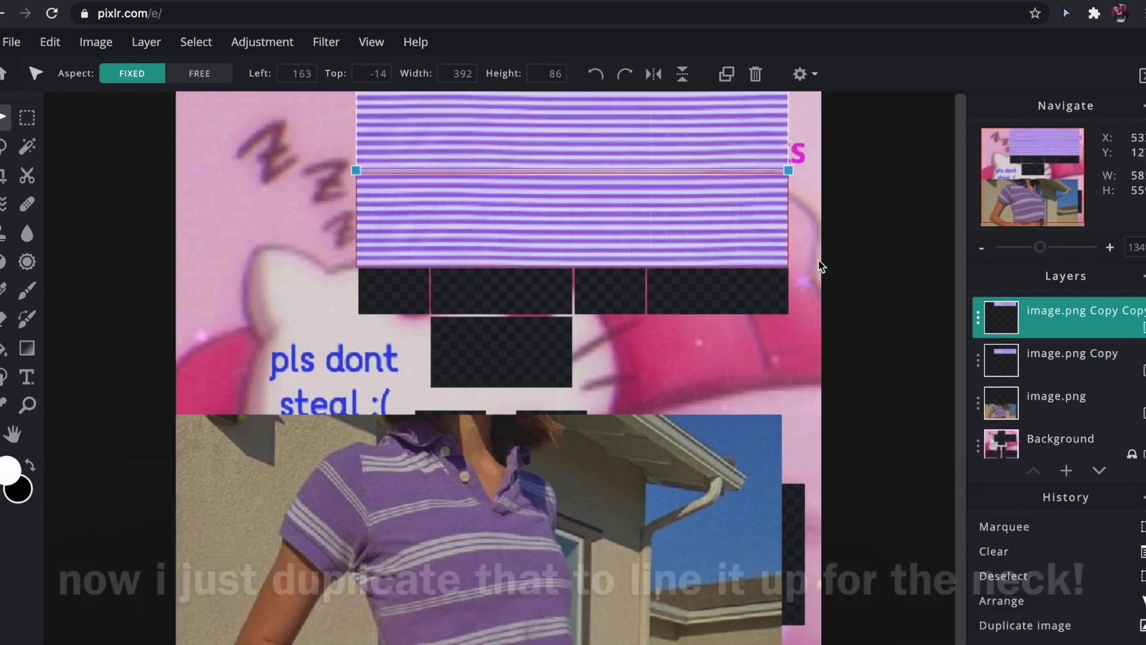
Step: Clear the extra fabric on both sides of the neck panel from the upper strip with rectangular marquee selections
click(25, 121)
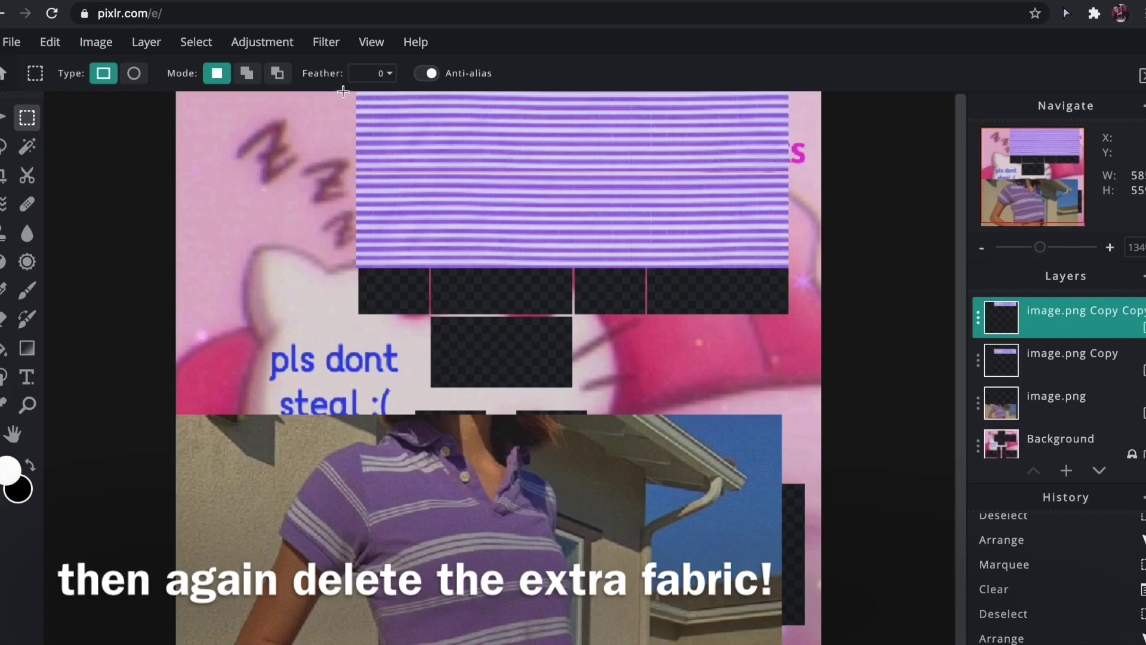
drag(343, 92, 422, 228)
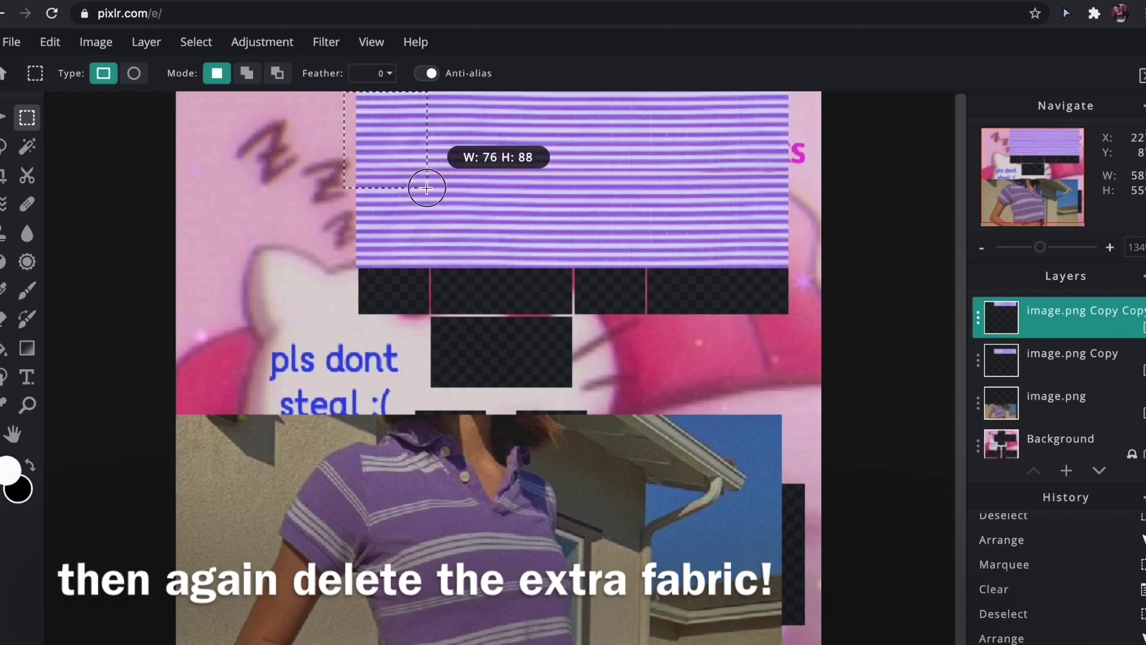
drag(426, 188, 426, 188)
key(Delete)
drag(573, 245, 595, 95)
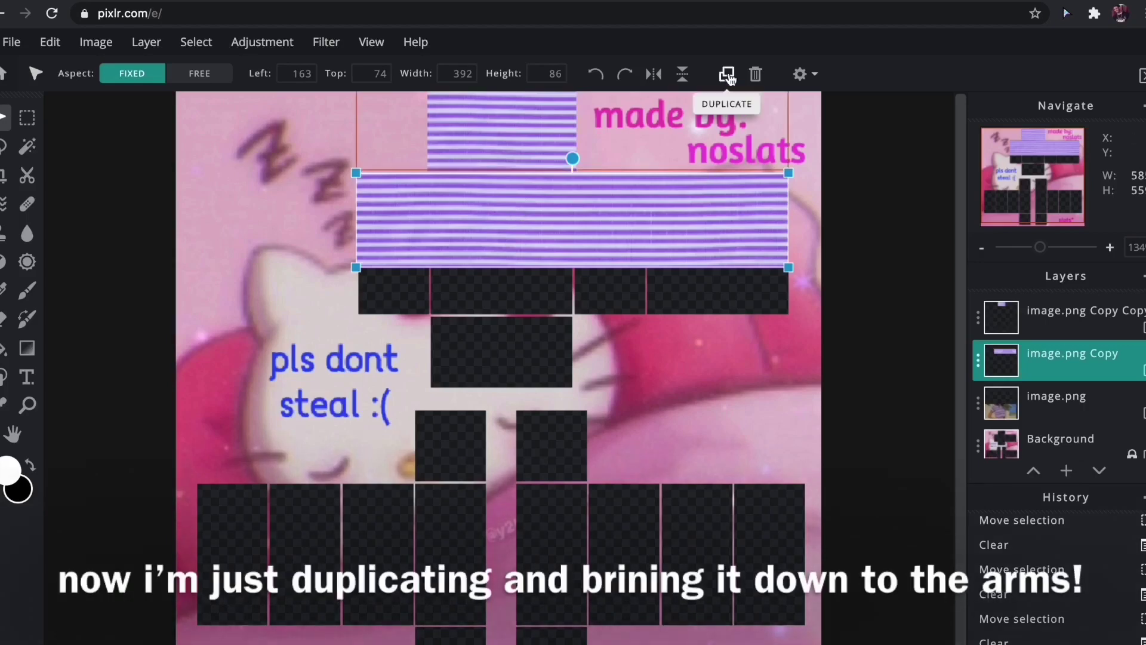
Step: Duplicate the striped torso strip and place the copy over the two small squares above the arm panels
click(726, 73)
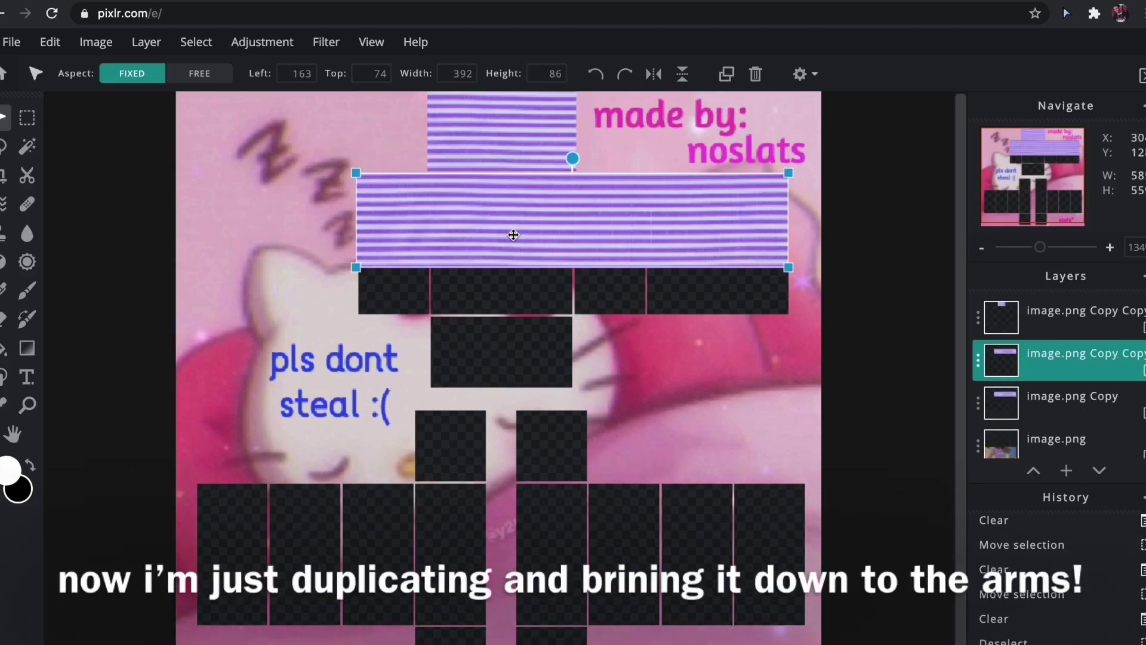
mouse_move(514, 235)
mouse_down()
mouse_move(520, 219)
mouse_move(514, 489)
mouse_move(511, 468)
mouse_up()
Step: Clear the fabric around and between the two small squares above the arms with rectangular marquee selections
click(27, 118)
mouse_move(345, 392)
mouse_down()
mouse_move(396, 519)
mouse_move(414, 530)
mouse_up()
key(Delete)
drag(588, 401, 802, 592)
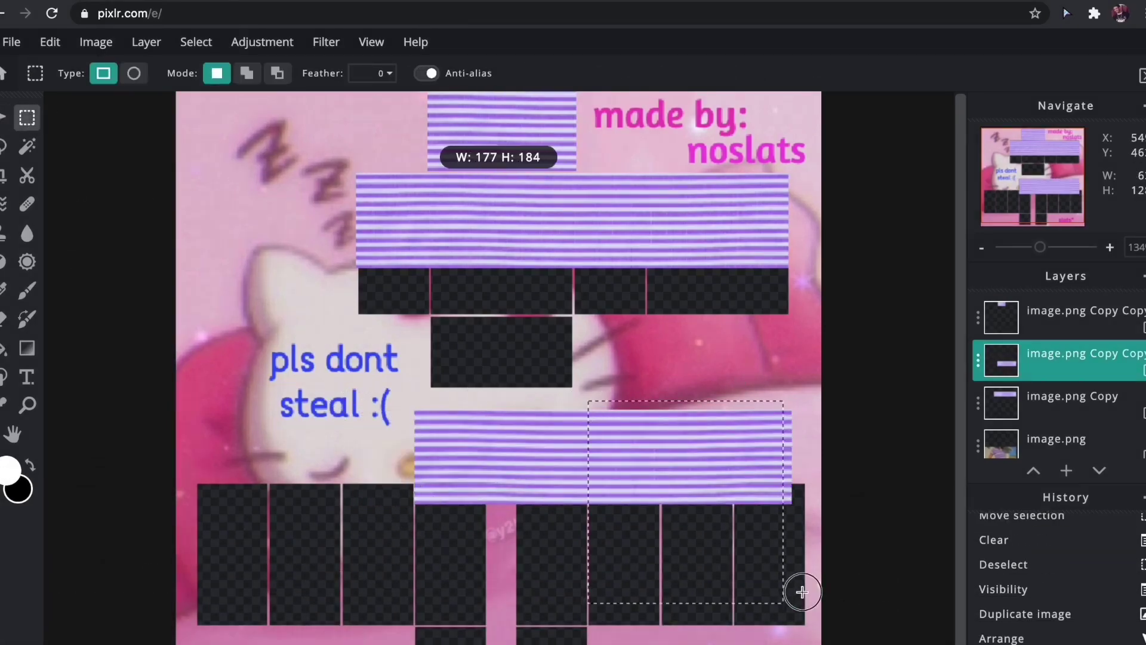
key(Delete)
drag(405, 483, 487, 490)
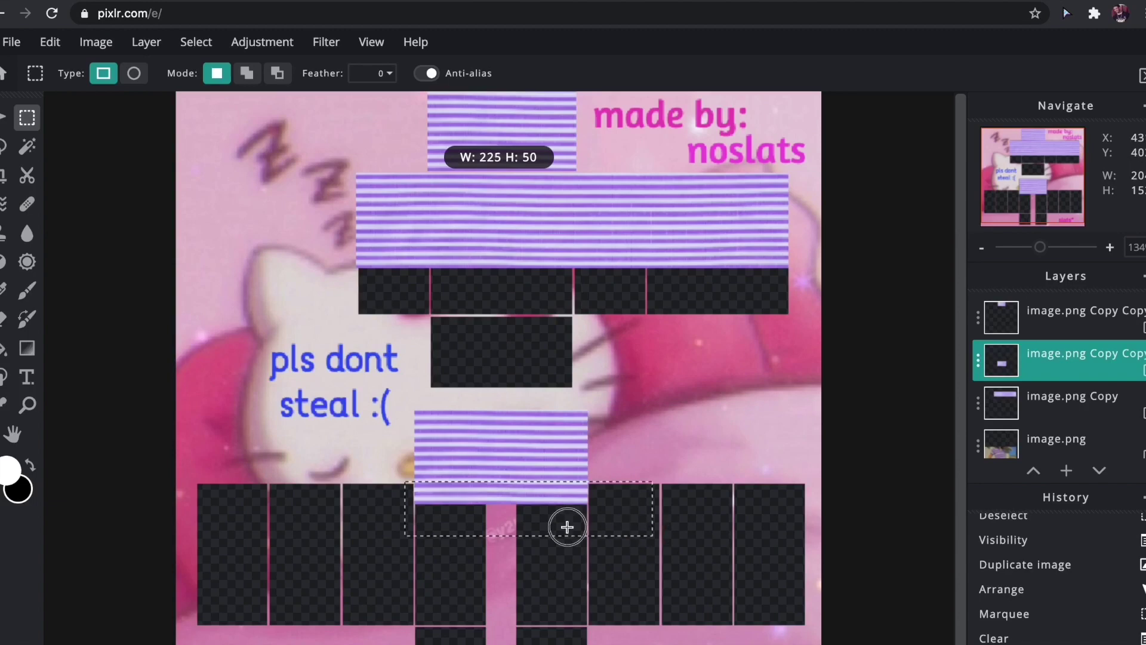
key(Delete)
drag(487, 397, 513, 512)
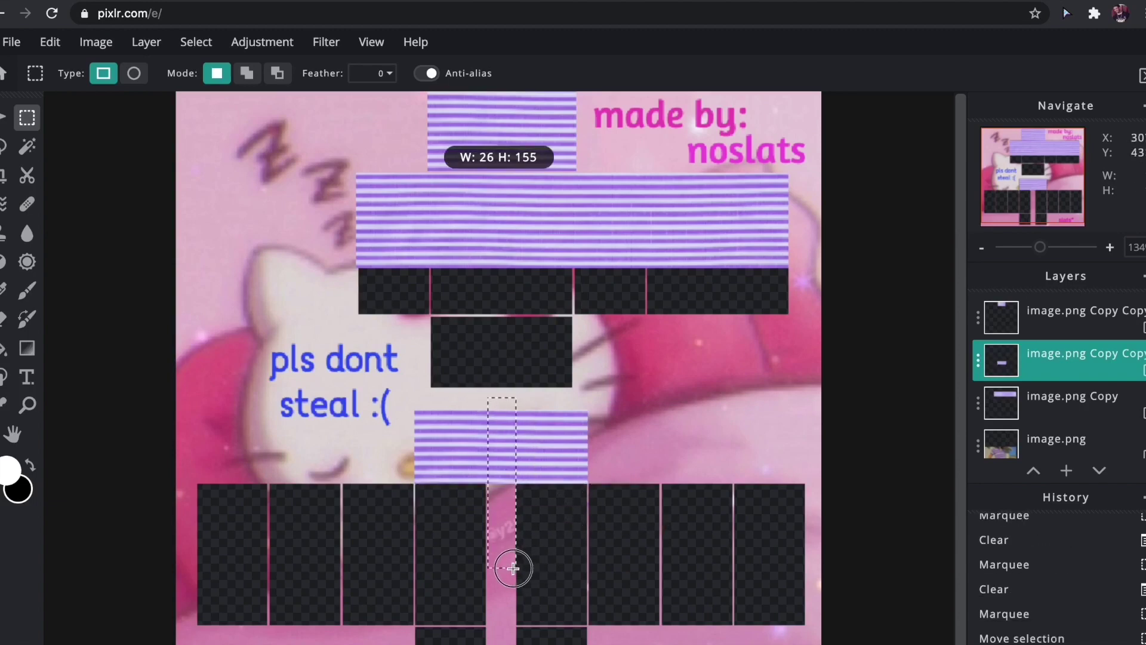
drag(513, 567, 513, 568)
key(Delete)
Step: Duplicate the striped torso strip again and place the copy across the tops of the arm panels at Left 19, Top 356
click(4, 117)
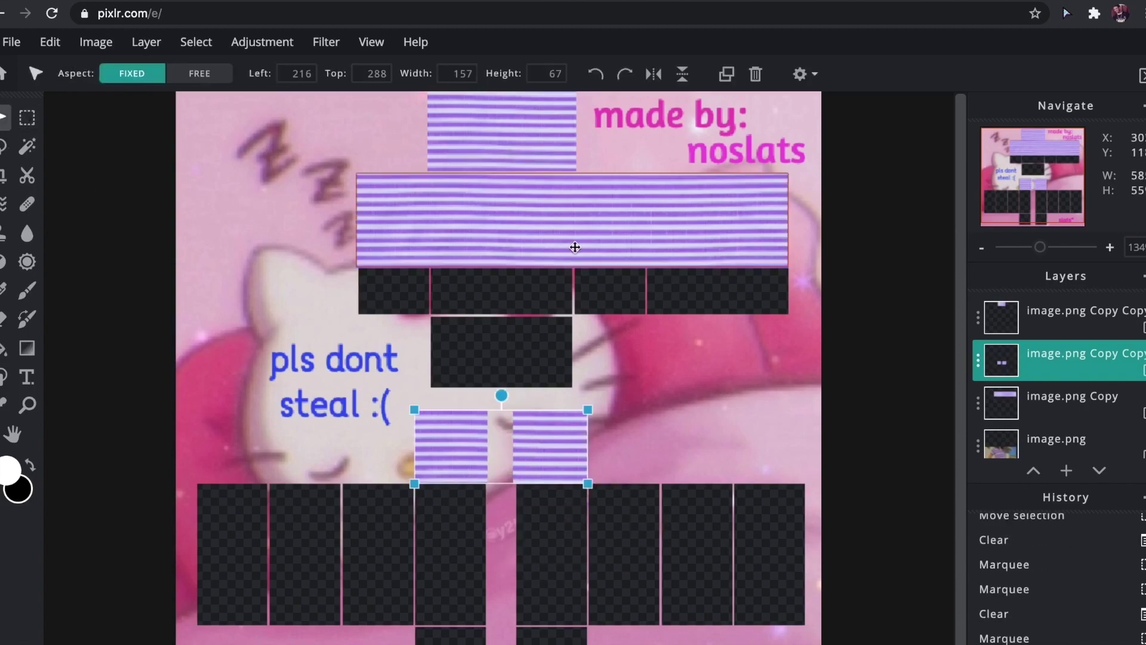
click(575, 247)
click(727, 73)
drag(642, 223, 483, 534)
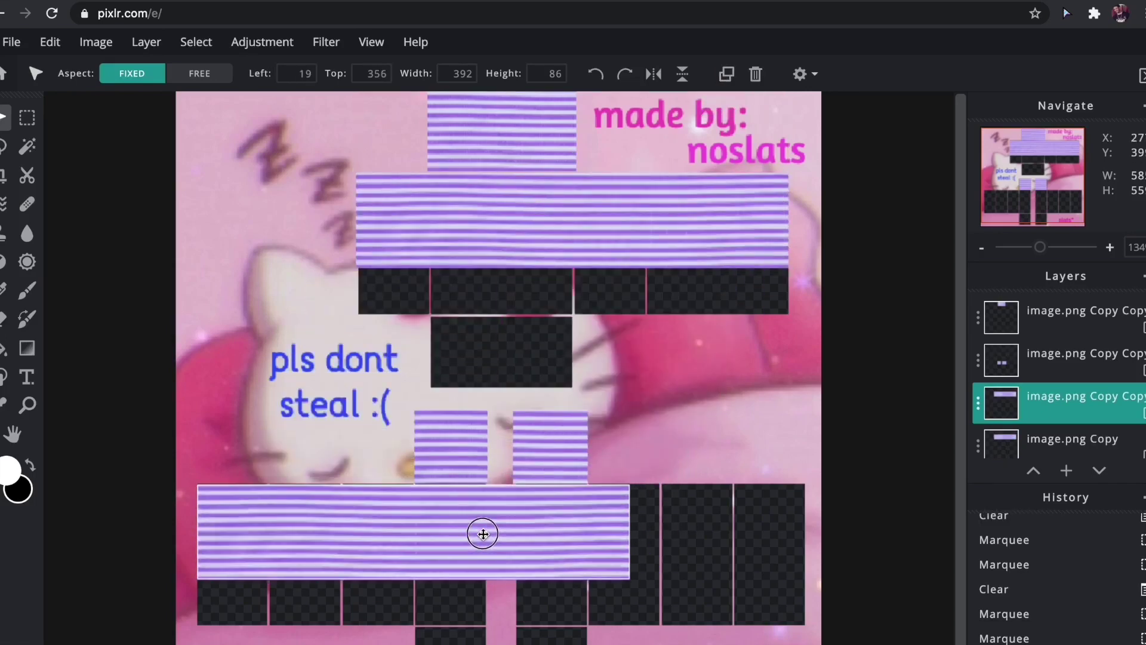
Step: Duplicate the arm strip, align the copy with the right end of the arm panels at Left 178, Top 355, and flip it horizontally
key(ctrl+d)
click(727, 74)
drag(592, 519, 691, 520)
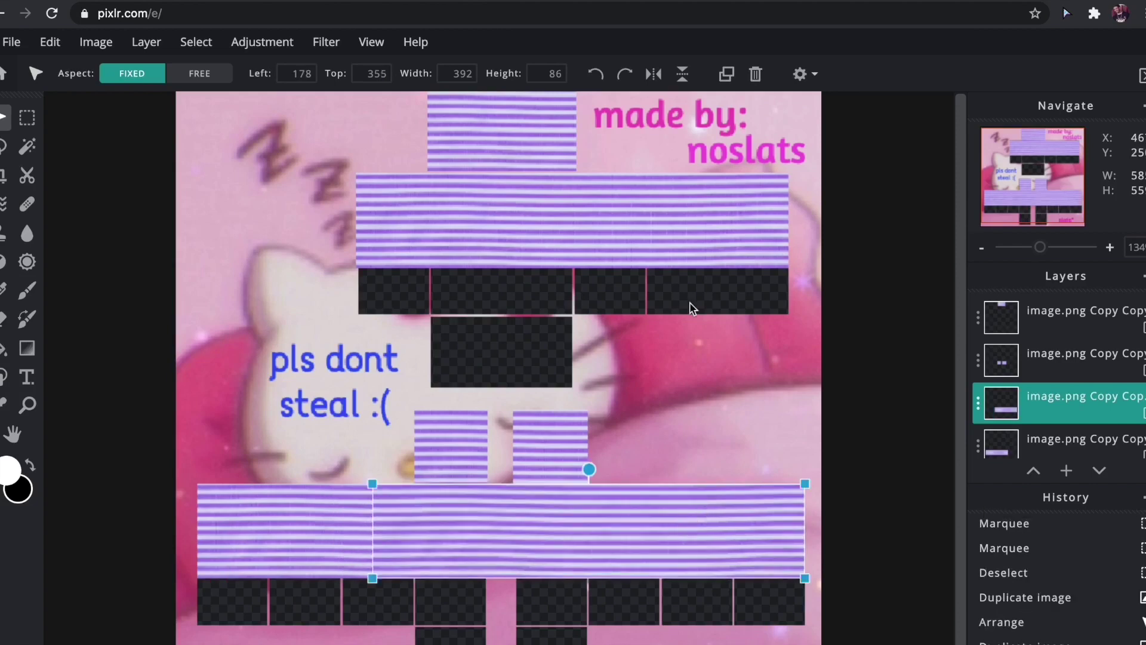
click(653, 73)
Step: Trim the overlapping part of the second arm strip so that it covers only the right-hand arm's panels
click(27, 118)
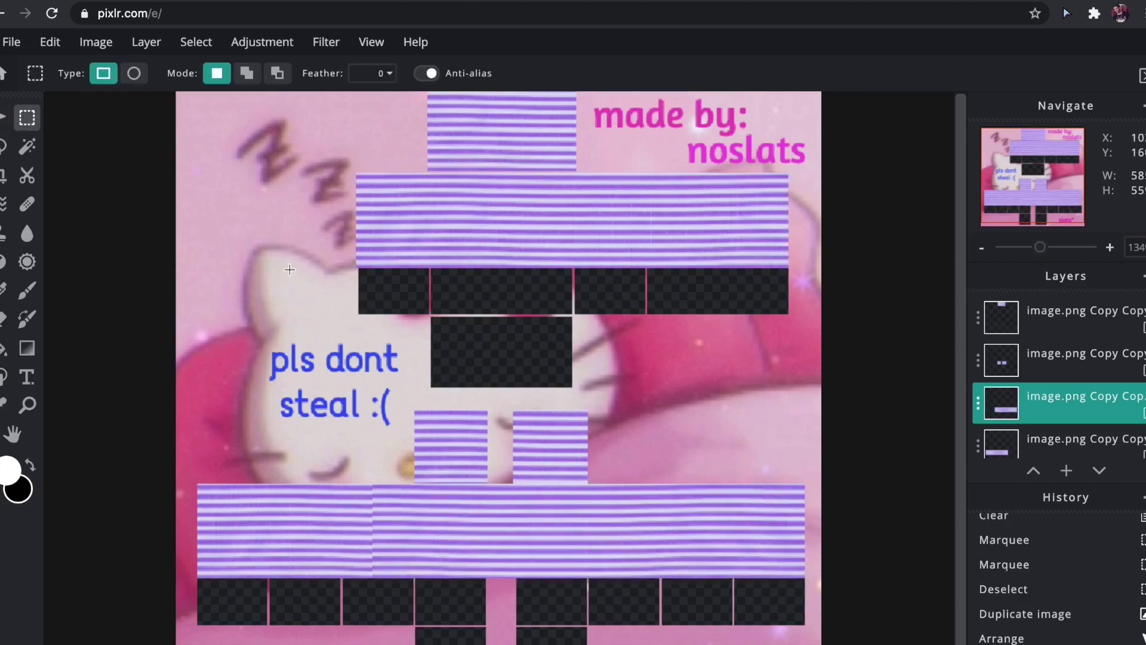
key(v)
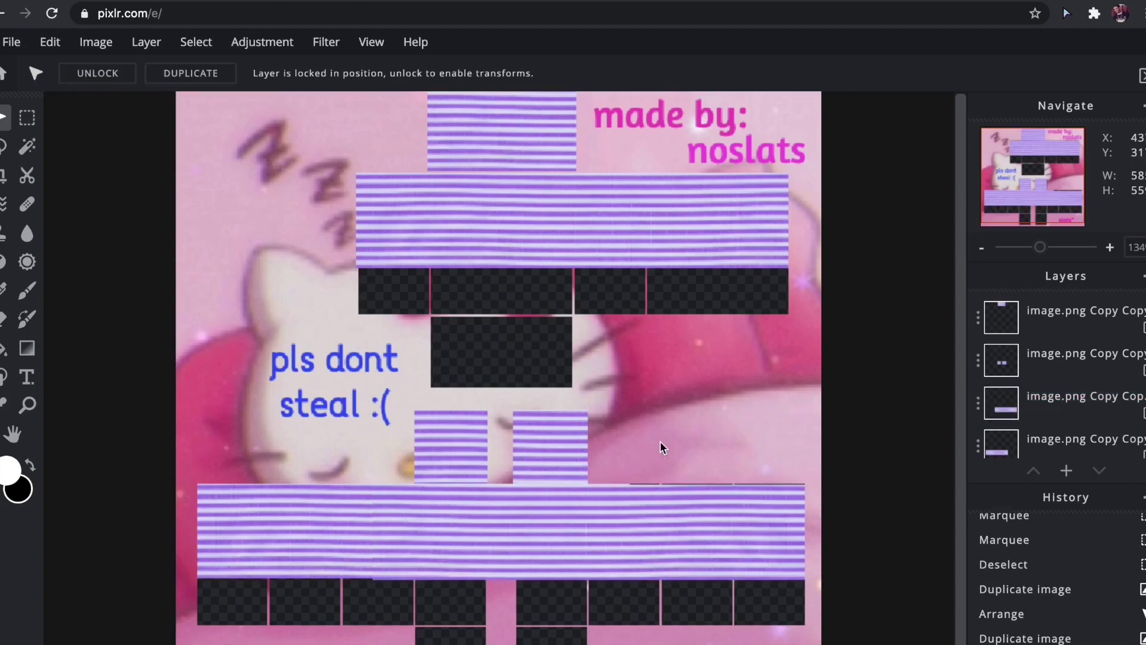
click(651, 550)
click(703, 368)
click(26, 117)
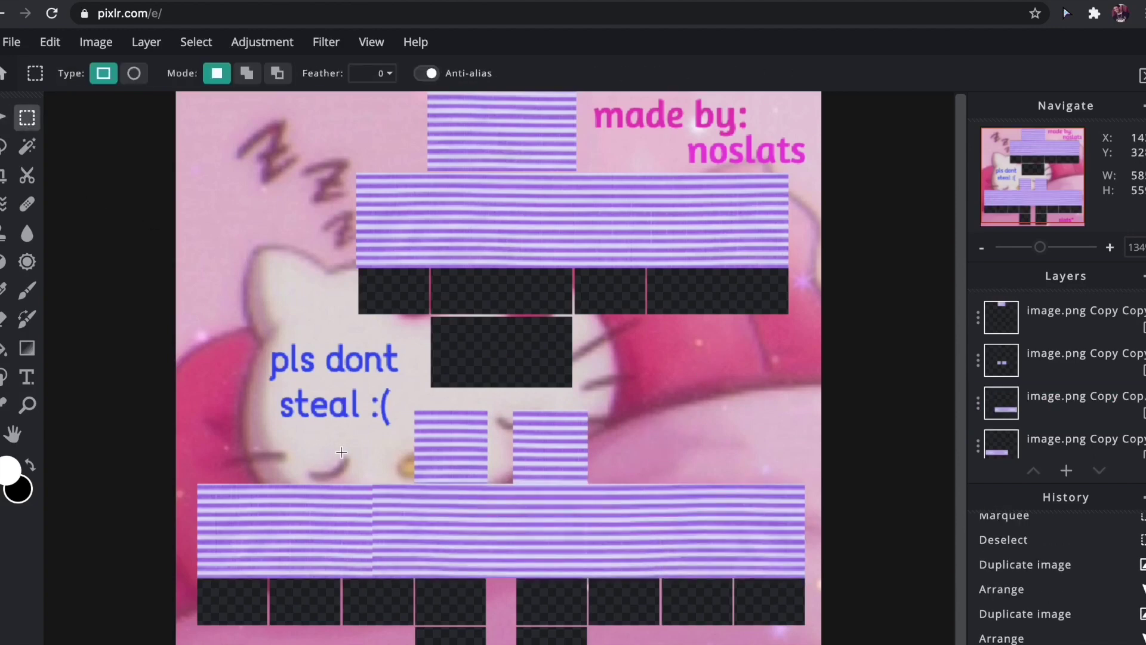
click(1044, 443)
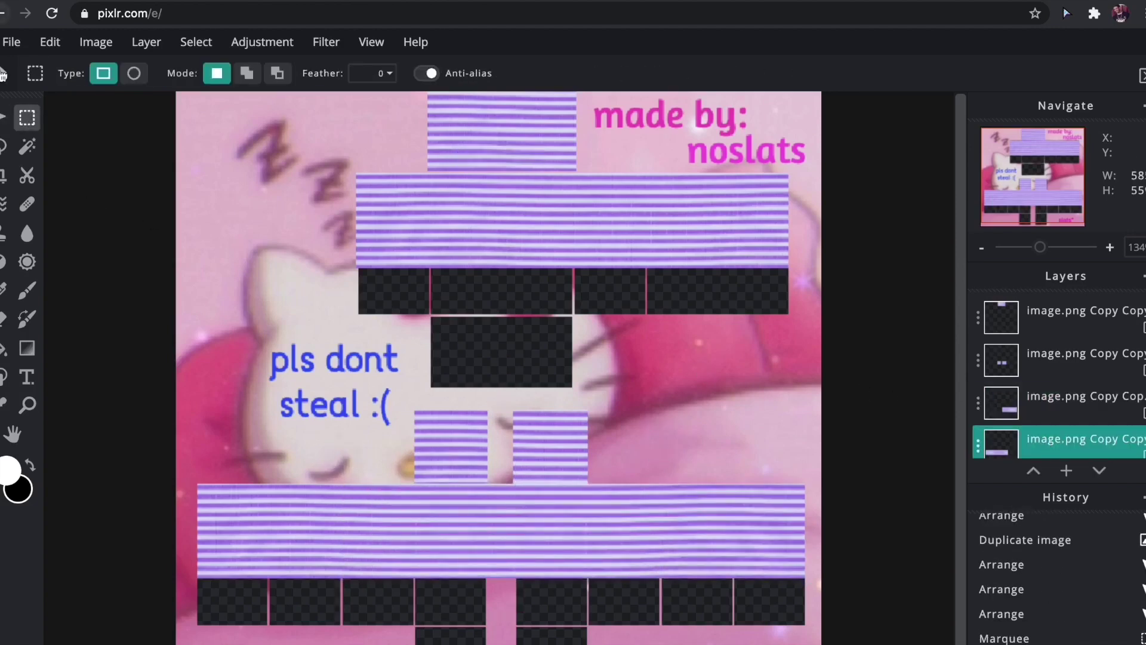
key(v)
click(632, 312)
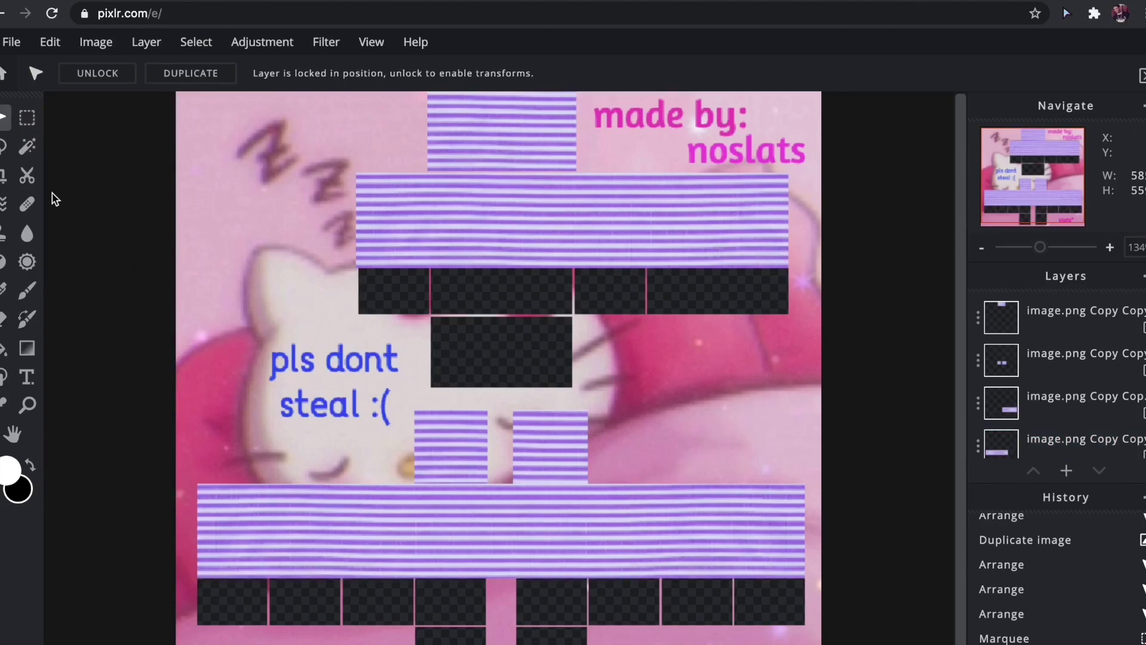
Step: Shorten both sleeves by clearing the lower part of each arm strip layer with one wide rectangular marquee selection
key(m)
scroll(1084, 439, down, 3)
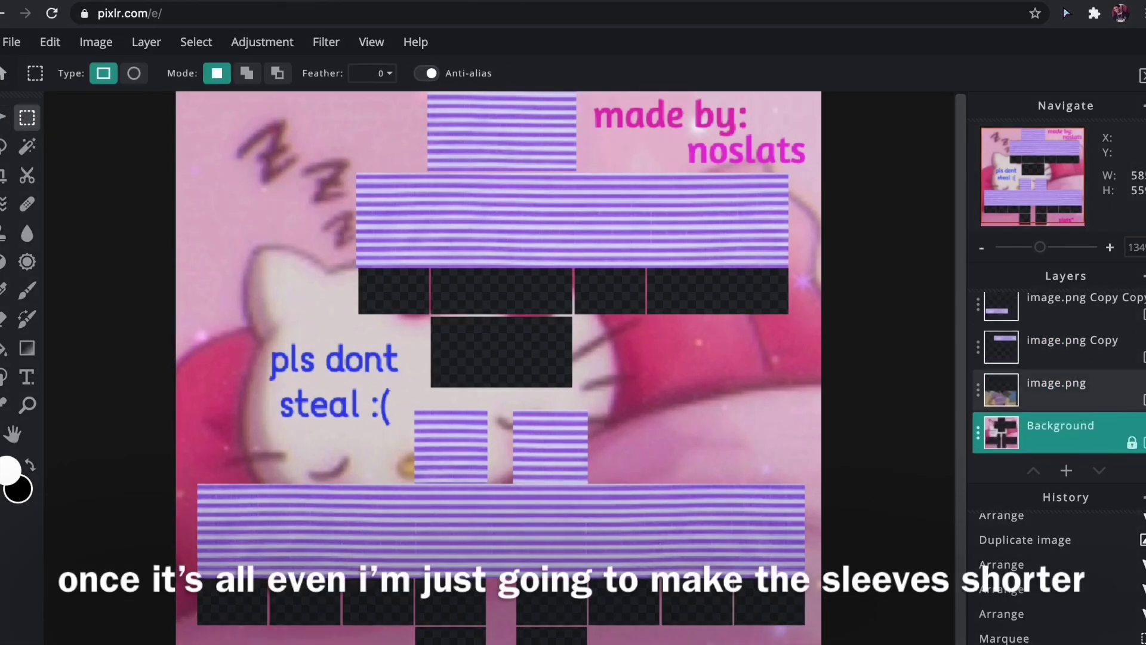
key(Delete)
key(ctrl+d)
drag(190, 520, 814, 611)
scroll(1046, 394, up, 1)
click(1046, 400)
key(Delete)
click(1046, 383)
key(Delete)
scroll(1046, 382, up, 1)
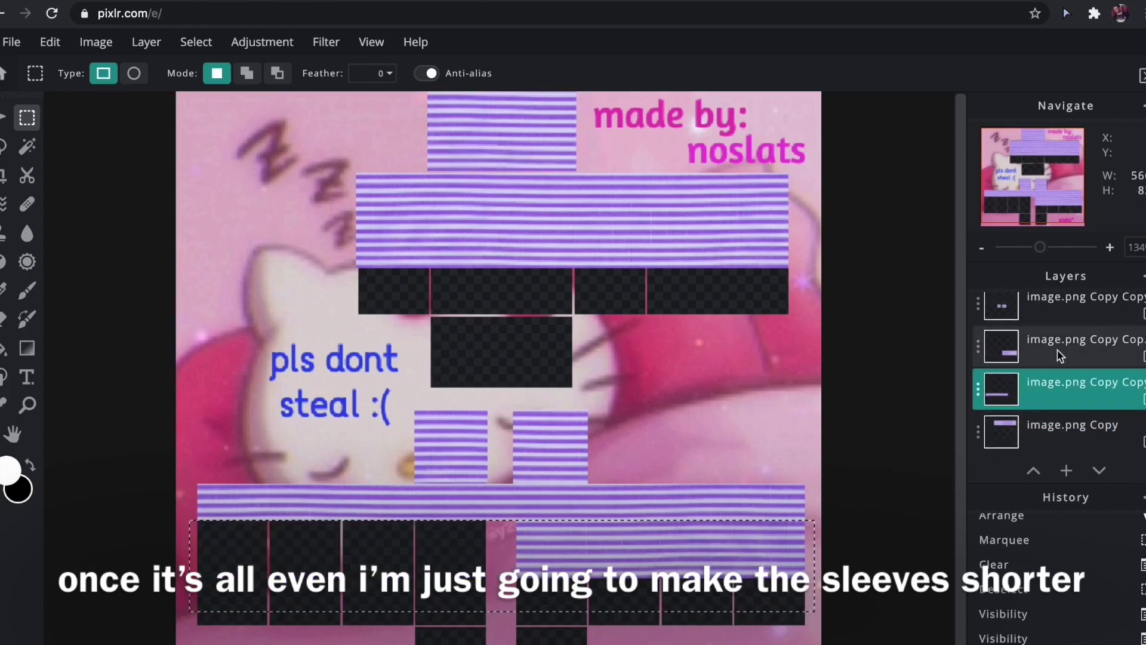
click(1050, 343)
key(Delete)
key(v)
click(167, 338)
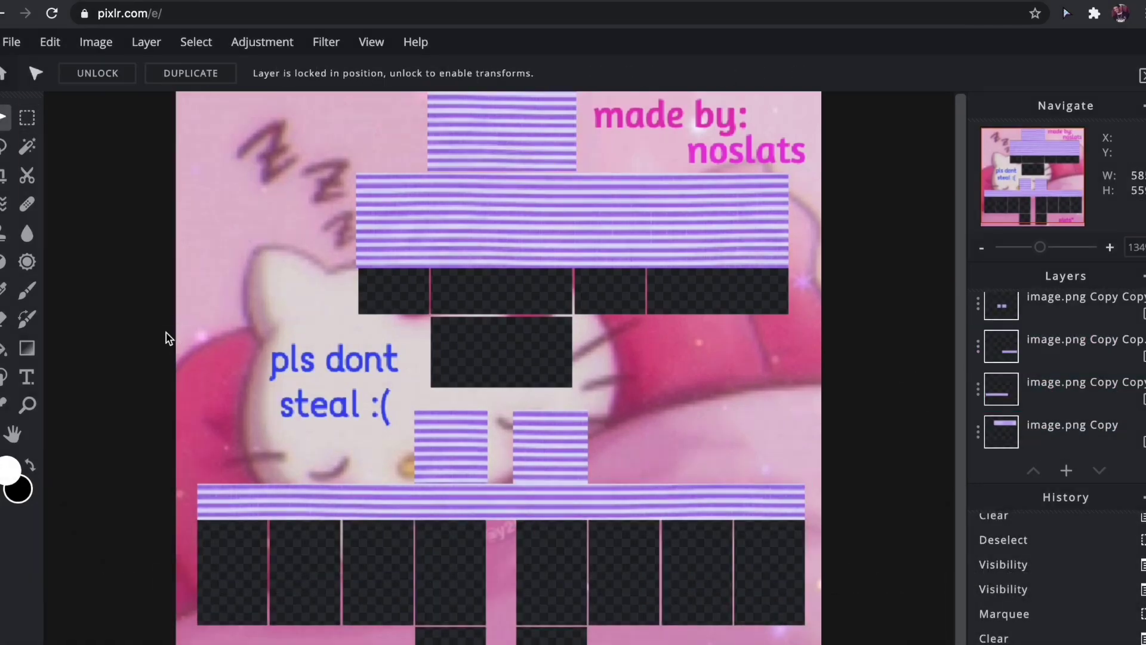
Step: Clear the striped fabric from the gap between the two sleeves
click(26, 119)
click(1056, 347)
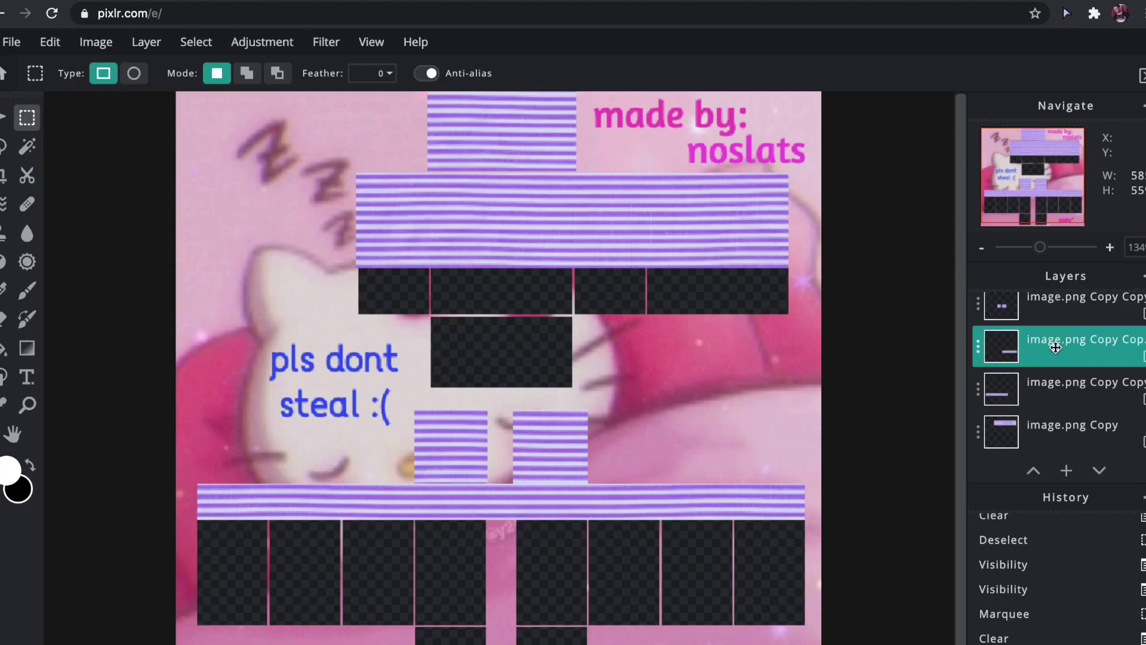
key(Delete)
drag(512, 564, 512, 564)
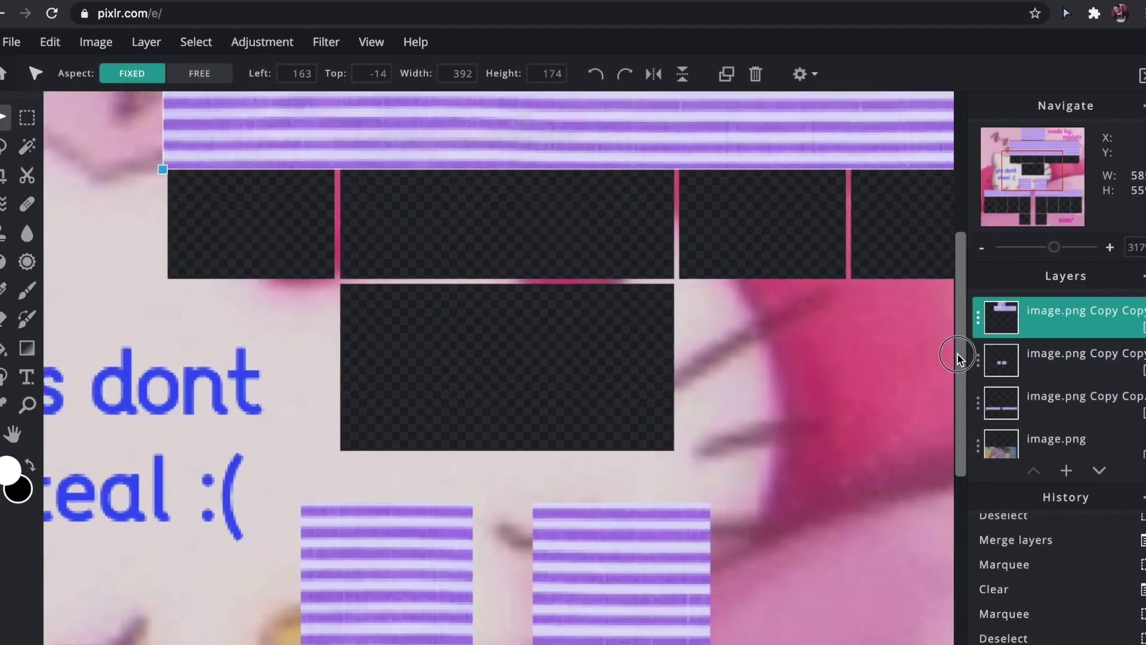
Step: Cut a neck hole by clearing an elliptical selection of about 50 × 62 px centred across the neck and torso fabric
drag(957, 353, 955, 148)
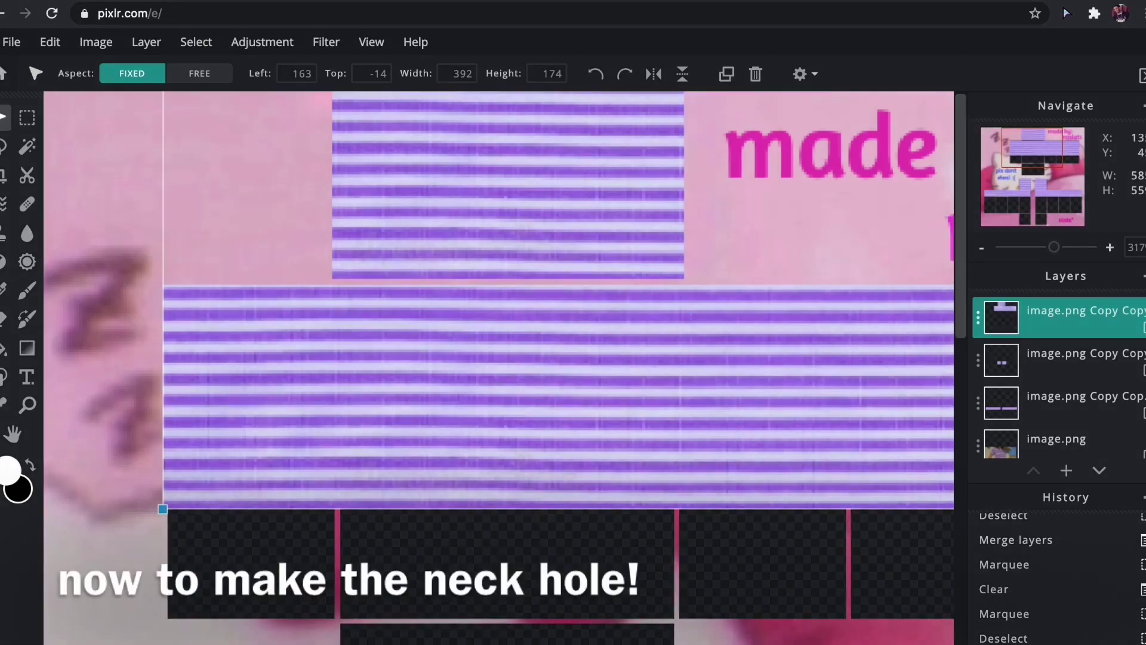
click(27, 117)
click(134, 72)
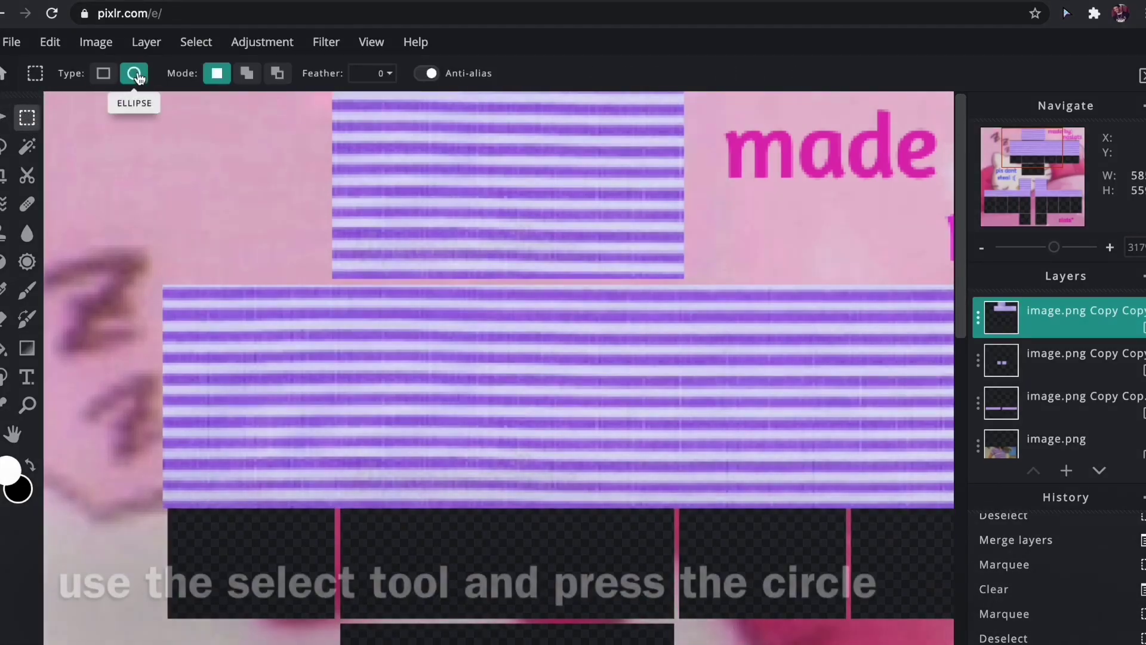
drag(427, 184, 520, 310)
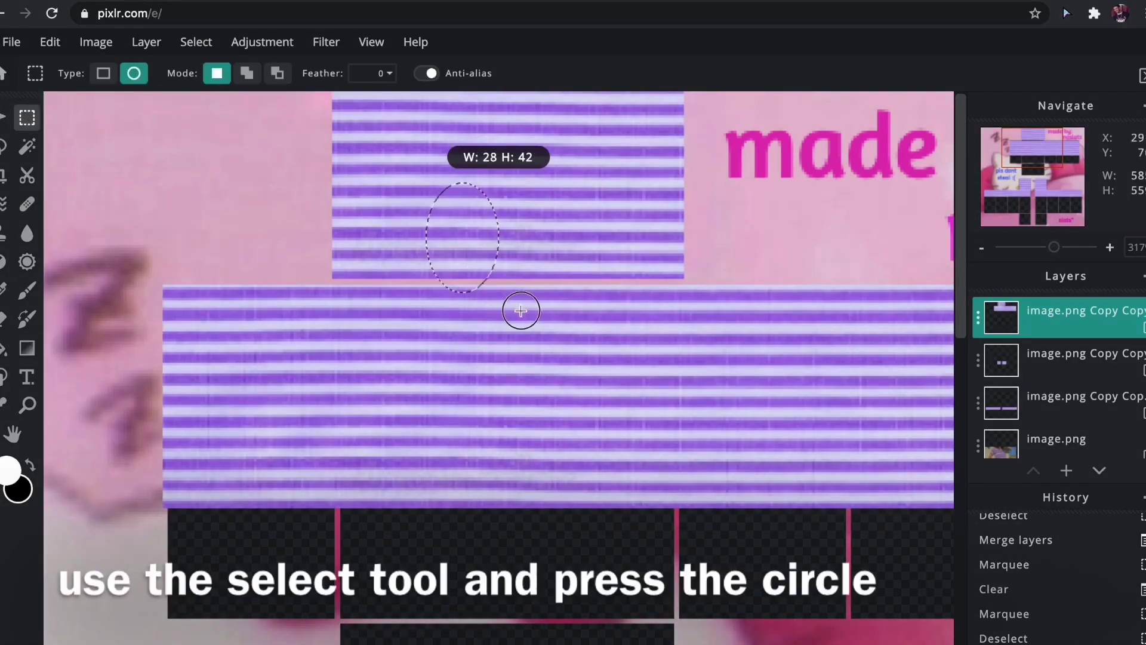
drag(562, 356, 550, 335)
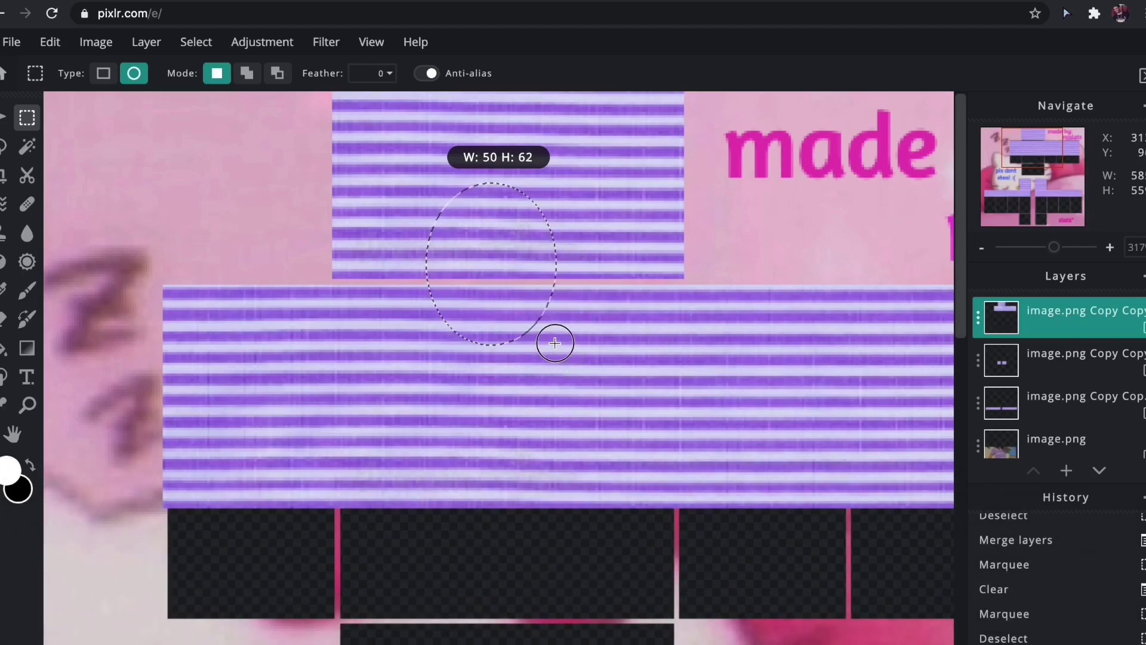
drag(513, 300, 520, 297)
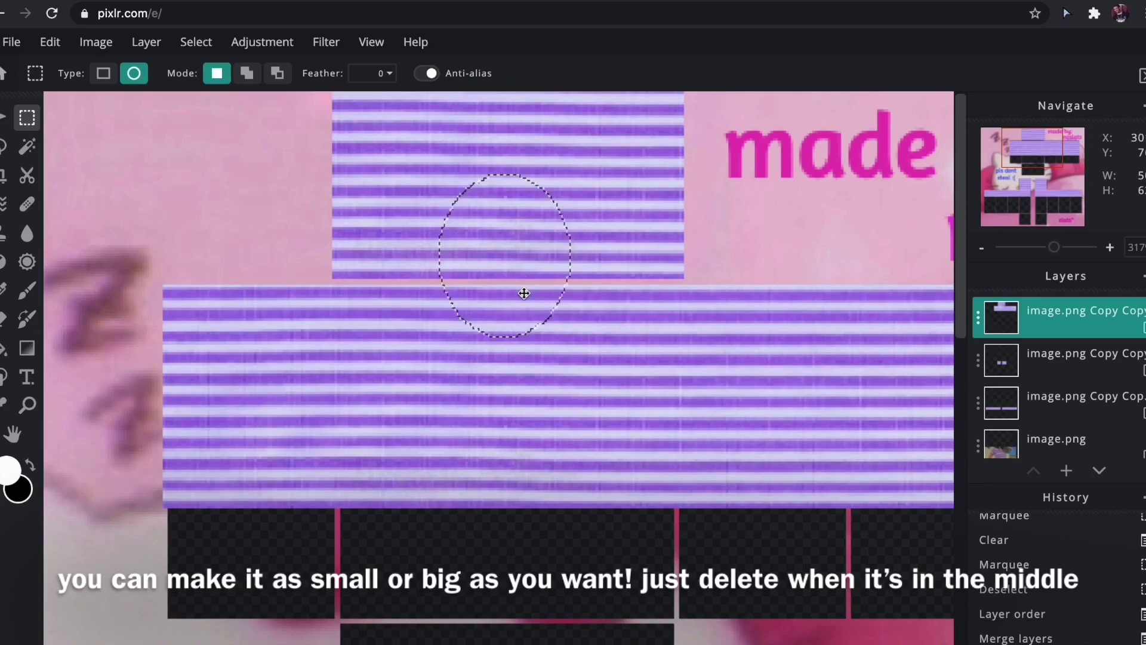
key(Delete)
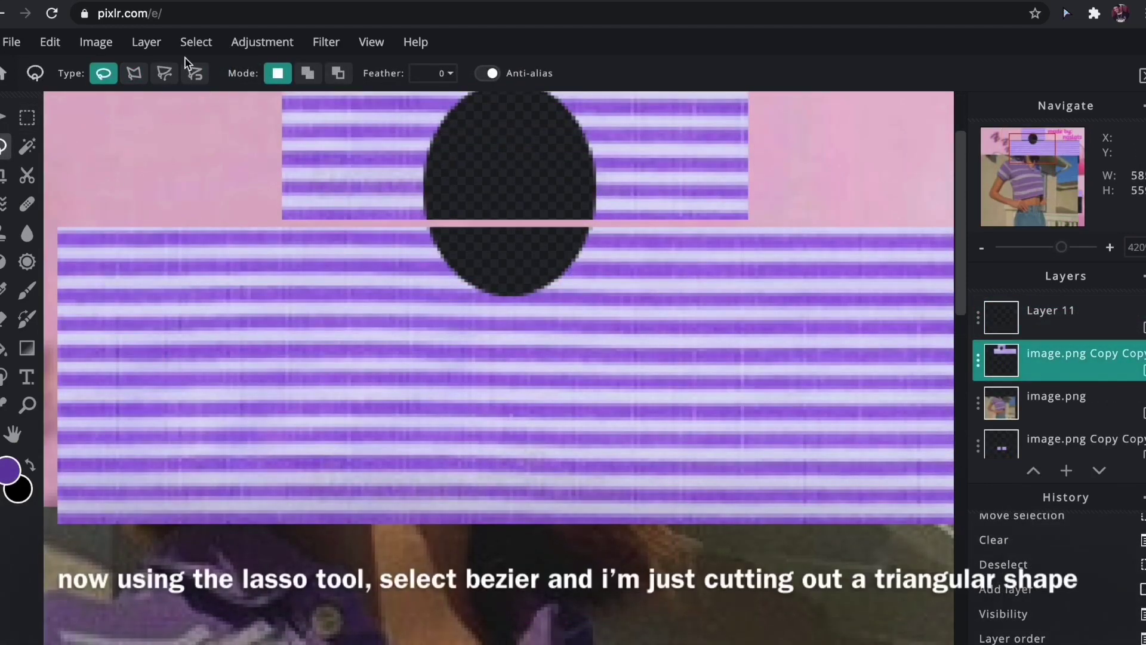
Step: Cut a pointed V-shaped neckline into the torso fabric below the neck hole with a bezier lasso selection
click(164, 73)
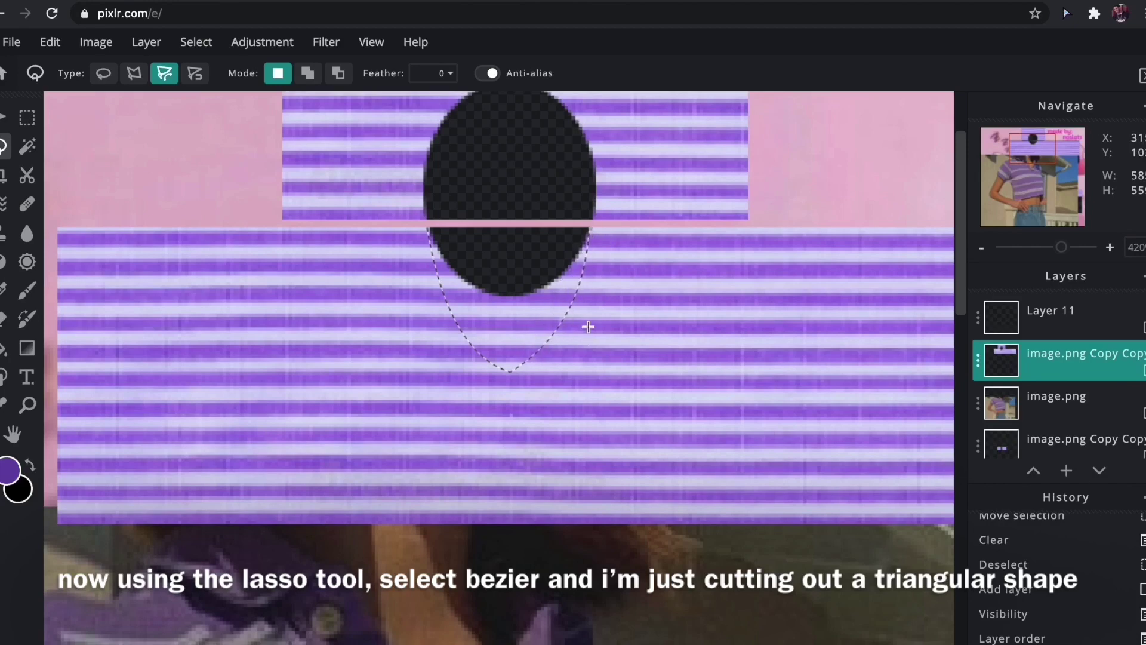
click(426, 231)
key(Delete)
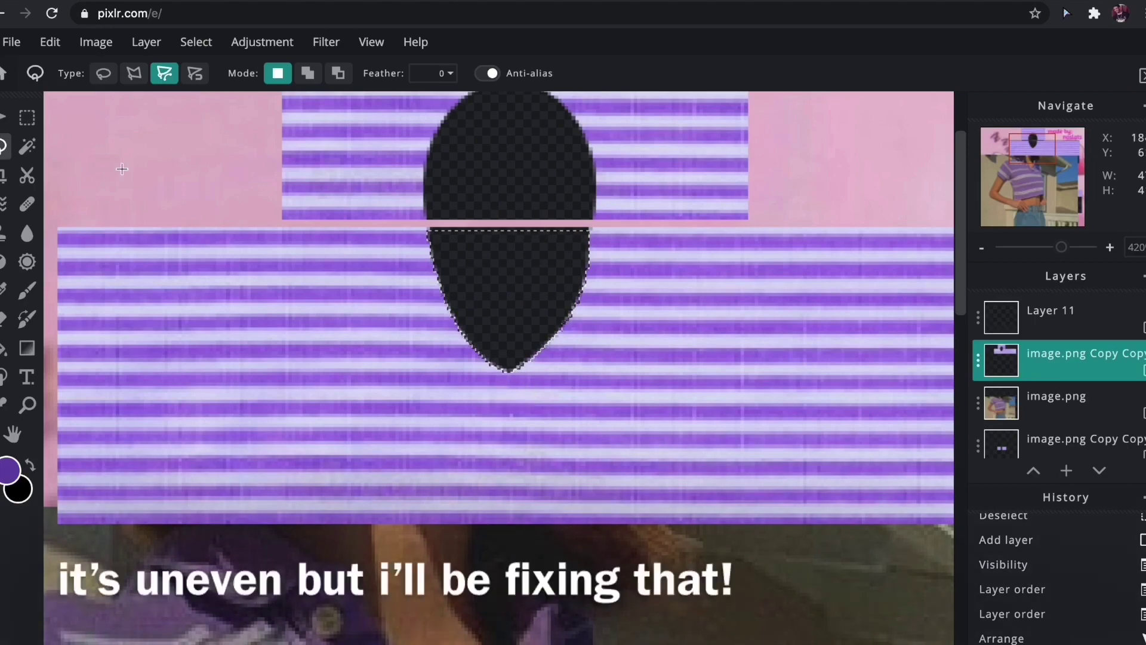
Step: Copy the left half of the V-neckline with a rectangular selection of about 25 × 51 px and paste it
click(27, 118)
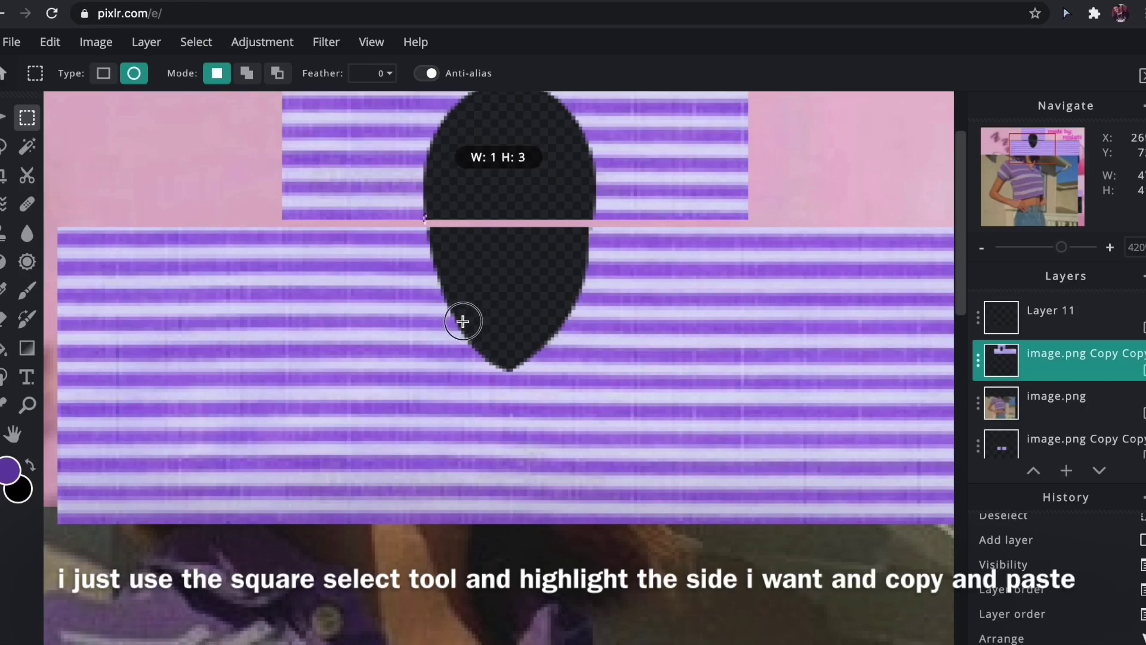
click(103, 72)
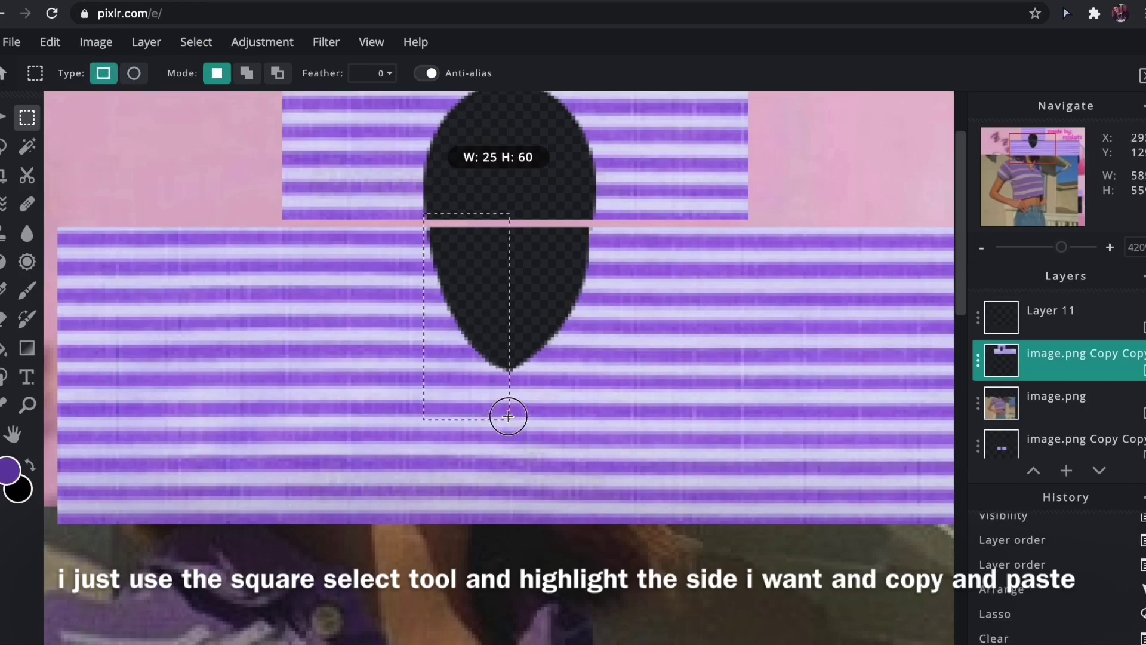
drag(507, 387, 507, 388)
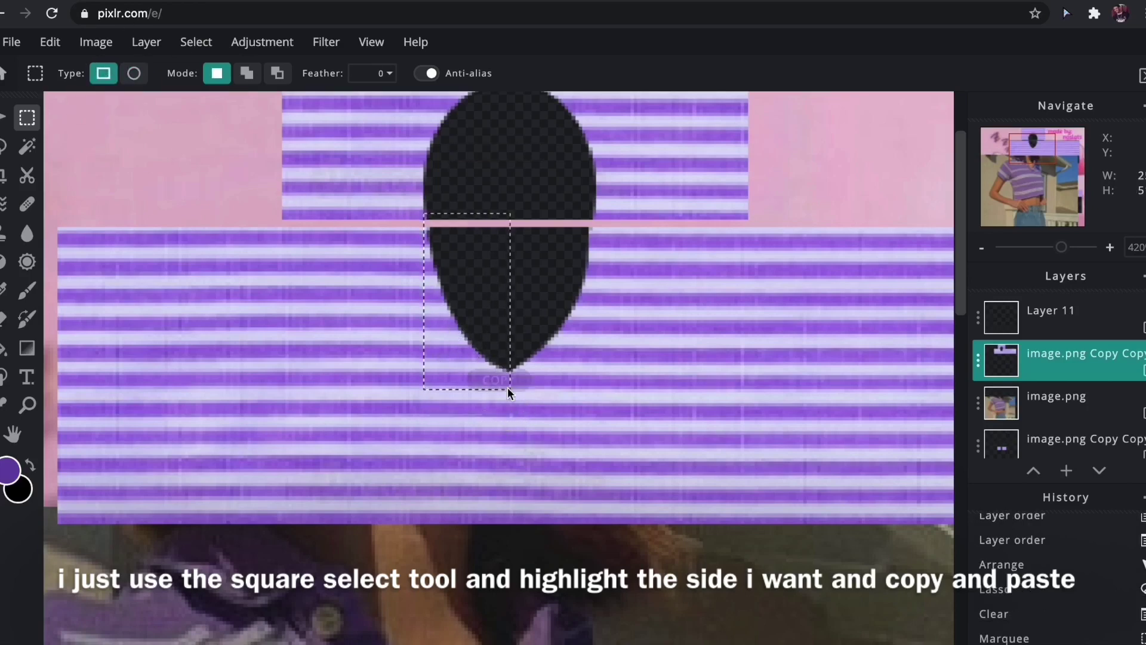
click(508, 385)
click(507, 389)
Step: Flip the pasted neckline piece horizontally and line it up on the right side of the neckline
click(9, 116)
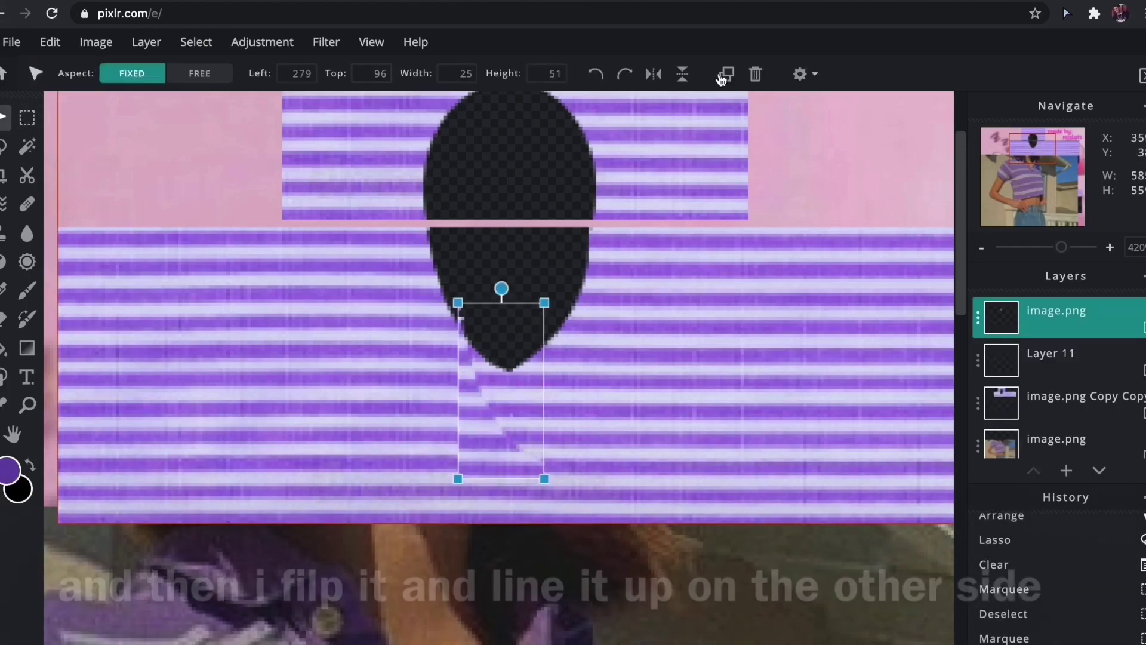
click(653, 75)
drag(520, 407, 576, 320)
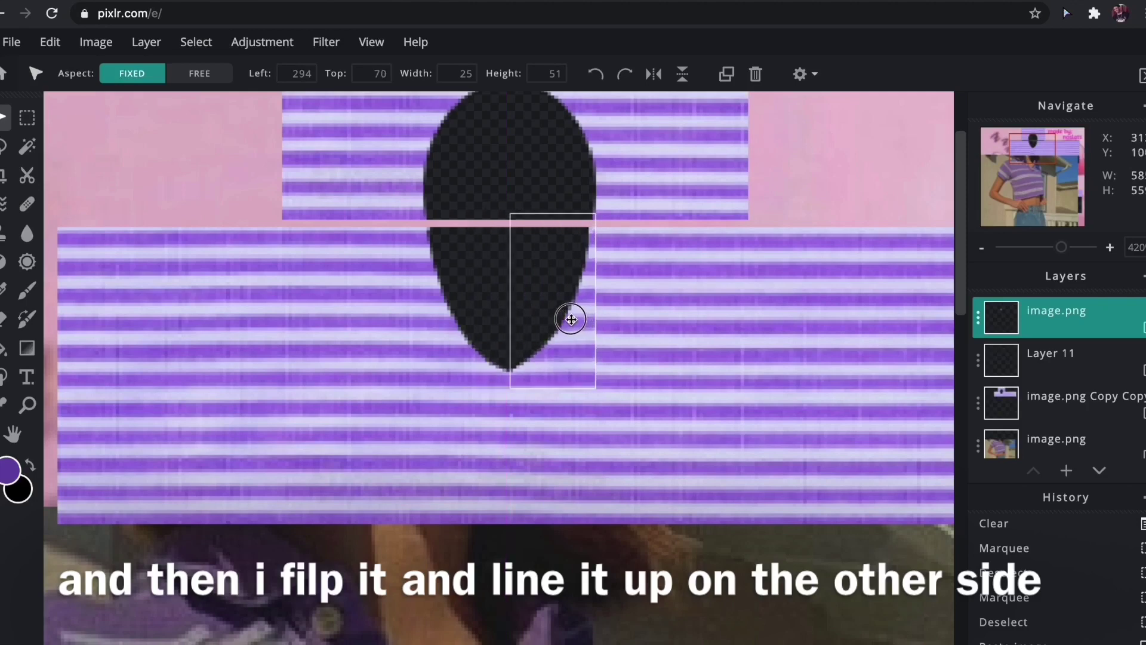
click(637, 327)
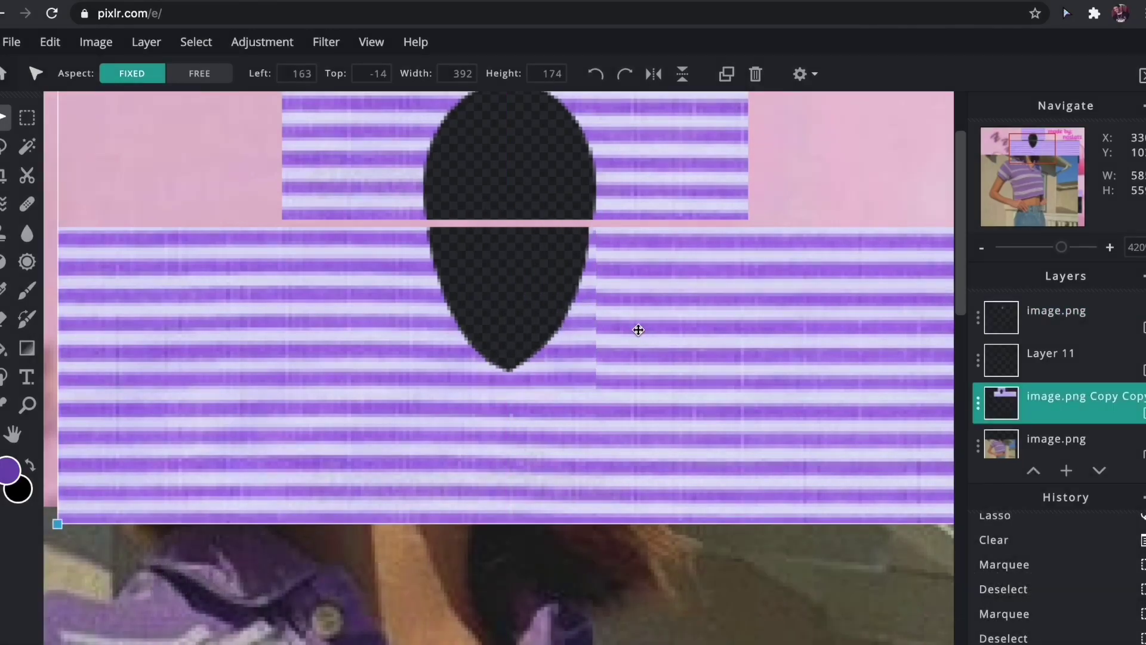
key(m)
click(679, 309)
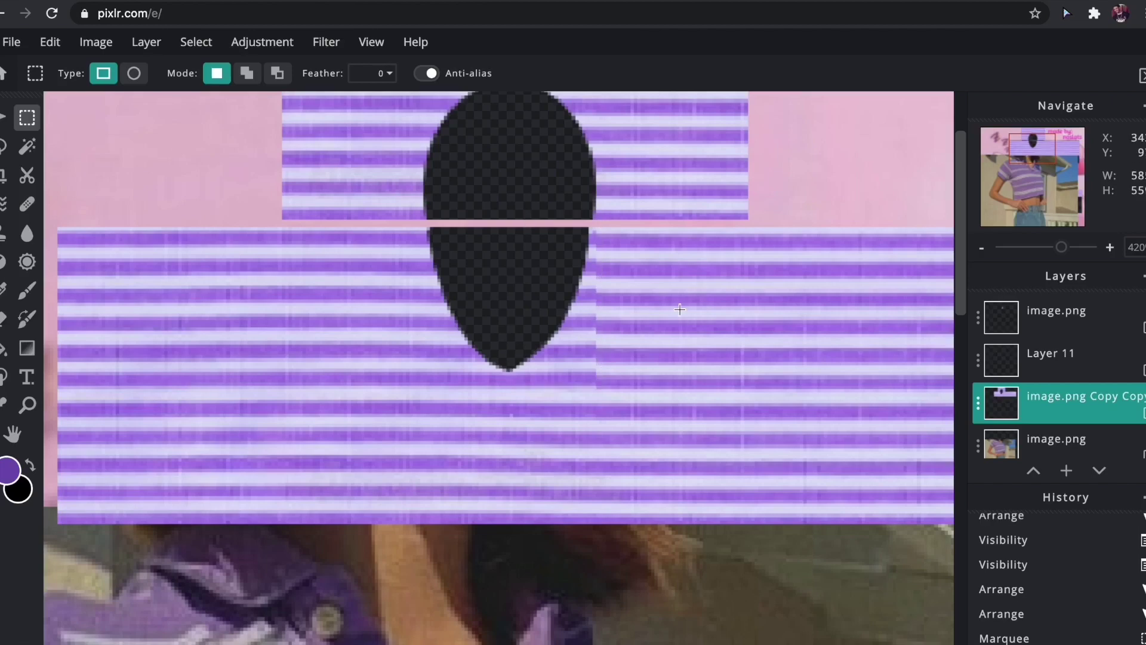
click(3, 115)
click(25, 125)
key(v)
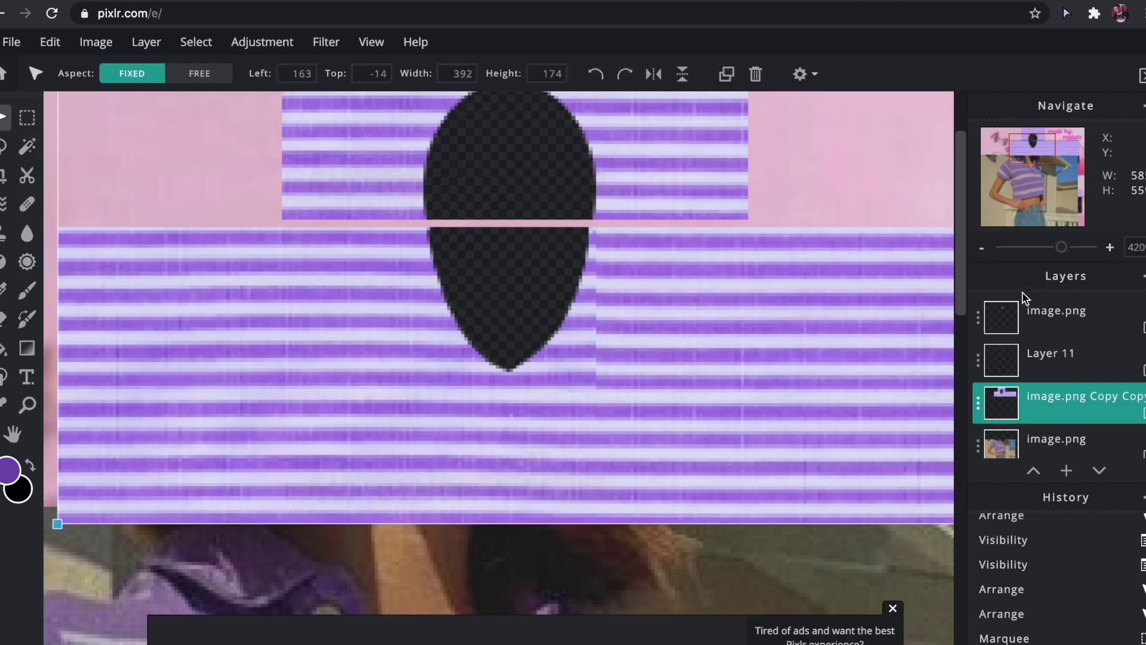
Step: Realign the flipped neckline piece at Left 294, Top 71, and select the striped torso layer for a rectangular marquee
click(1056, 317)
click(892, 608)
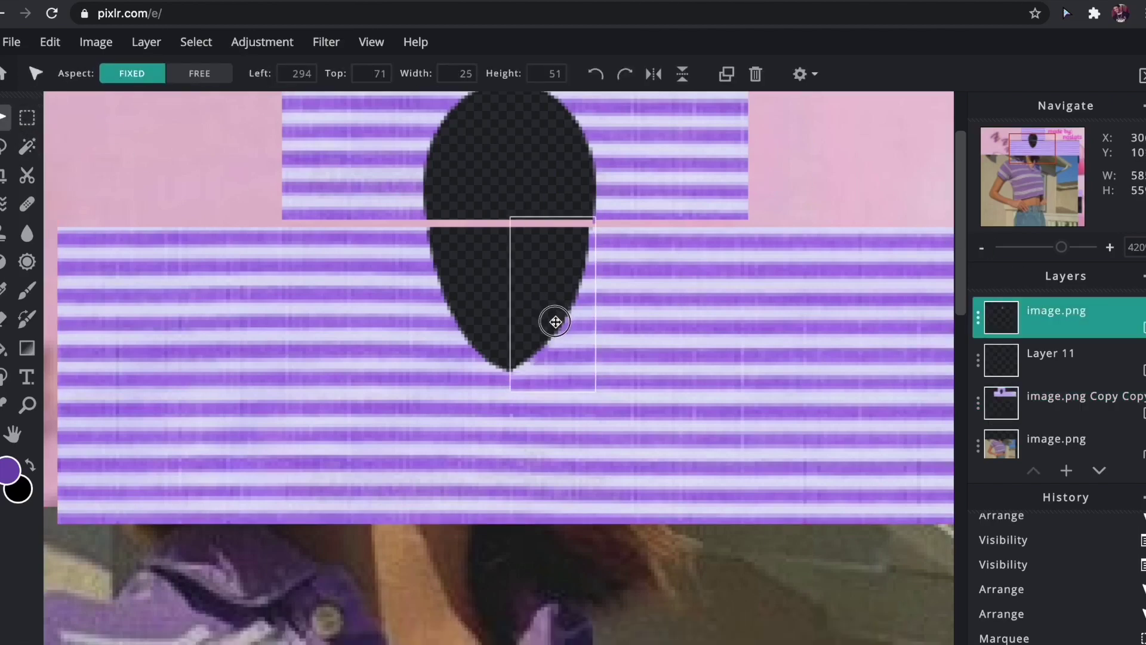
click(695, 335)
click(27, 119)
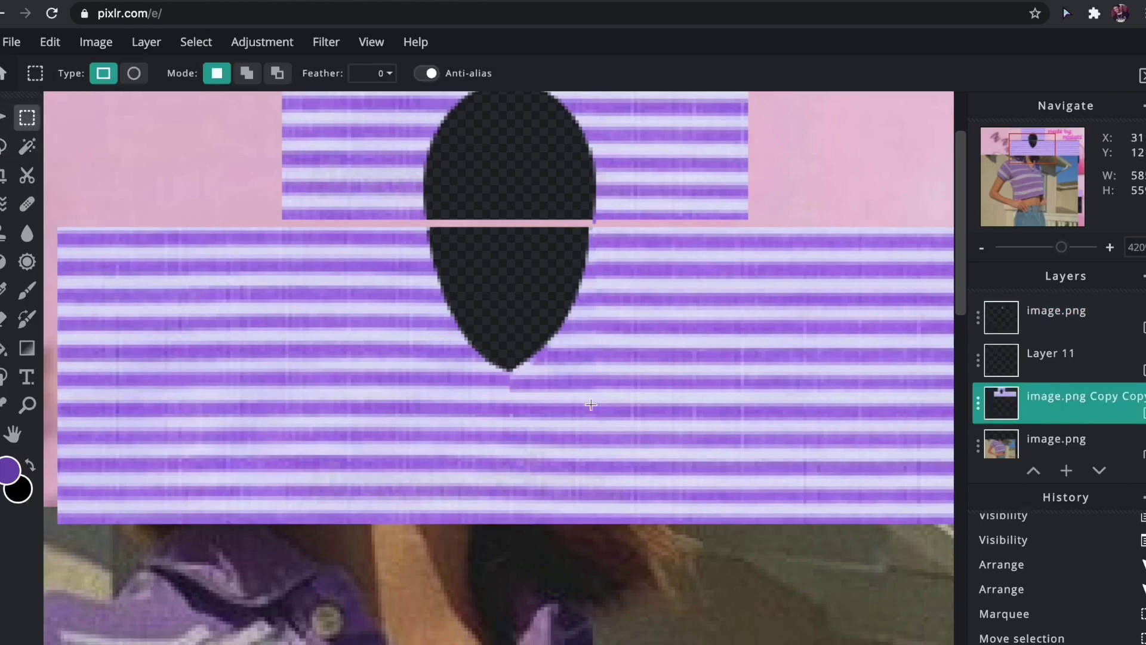
Step: Clear a small rectangular area of the torso layer under the V-neckline's point and bring Layer 11 to the top of the stack
drag(503, 371, 620, 410)
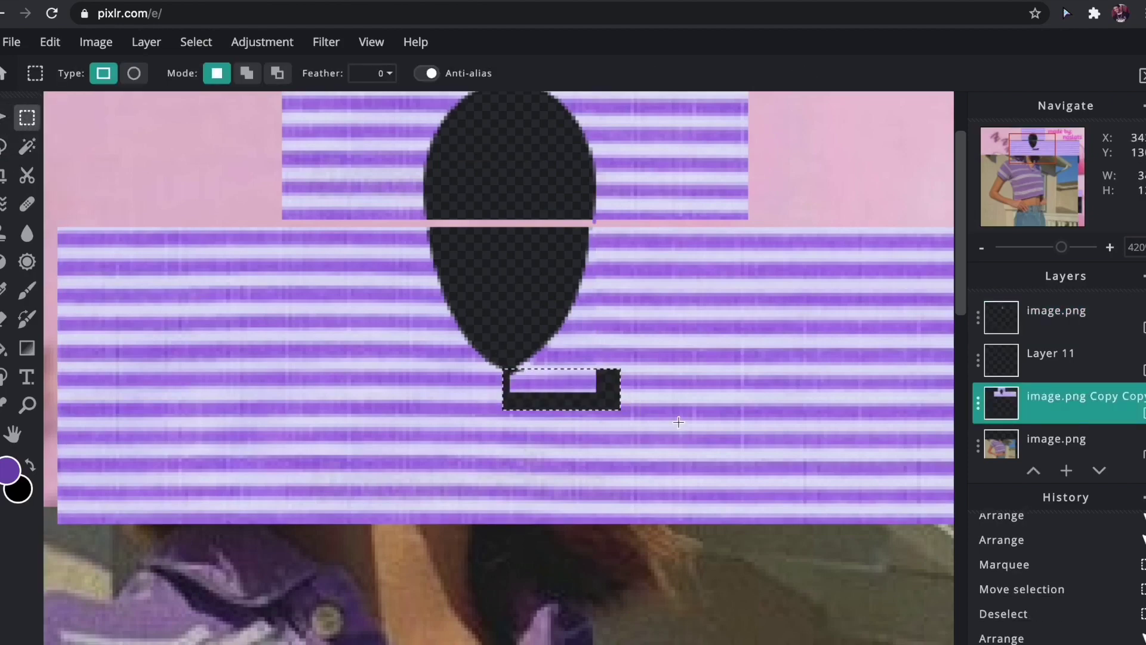
click(982, 322)
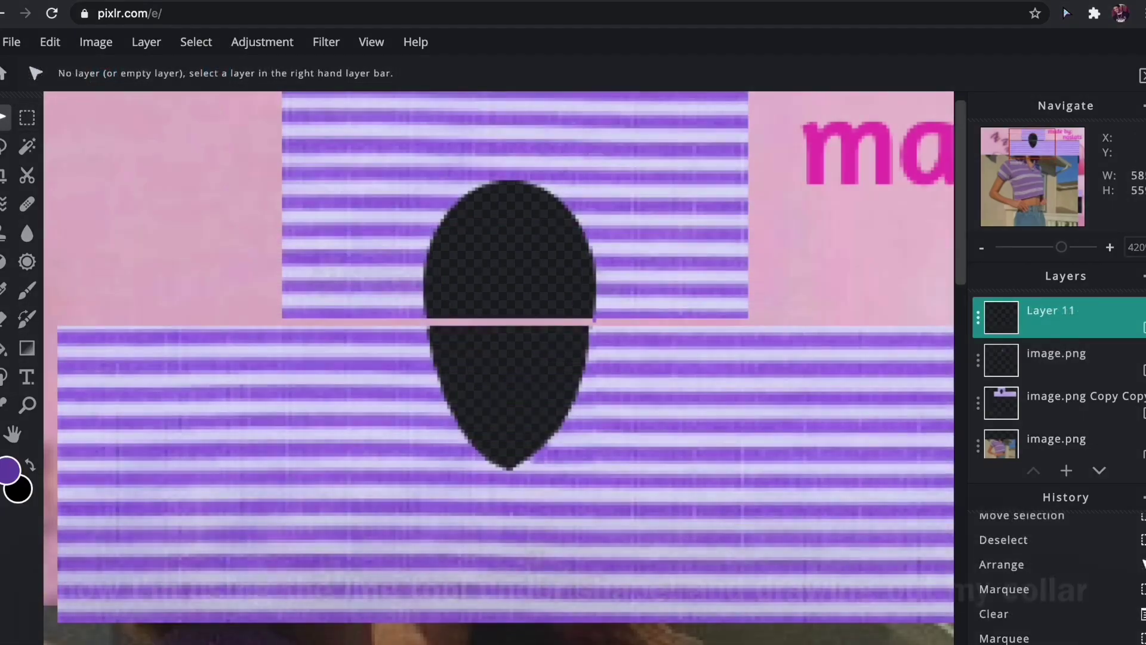
Step: Draw the left half of the collar outline on Layer 11 with purple 2 px lines, from above the neck hole to the V-neckline's point
click(3, 377)
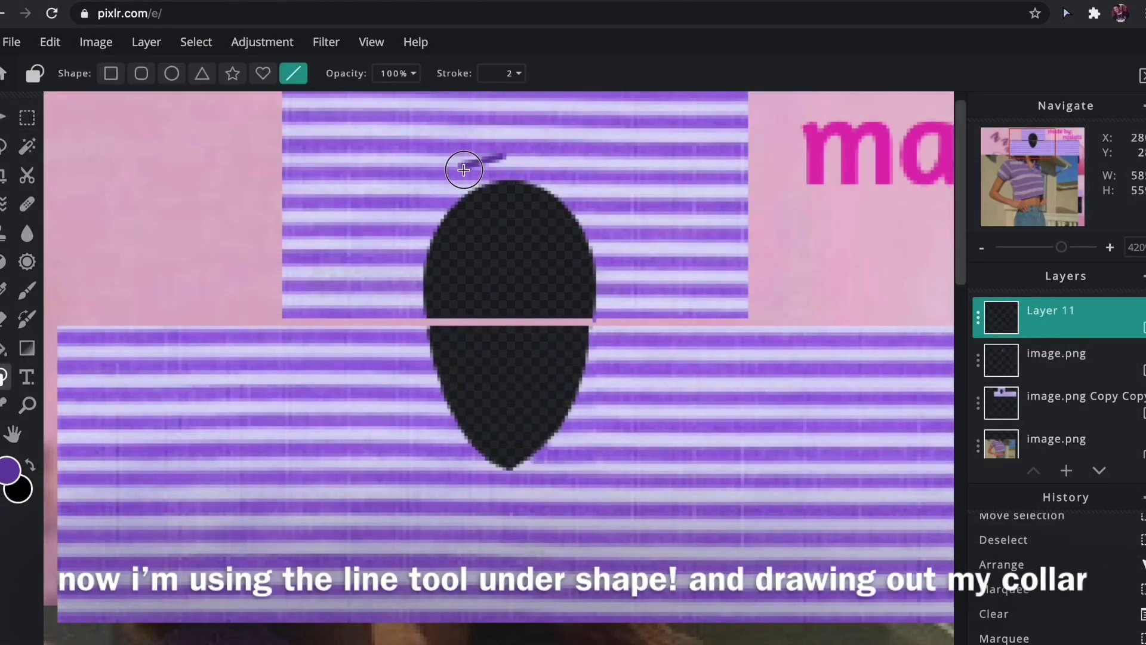
drag(464, 172, 430, 202)
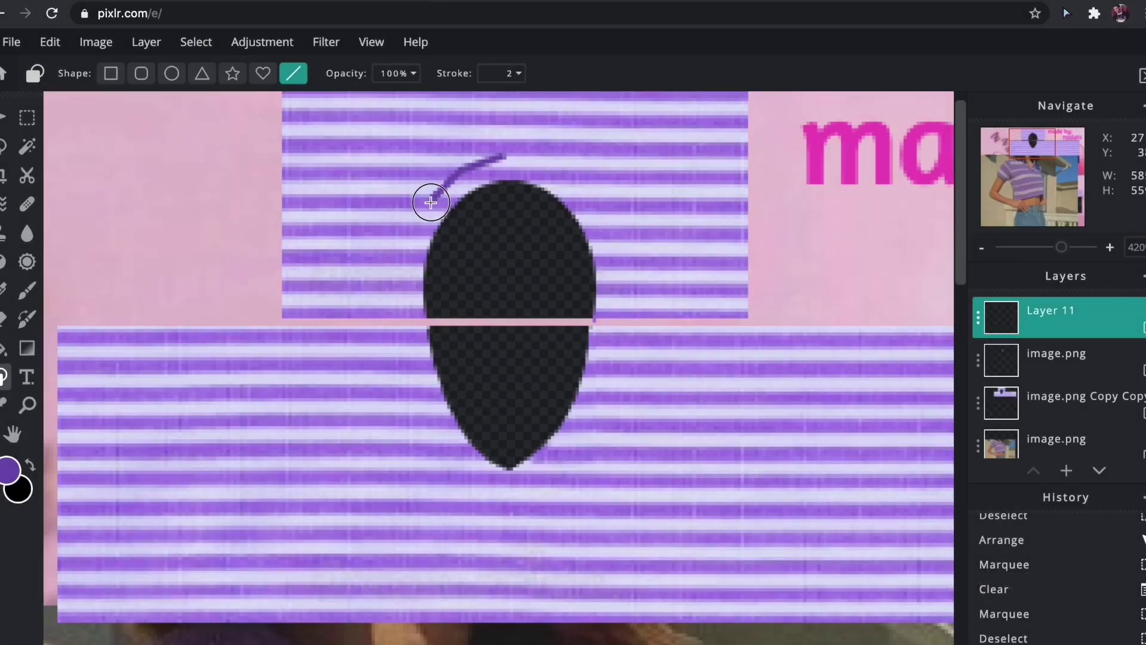
drag(404, 256, 401, 259)
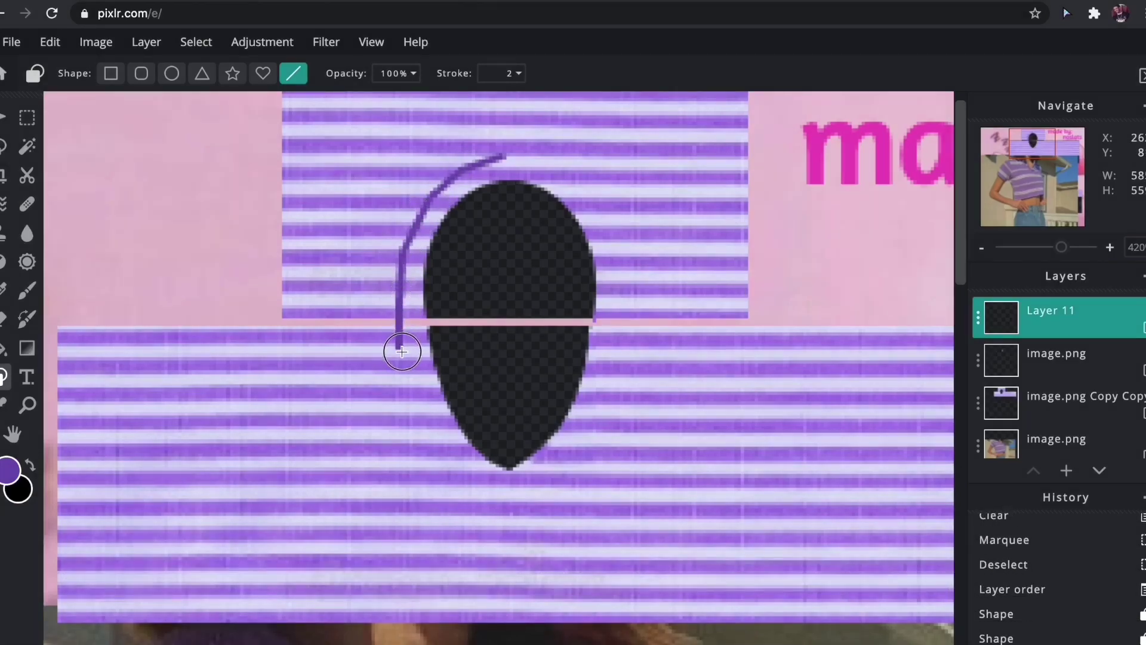
key(ctrl+z)
key(ctrl+z)
key(ctrl+z)
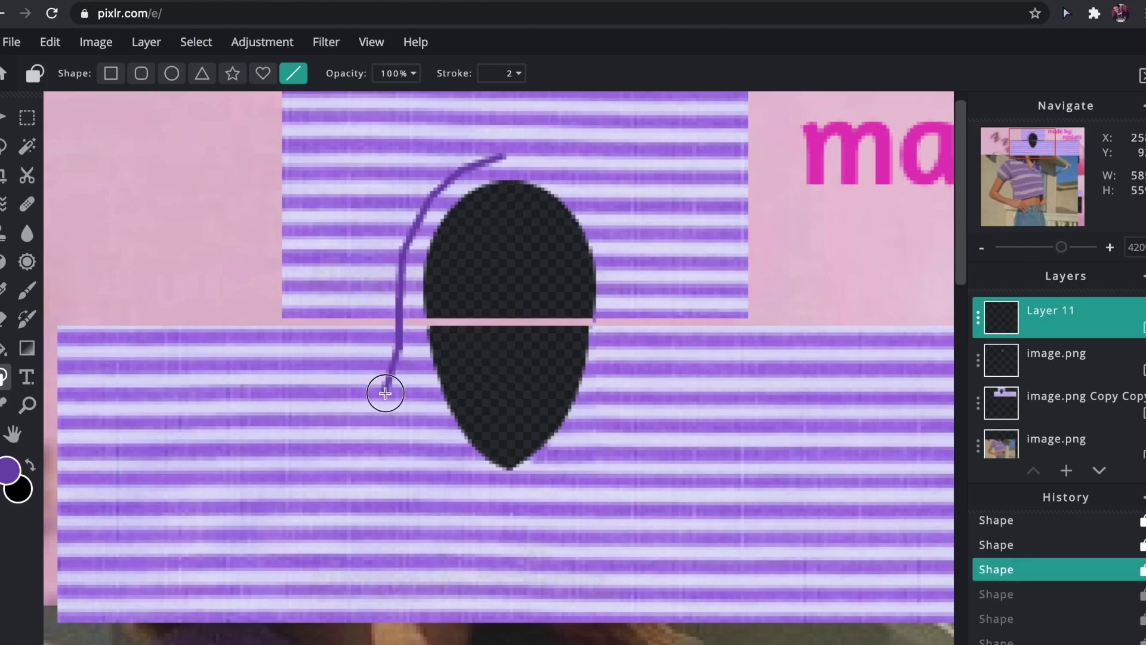
drag(376, 422, 488, 461)
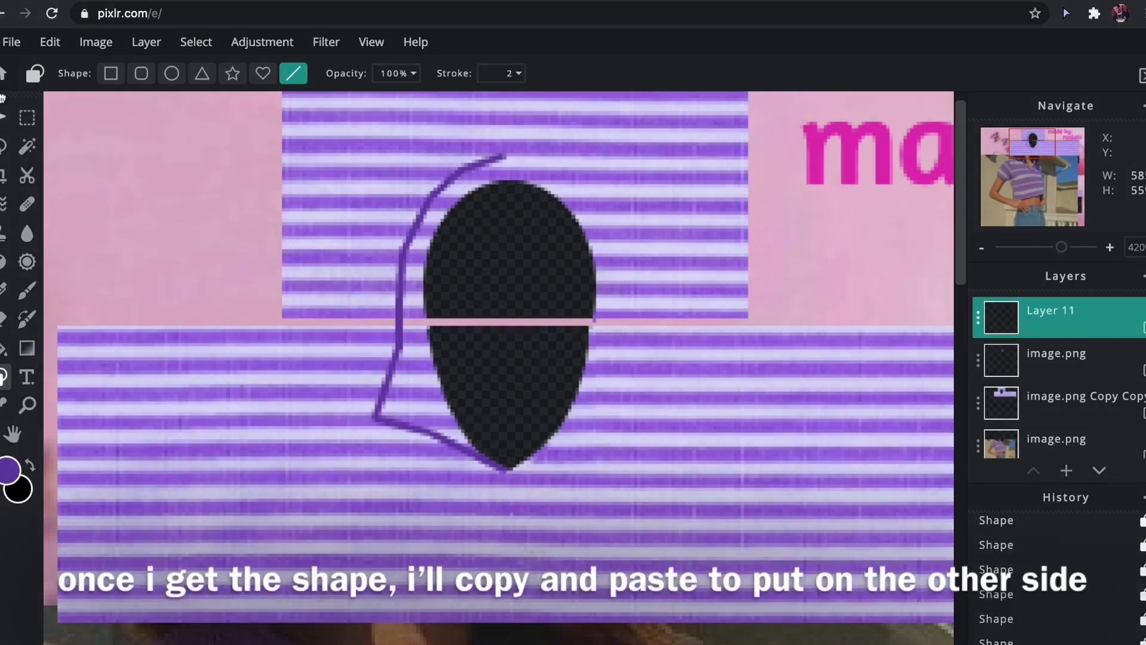
Step: Duplicate the half collar outline, flip the copy horizontally and place it on the right side of the neckline
click(2, 120)
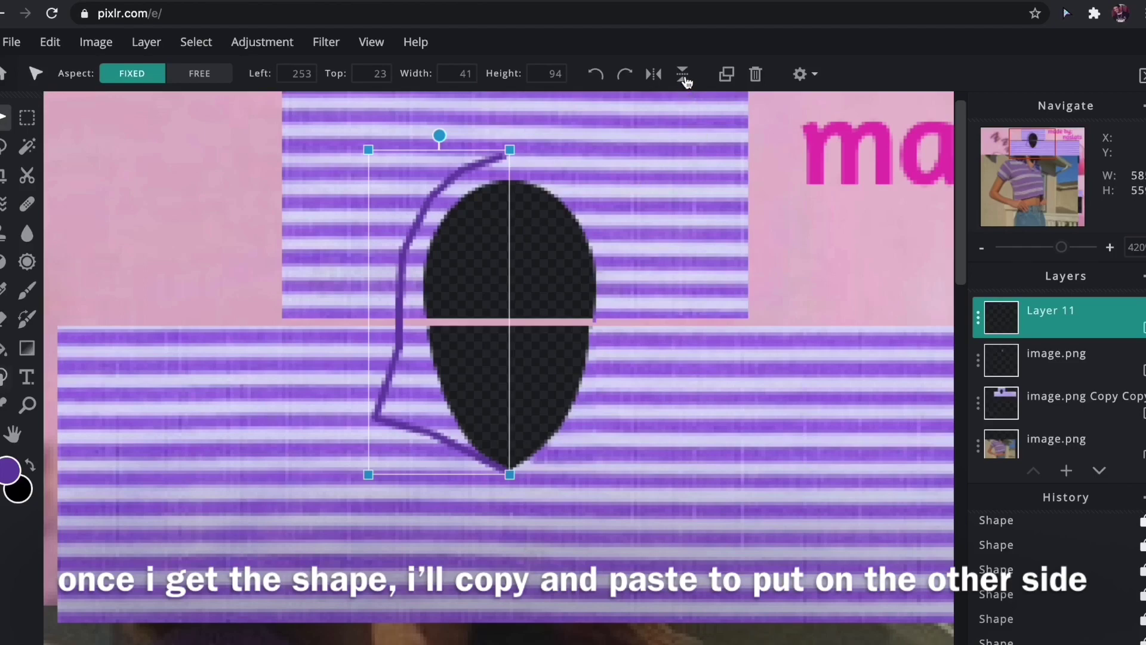
click(726, 74)
click(654, 74)
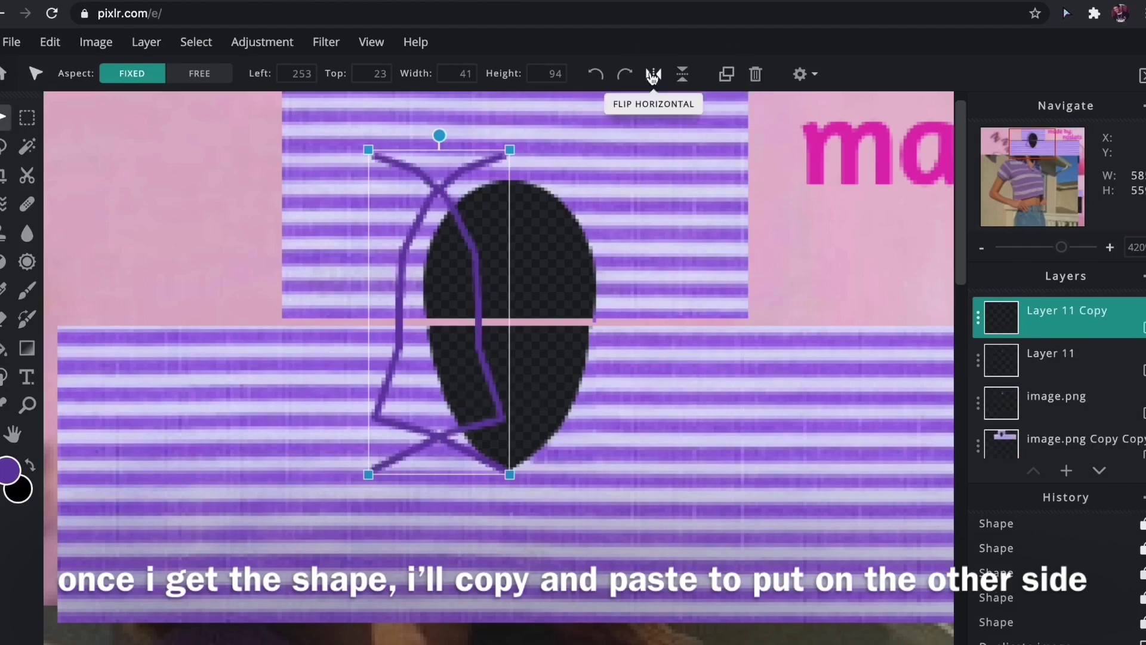
drag(473, 244, 585, 244)
click(860, 256)
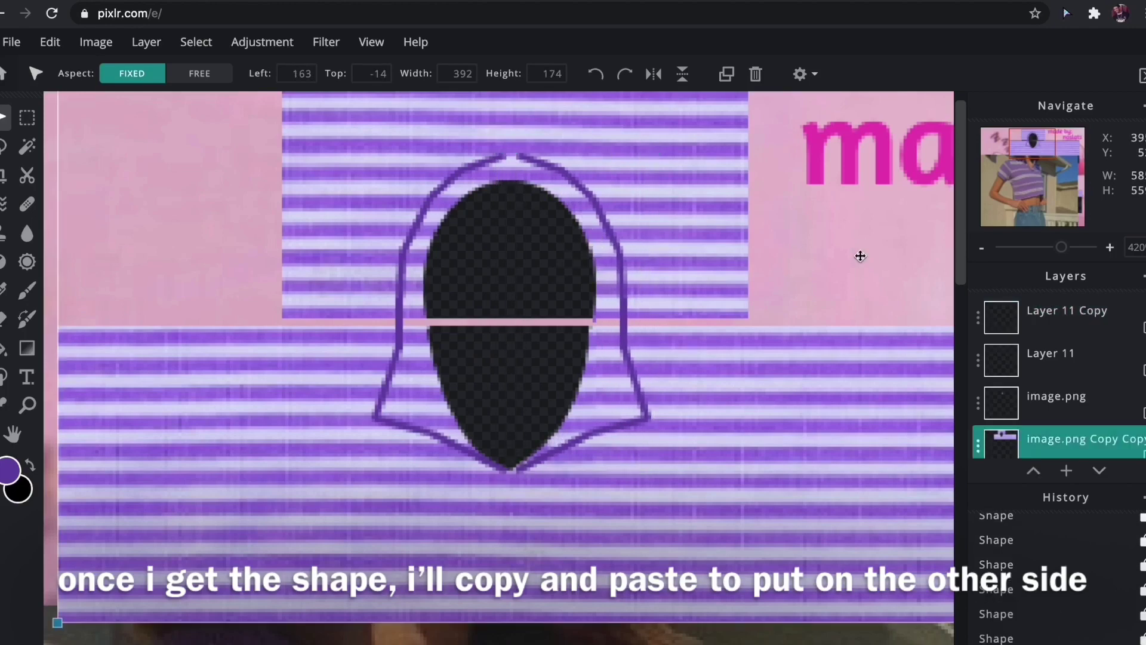
Step: Realign the flipped collar half at Left 294, Top 23, and merge it with the original half
drag(615, 340, 616, 342)
click(811, 243)
click(1087, 327)
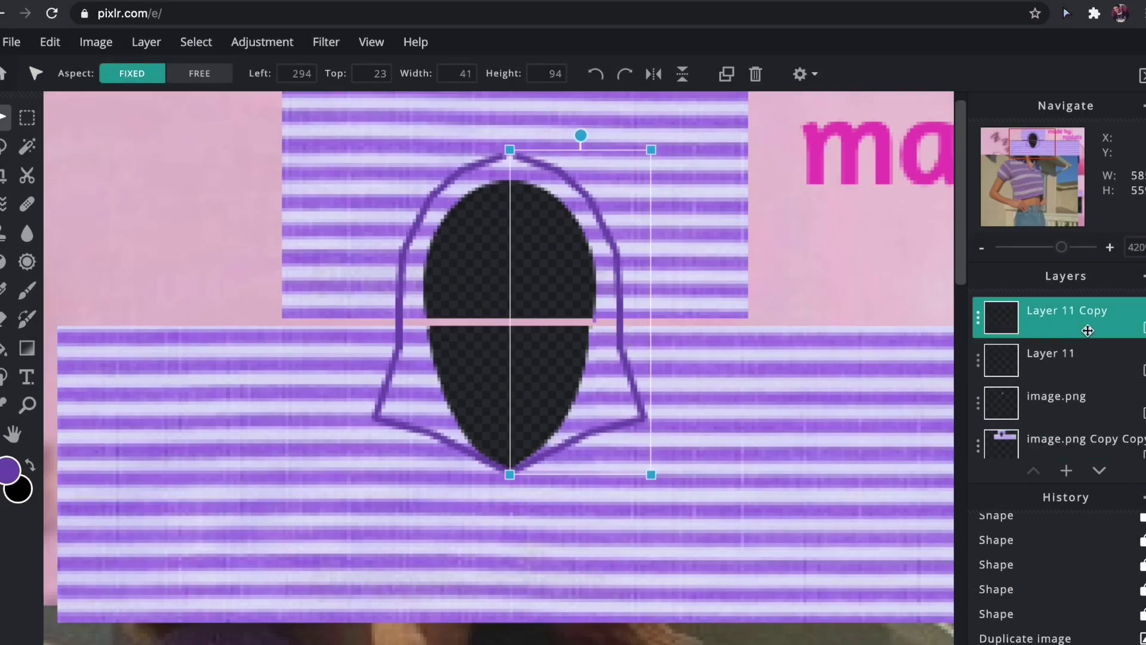
key(ctrl+e)
Step: Try the Overlay blend mode on the merged collar outline layer, then return it to None
click(2, 379)
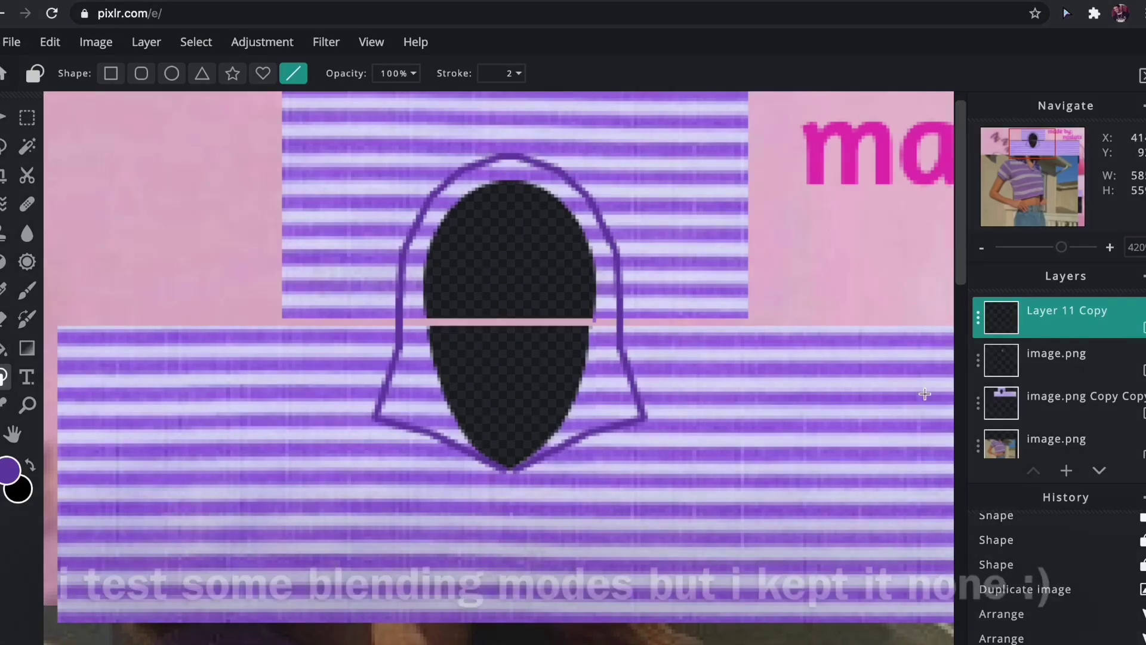
double_click(982, 316)
click(880, 381)
click(860, 424)
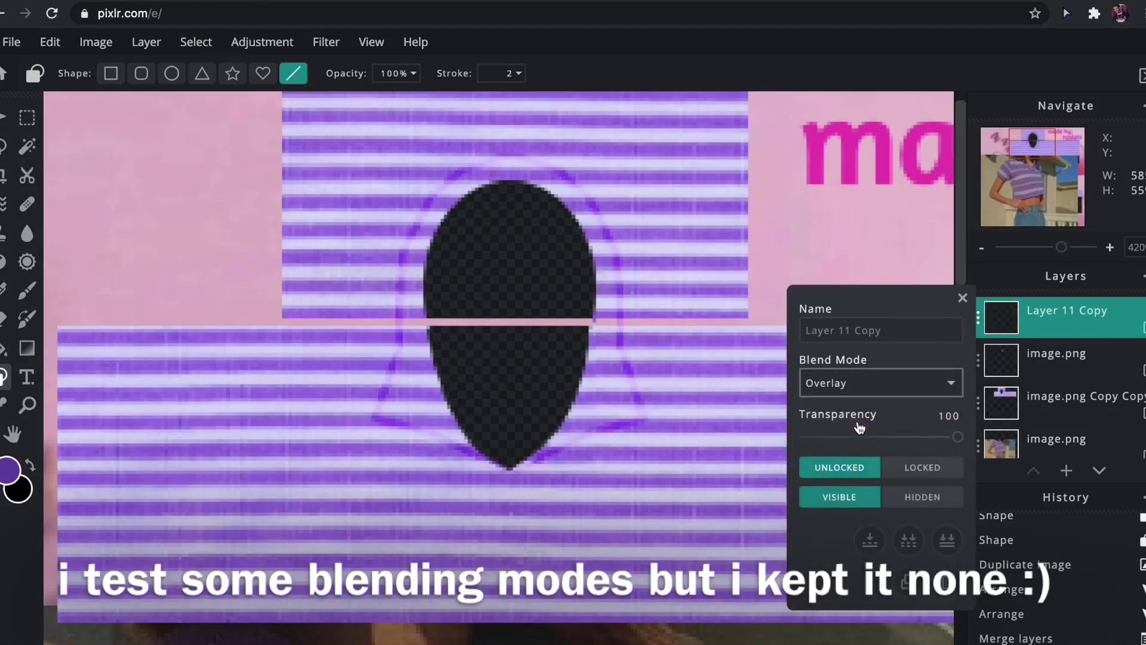
click(877, 382)
click(868, 339)
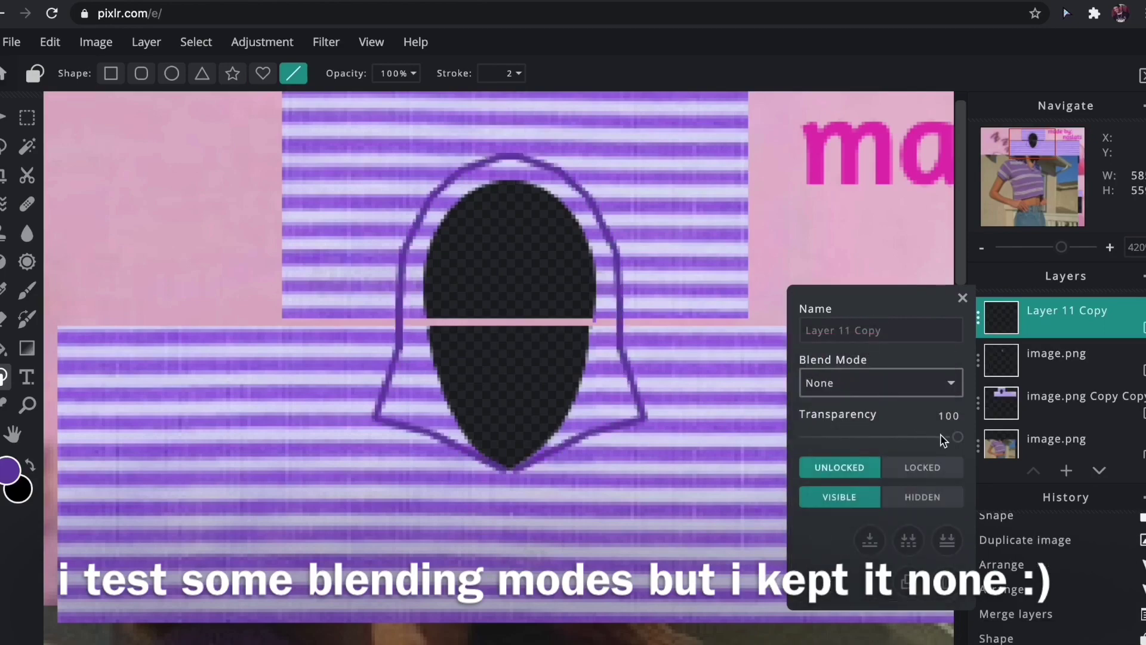
Step: Lower the collar outline layer's transparency to about 60
drag(958, 436, 896, 438)
click(962, 297)
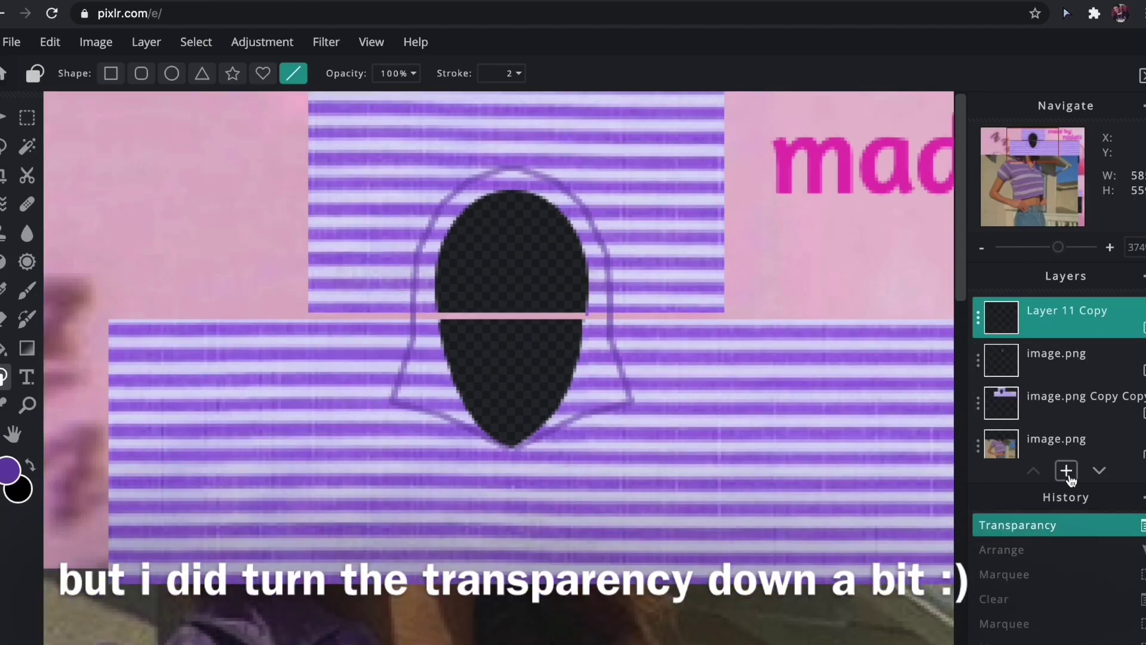
Step: Add a new layer and draw the left half of a button placket, about 33 × 47 px, with purple lines down from the collar
click(1067, 471)
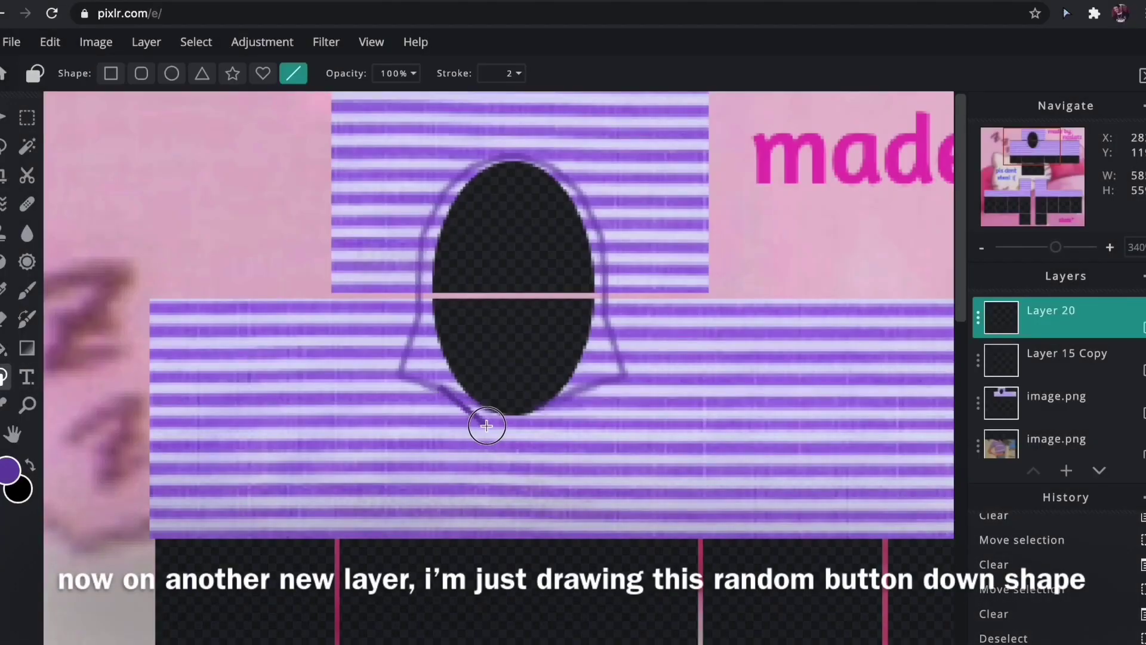
mouse_move(497, 435)
mouse_down()
mouse_move(506, 508)
mouse_move(527, 511)
mouse_up()
Step: Duplicate the placket half, flip the copy horizontally and line it up on the right side at Left 289, Top 104
key(v)
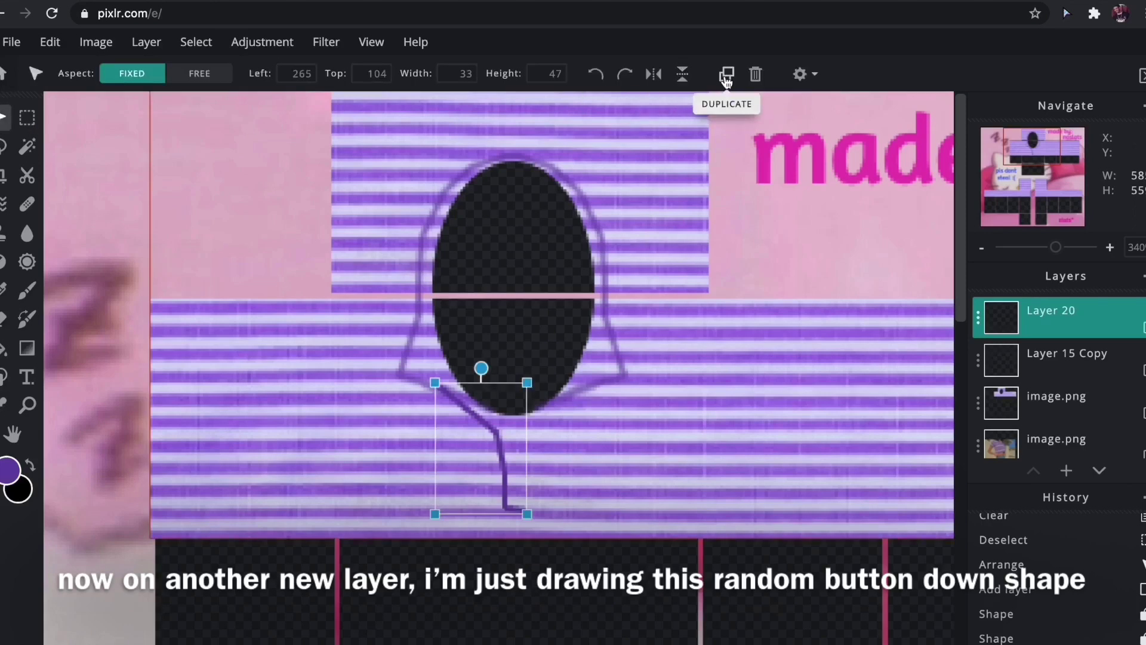
click(655, 73)
drag(474, 471, 531, 474)
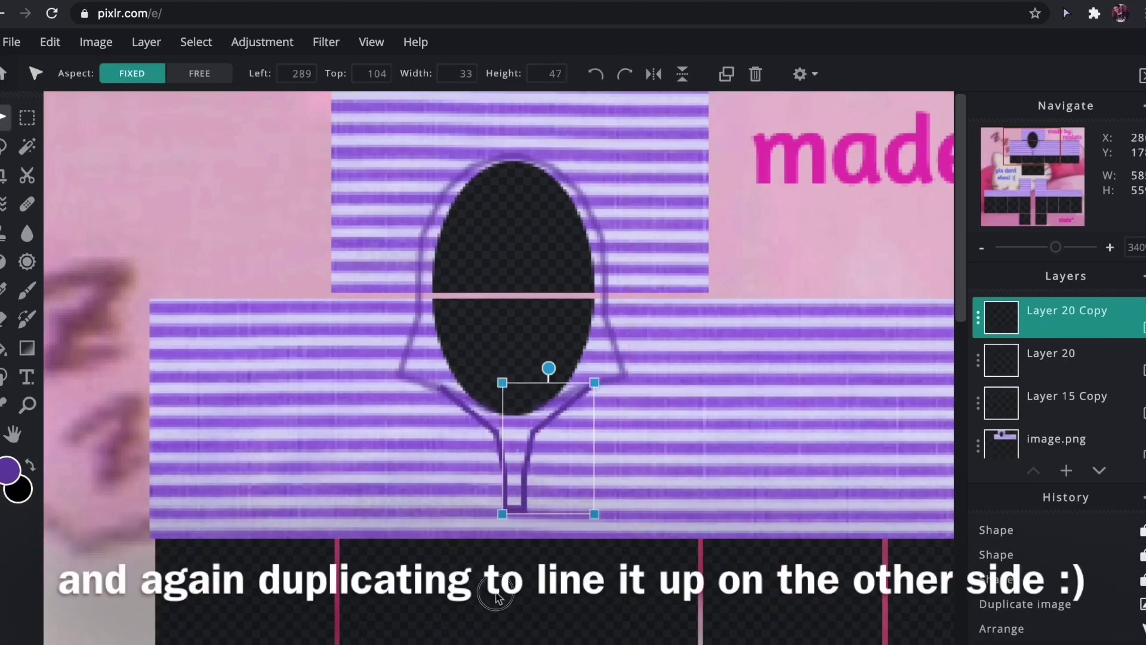
click(498, 598)
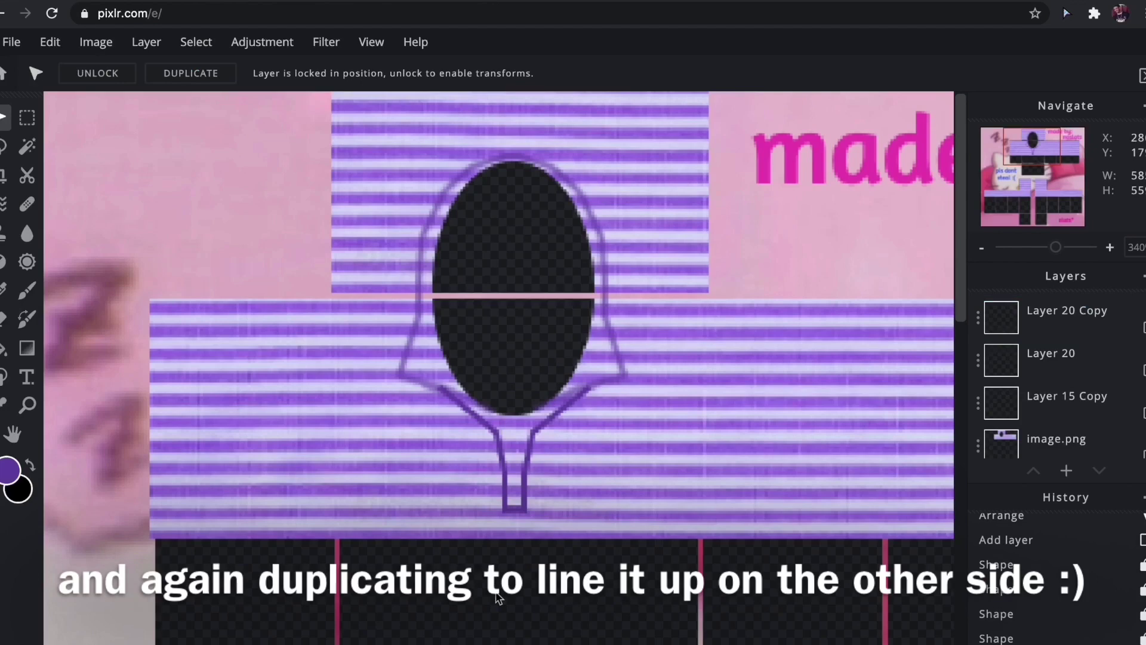
Step: Merge the two placket halves and lower the merged layer's transparency to about 60
click(1052, 327)
key(ctrl+e)
click(978, 361)
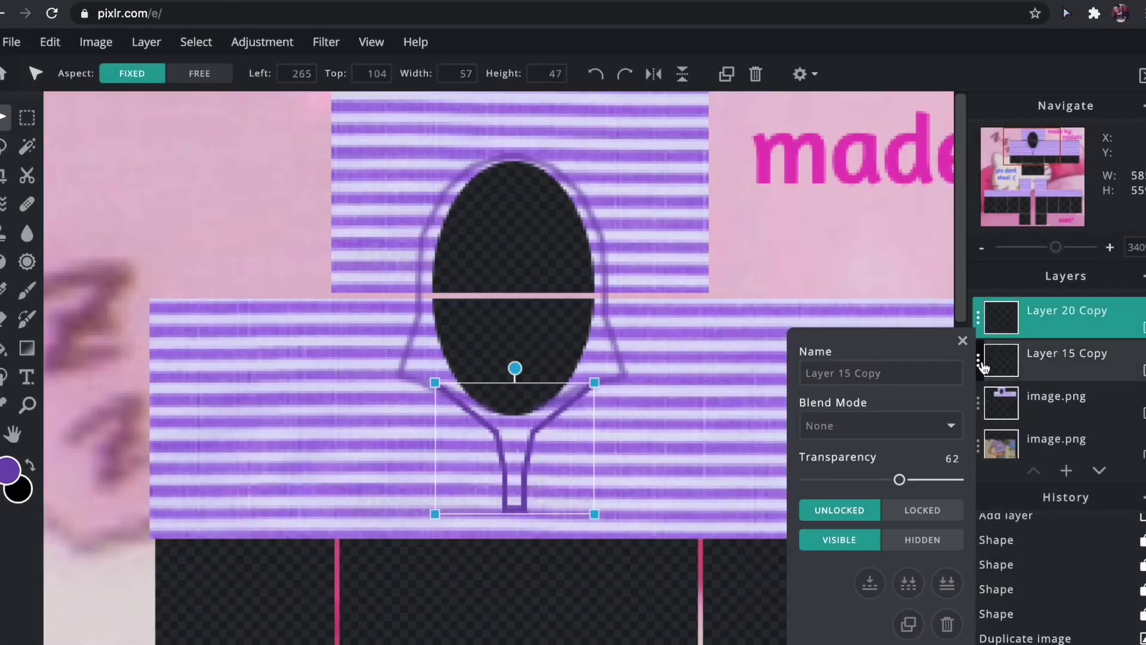
click(978, 317)
drag(940, 445, 884, 447)
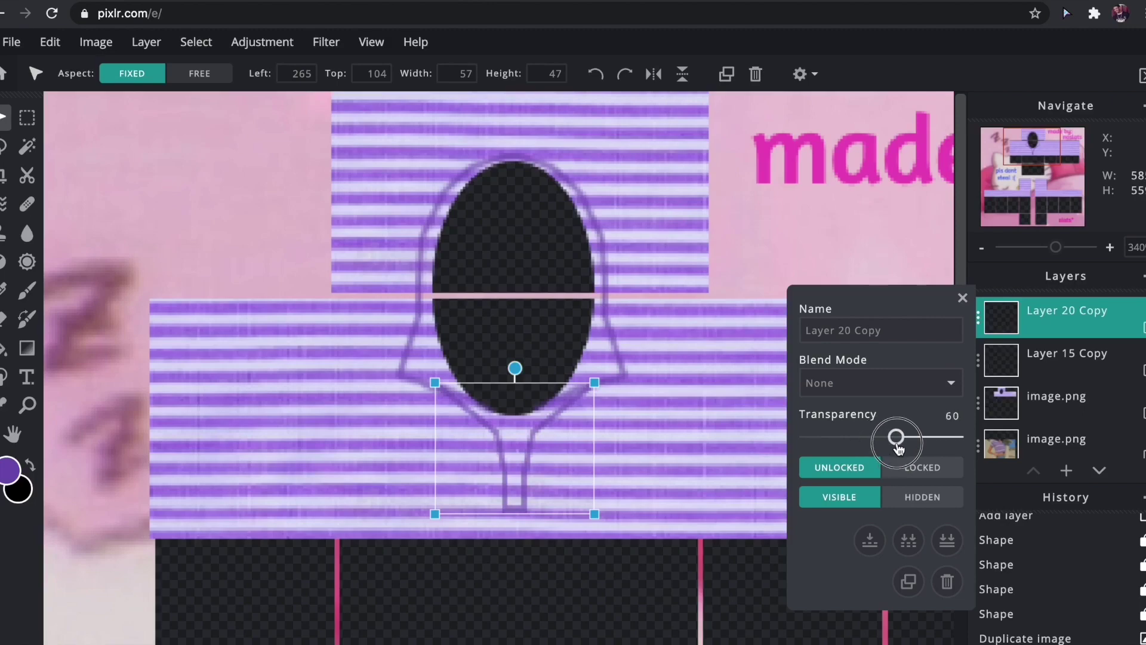
click(688, 593)
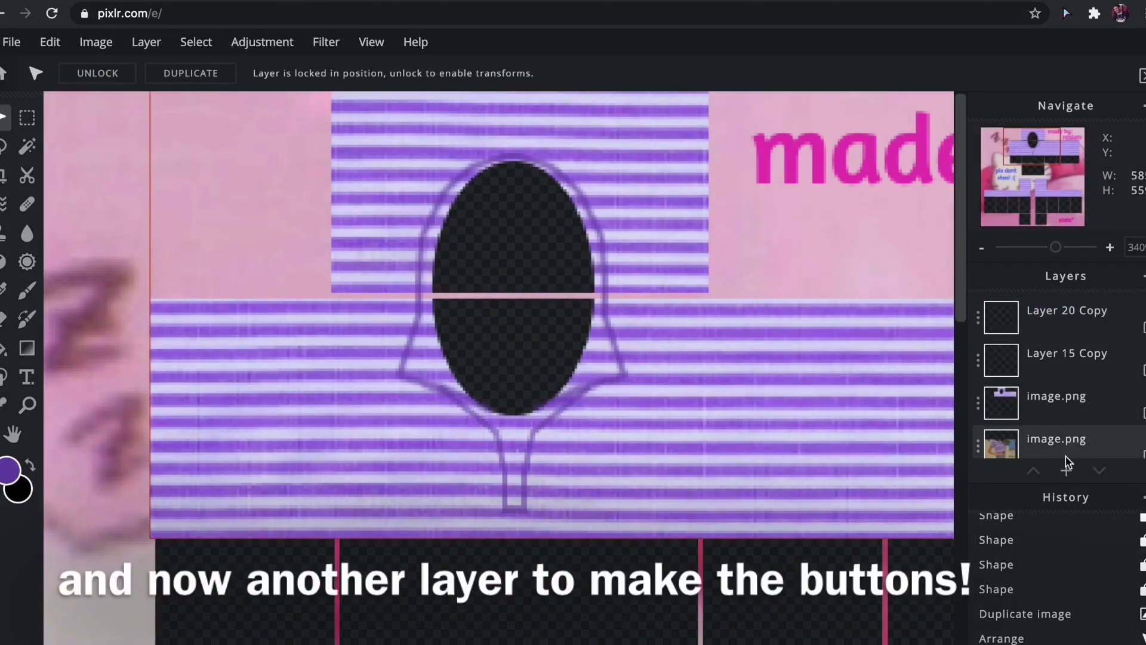
Step: Add a new layer for the buttons and set up the circle shape with a stroke of 2 and fill turned off
click(1066, 470)
click(473, 372)
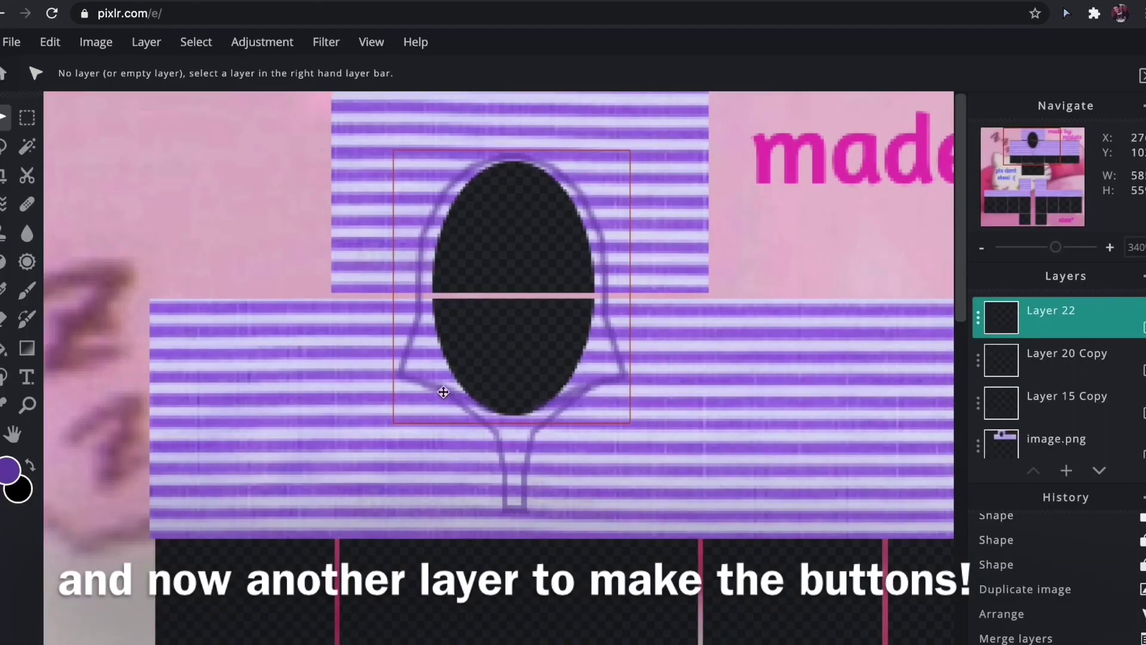
click(5, 293)
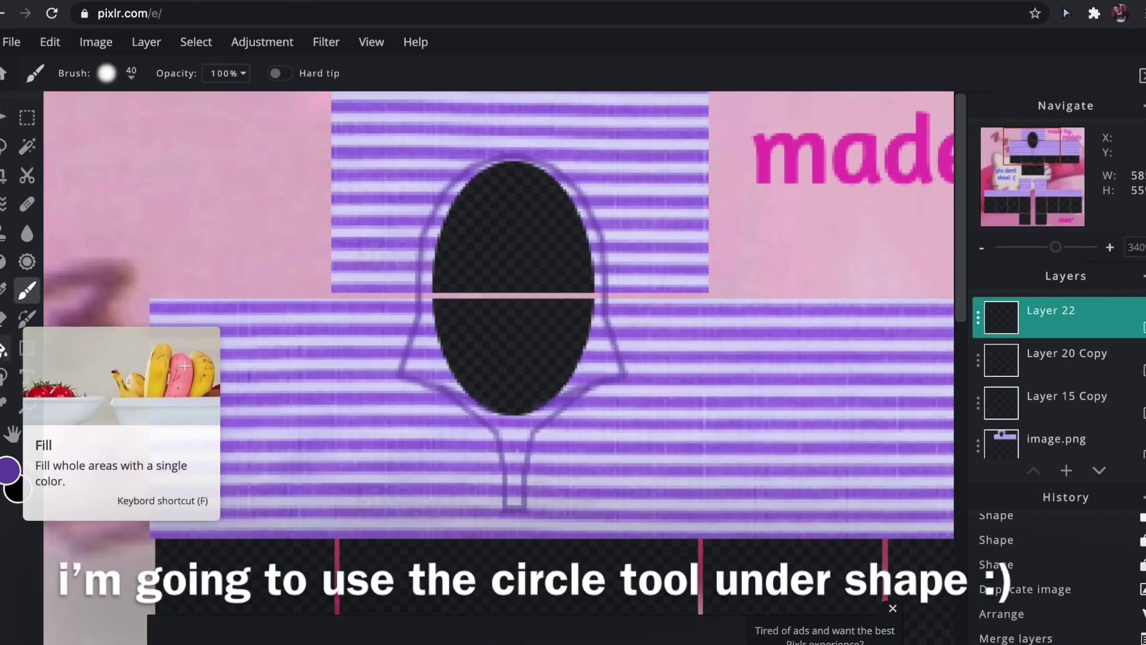
click(2, 348)
click(2, 375)
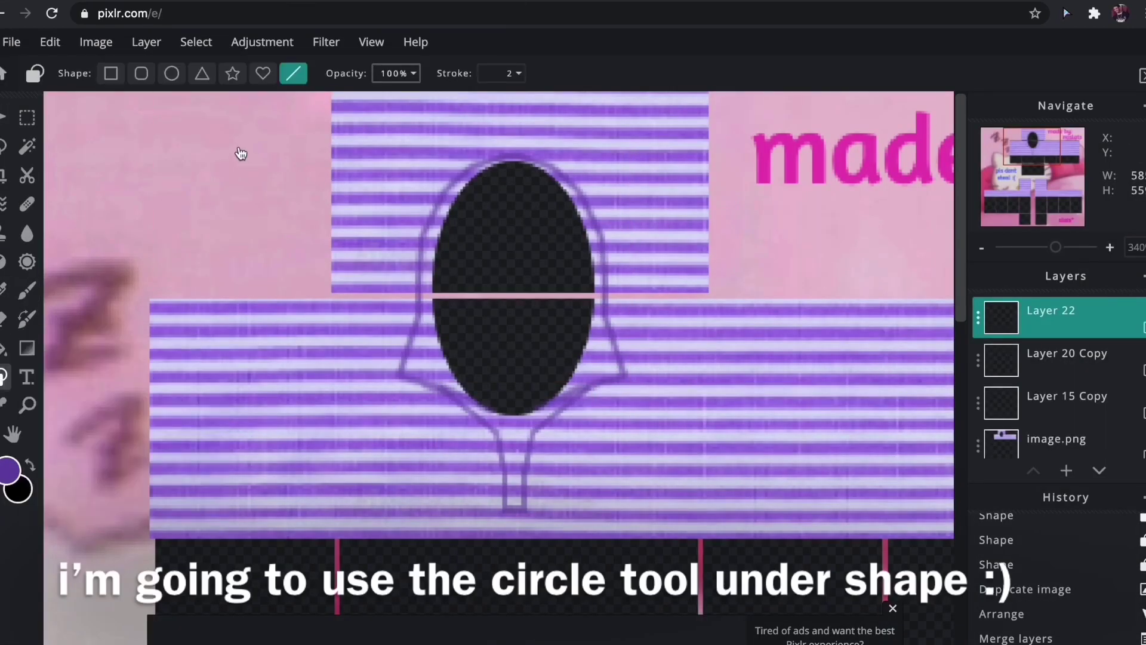
click(171, 73)
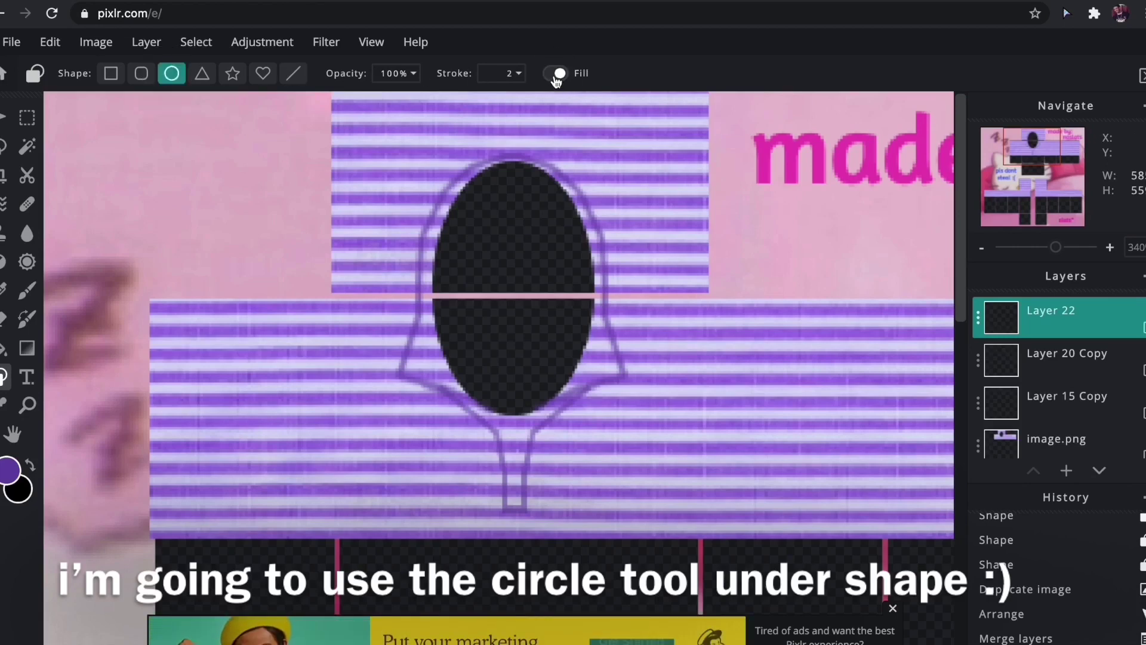
click(501, 76)
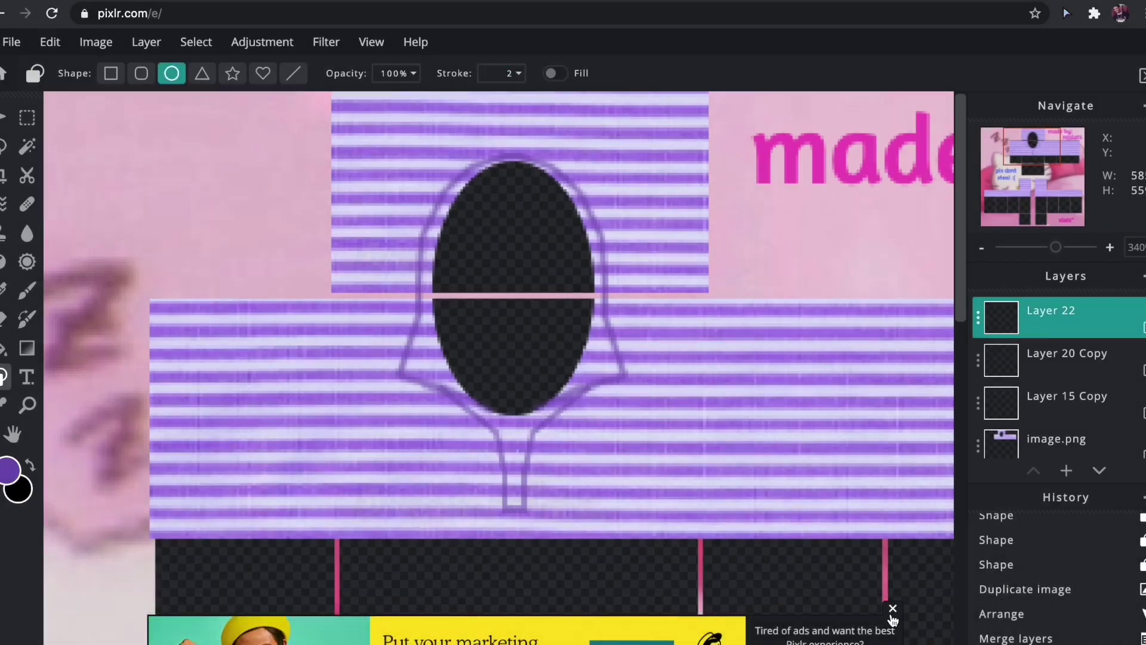
click(892, 608)
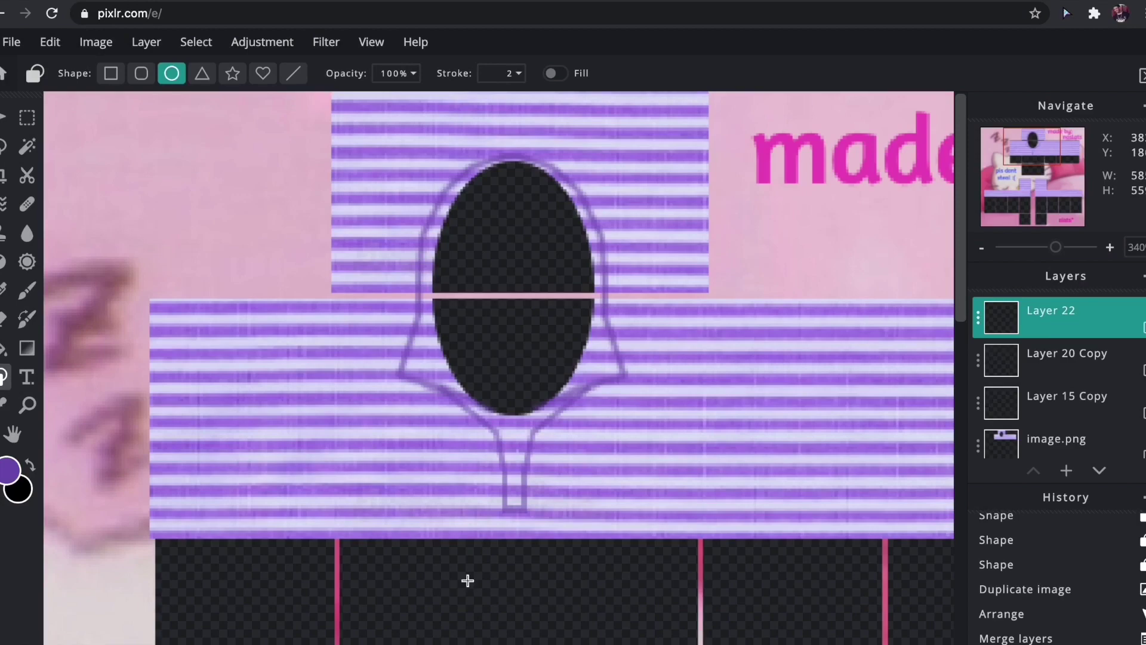
Step: Set the background colour to white
click(22, 489)
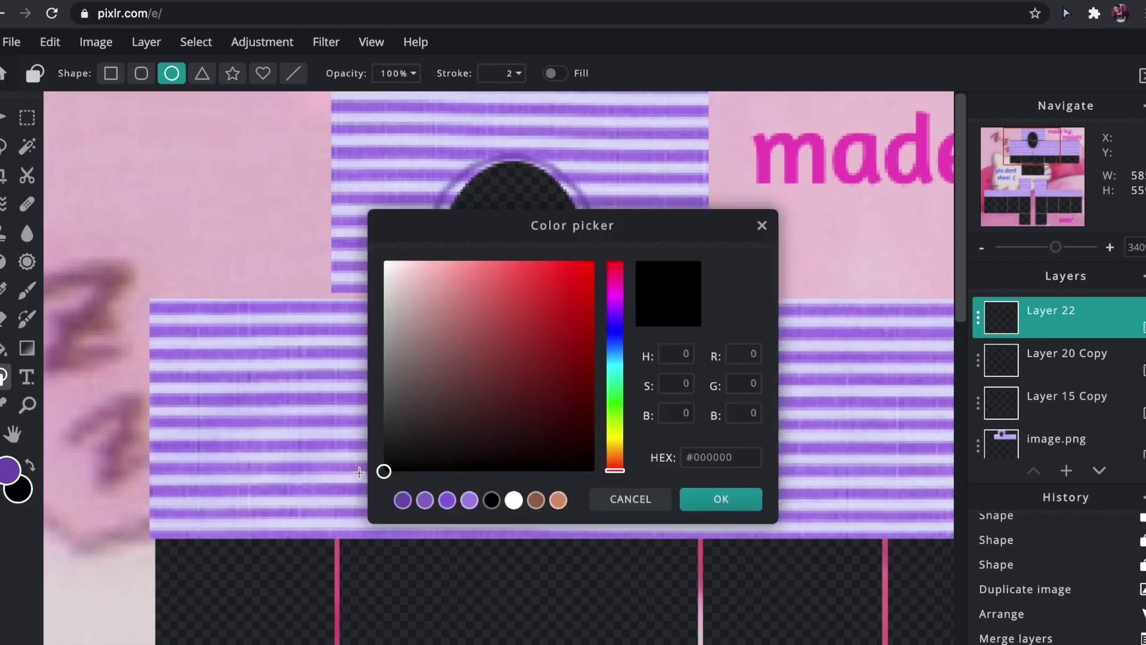
click(512, 500)
click(740, 506)
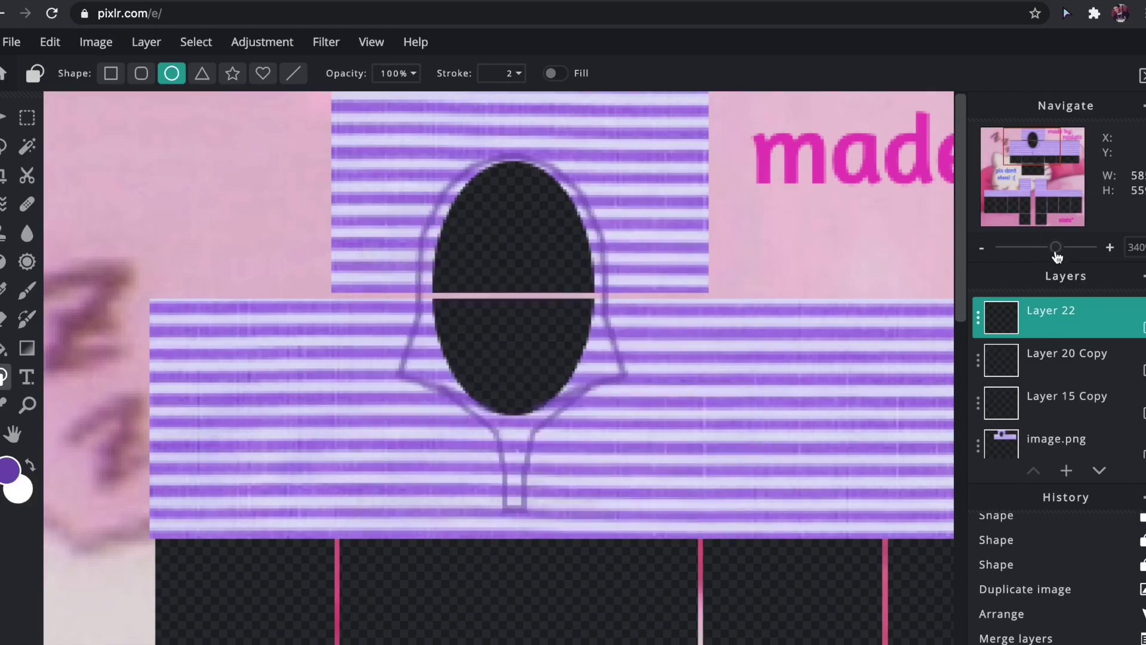
Step: Try to draw a small unfilled circle button between the placket lines below the neckline
drag(1056, 257, 1074, 253)
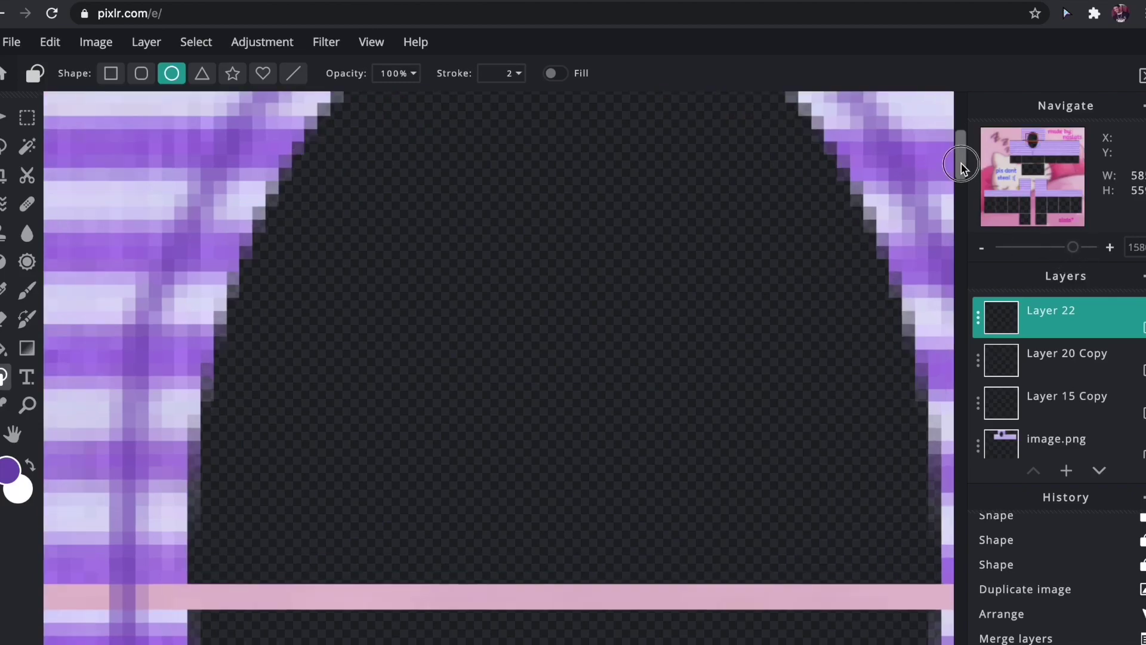
drag(960, 166, 959, 248)
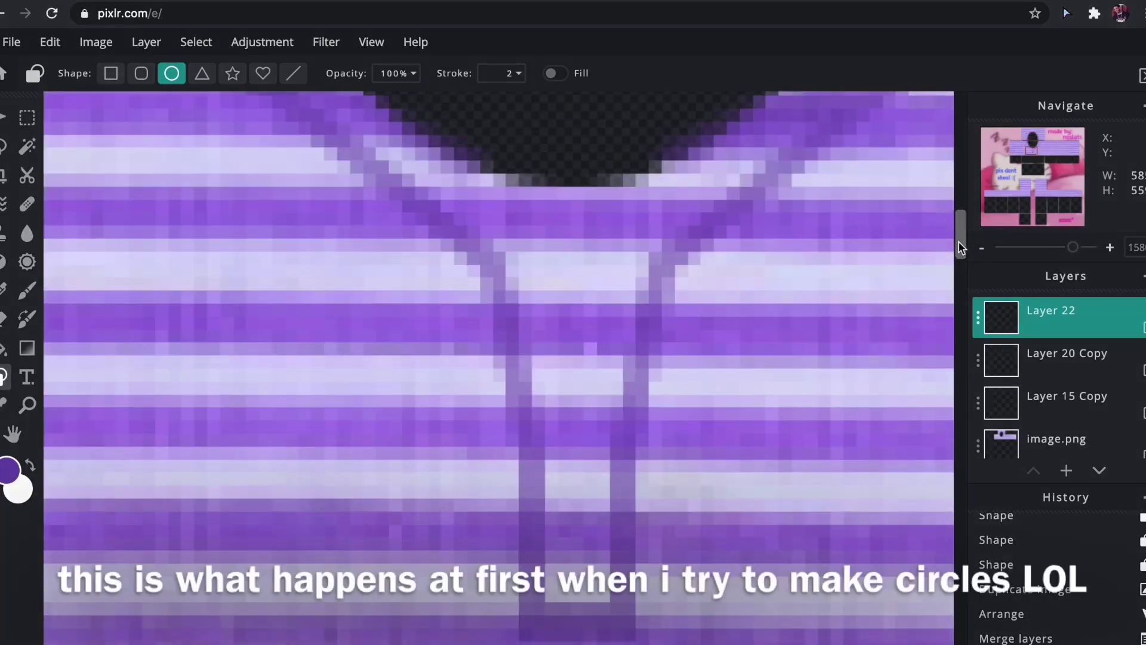
drag(548, 290, 583, 340)
key(ctrl+z)
Step: Swap the colours so that white is the foreground, and try drawing the unfilled button circle again
click(29, 465)
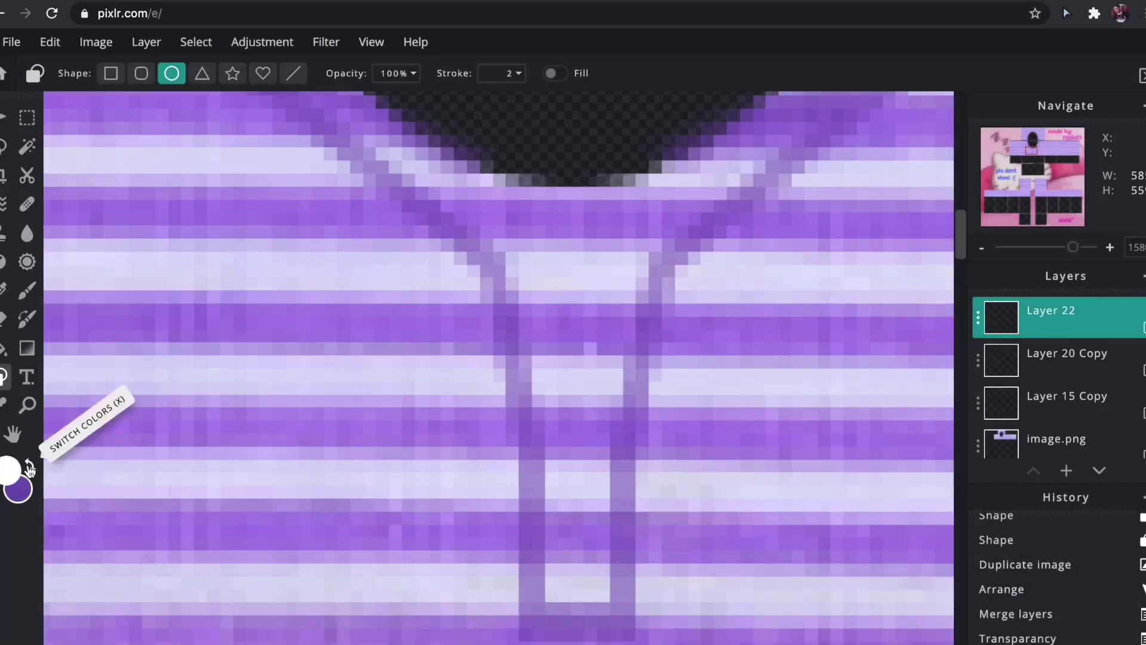
drag(519, 260, 619, 339)
key(ctrl+z)
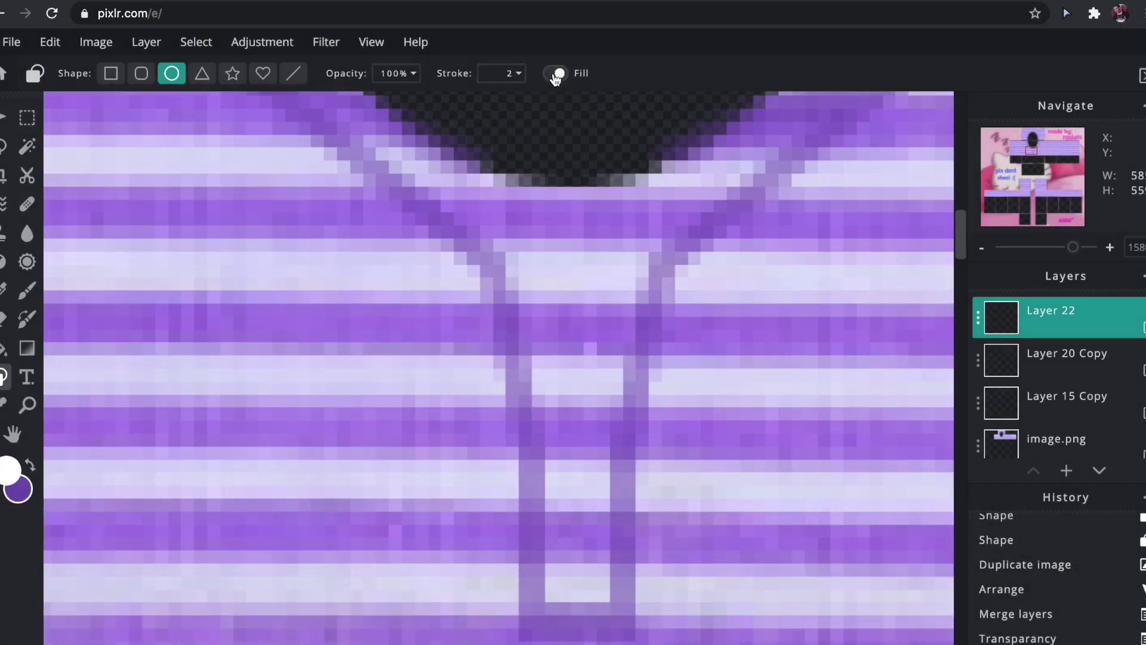
Step: Turn on the circle shape's fill and change the purple background colour to white
click(18, 488)
click(401, 498)
click(722, 499)
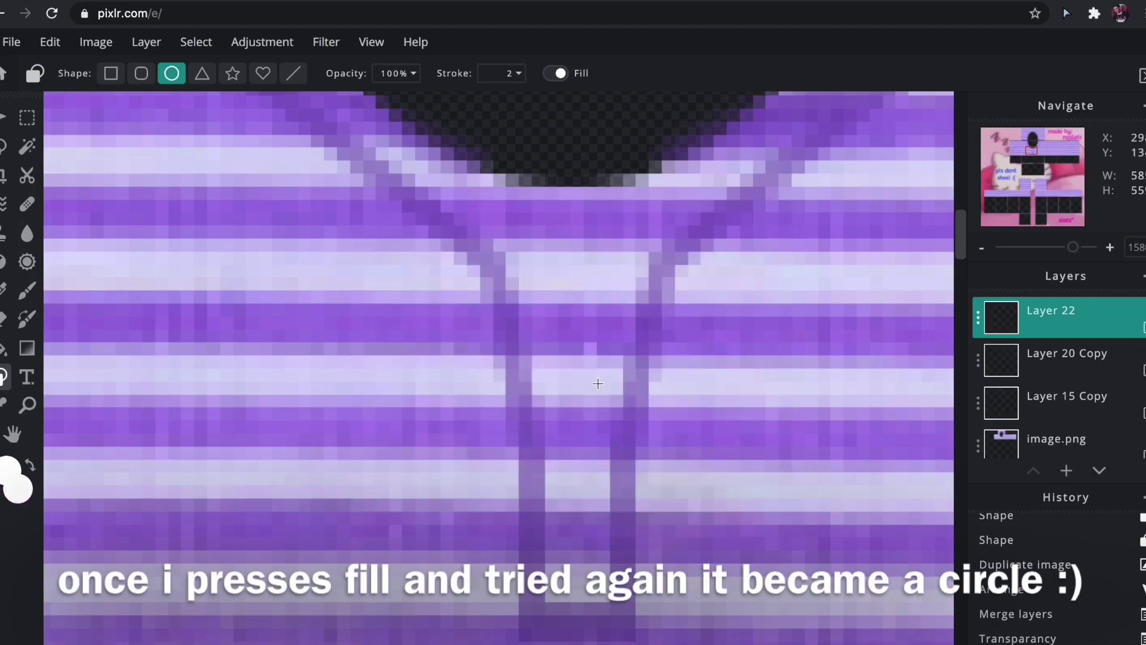
Step: Draw filled white circle buttons down the placket and undo the two lower ones, keeping only the top button
drag(586, 312, 602, 324)
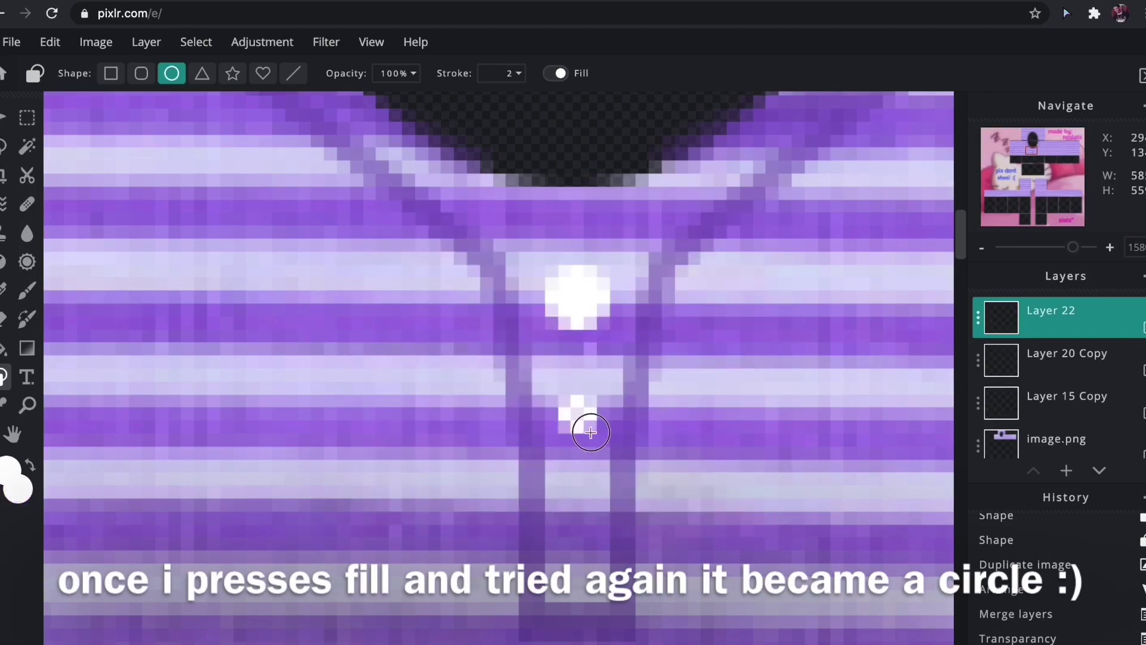
drag(564, 529, 606, 561)
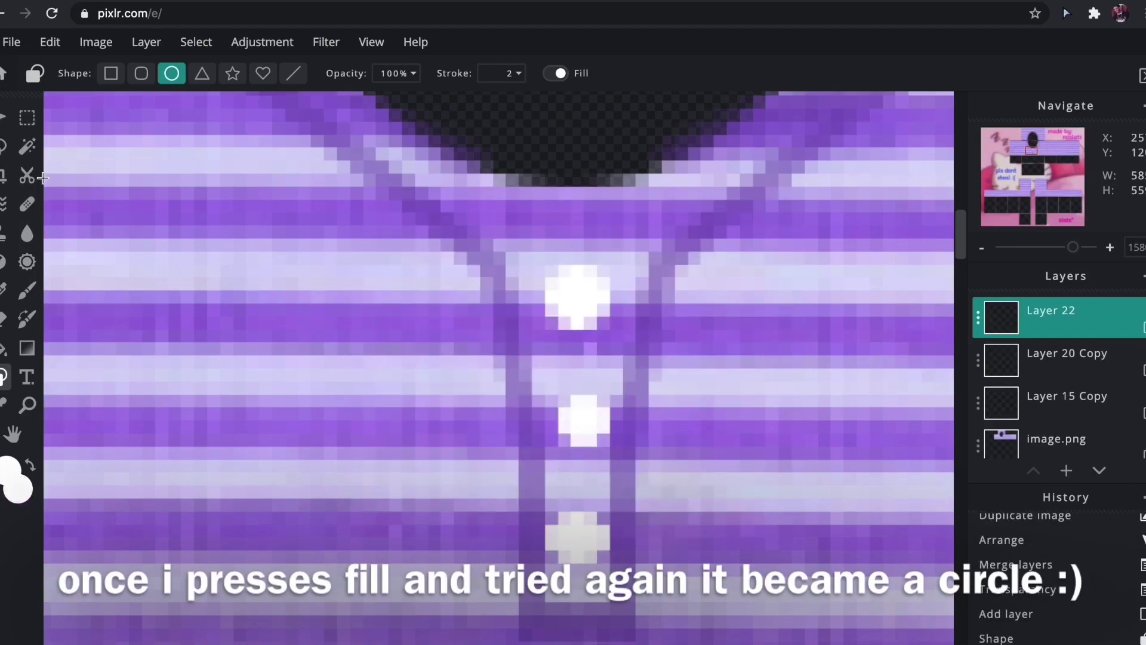
click(3, 119)
key(ctrl+z)
key(ctrl+z)
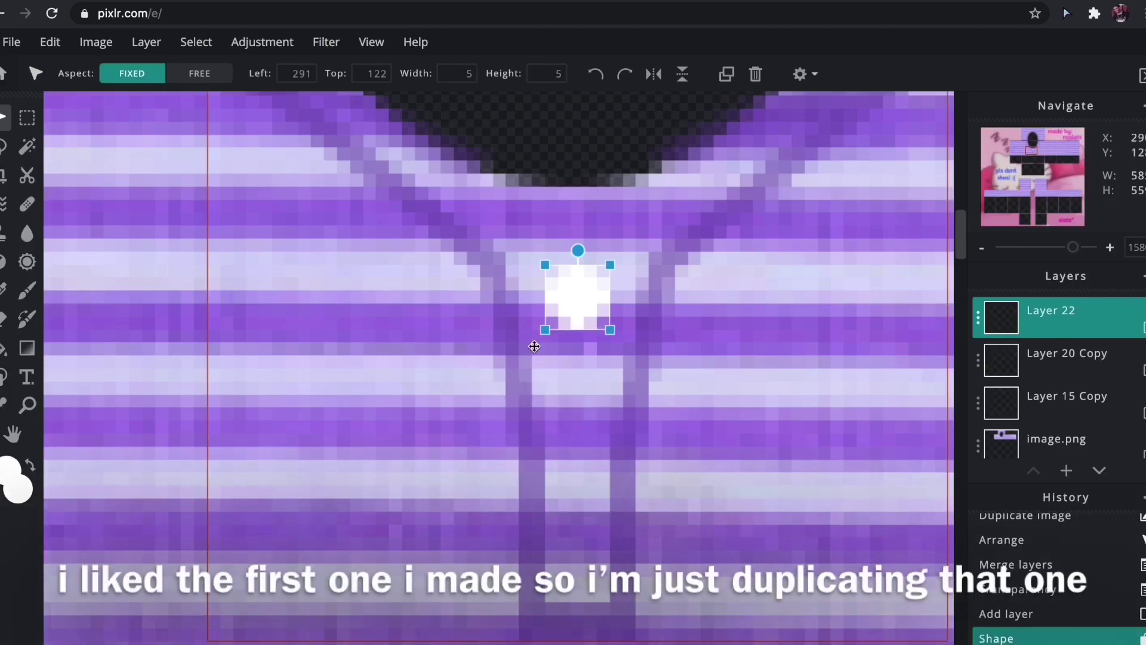
Step: Duplicate the white button twice and place the copies below it, evenly spaced between the placket lines
click(725, 75)
drag(589, 302, 586, 436)
click(726, 74)
drag(583, 481, 575, 549)
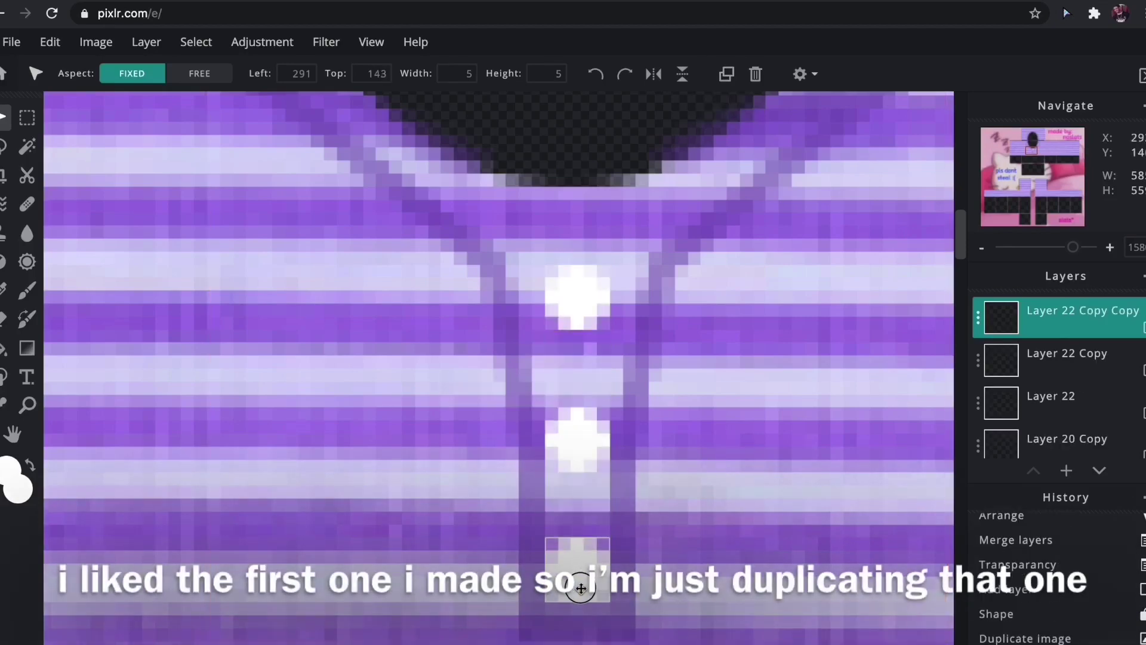
Step: Merge the three button layers into one and set the merged layer's transparency to 79
mouse_move(1072, 247)
mouse_down()
mouse_move(1044, 248)
mouse_move(1092, 261)
mouse_move(1074, 258)
mouse_up()
click(814, 488)
click(1049, 316)
key(ctrl+e)
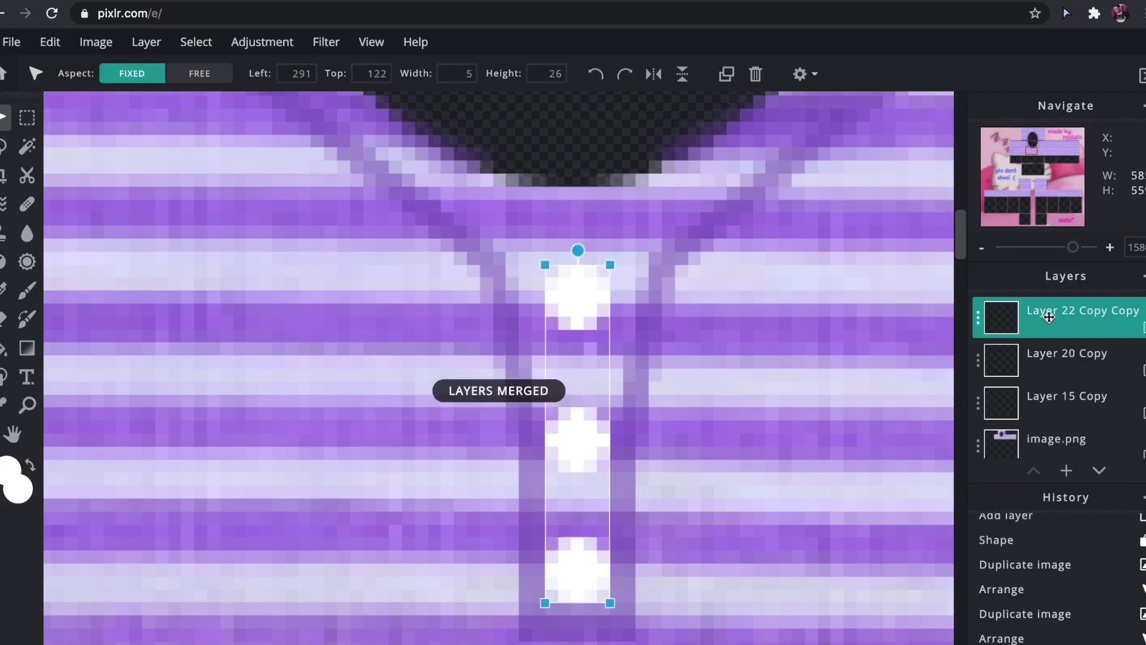
click(978, 317)
drag(937, 442, 925, 436)
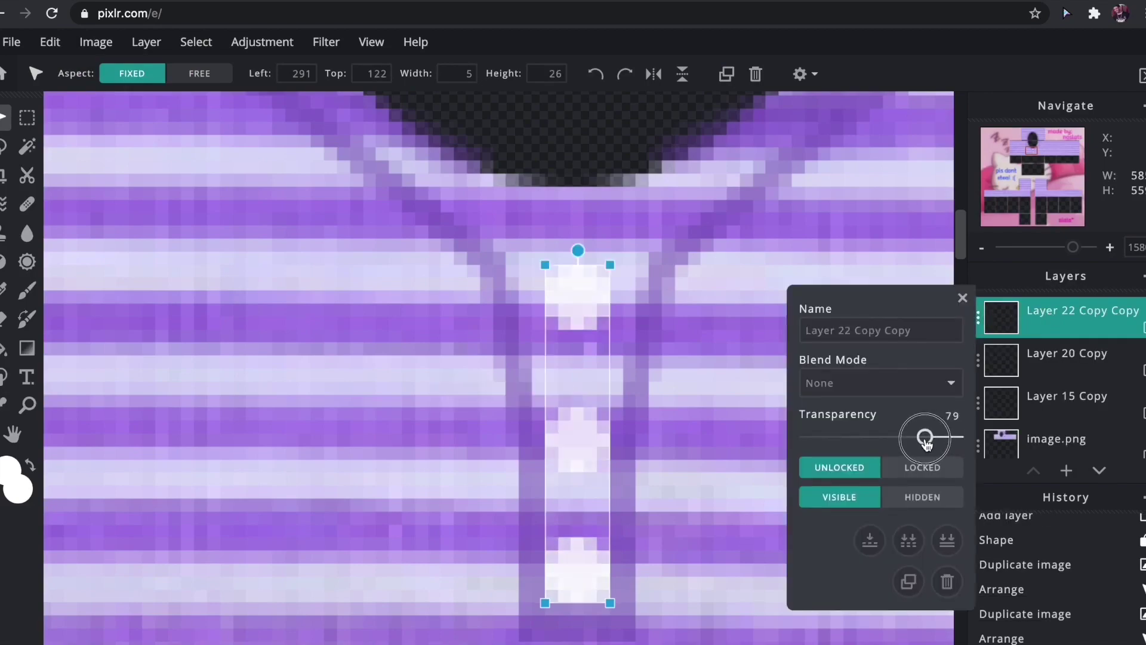
click(961, 299)
Step: Add an empty layer for the neck outline and set the foreground colour to purple
click(1063, 358)
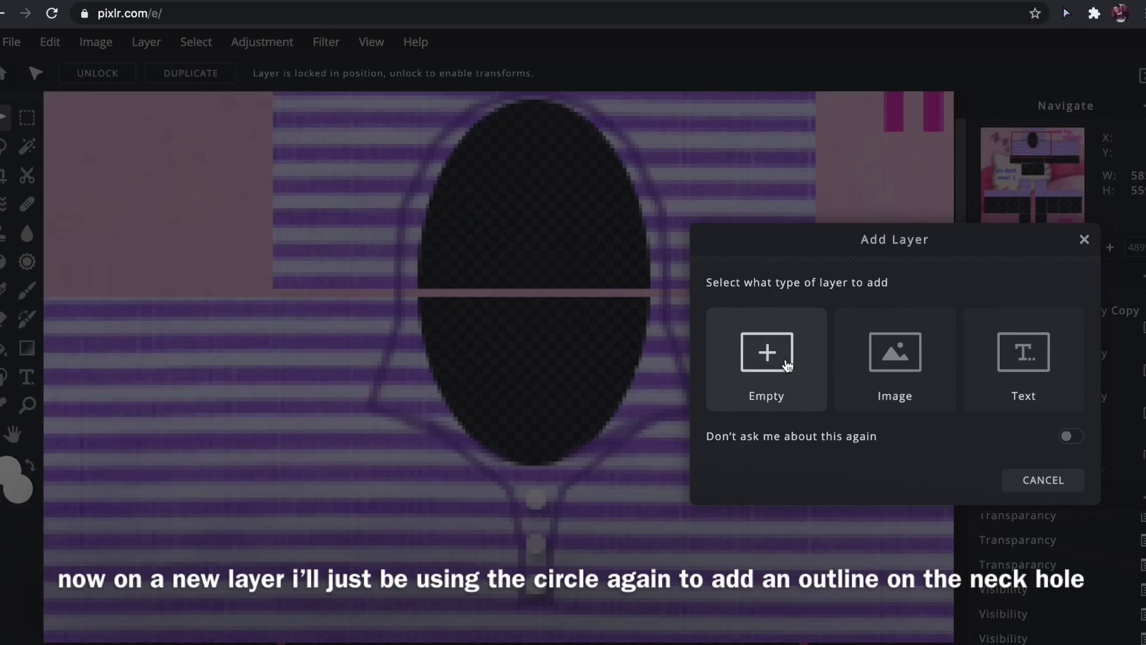
click(785, 362)
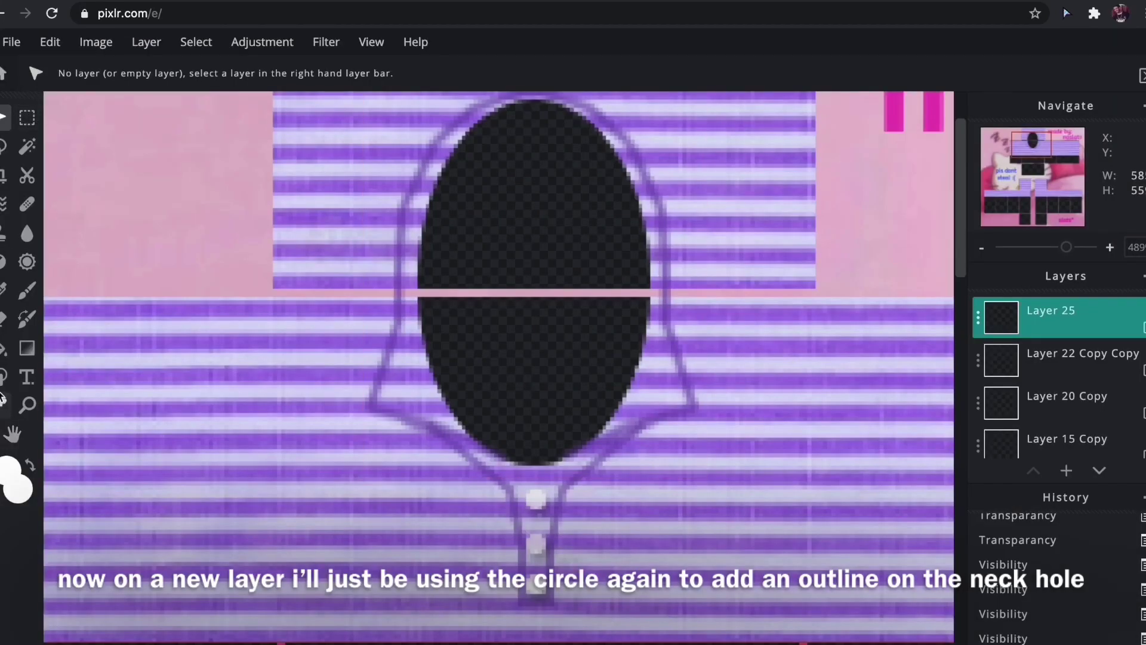
click(9, 466)
click(752, 507)
click(1048, 500)
Step: Draw an unfilled purple ellipse with a stroke of 2 and fit it around the edge of the neck hole
click(3, 377)
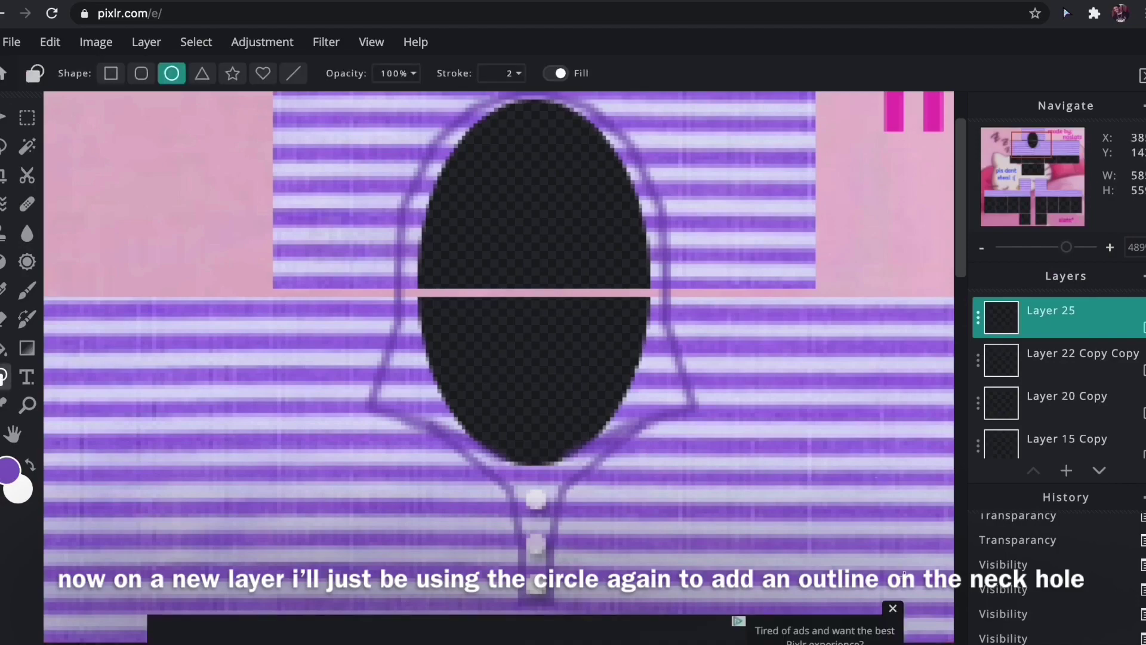
click(892, 608)
drag(964, 269, 963, 232)
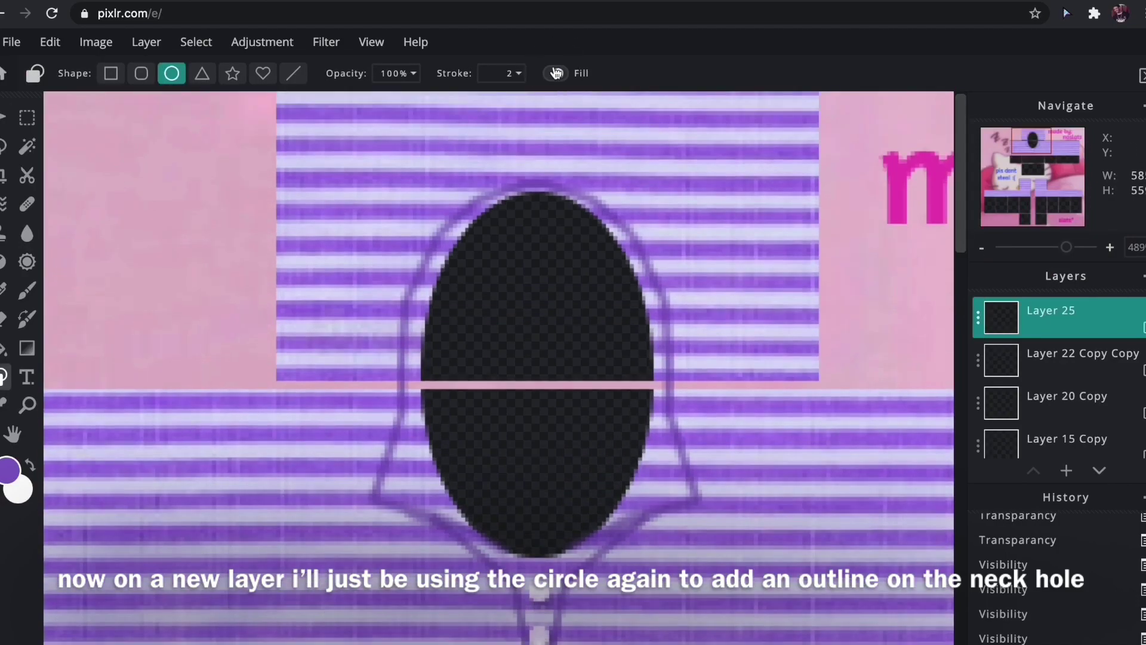
drag(478, 253, 621, 508)
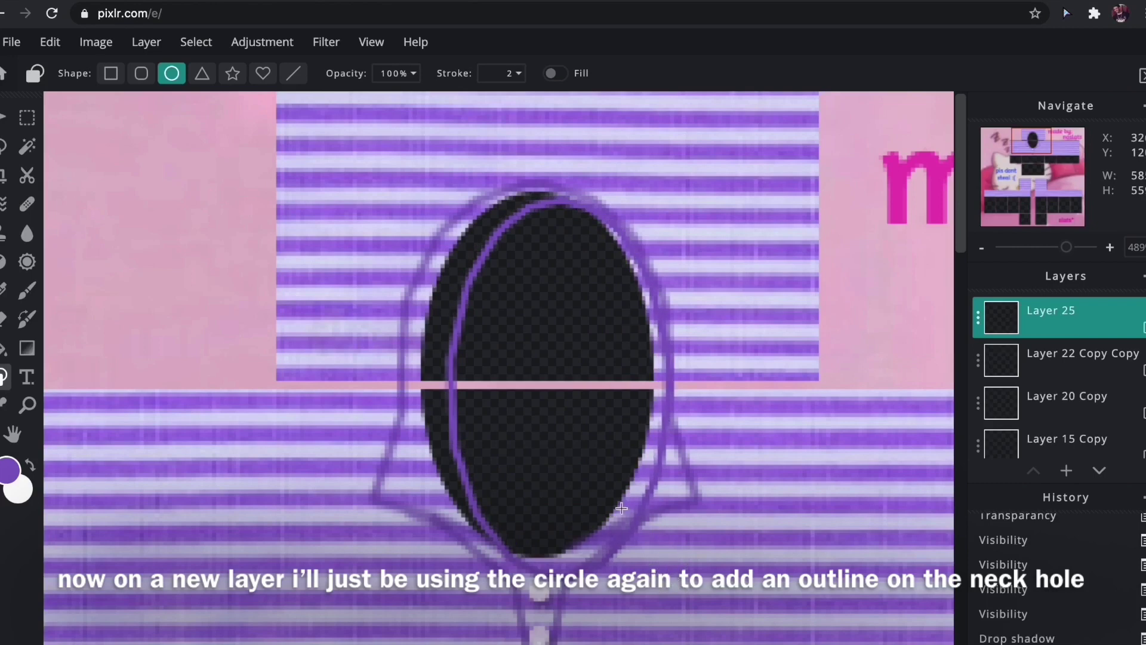
click(3, 117)
drag(576, 427, 555, 410)
click(201, 77)
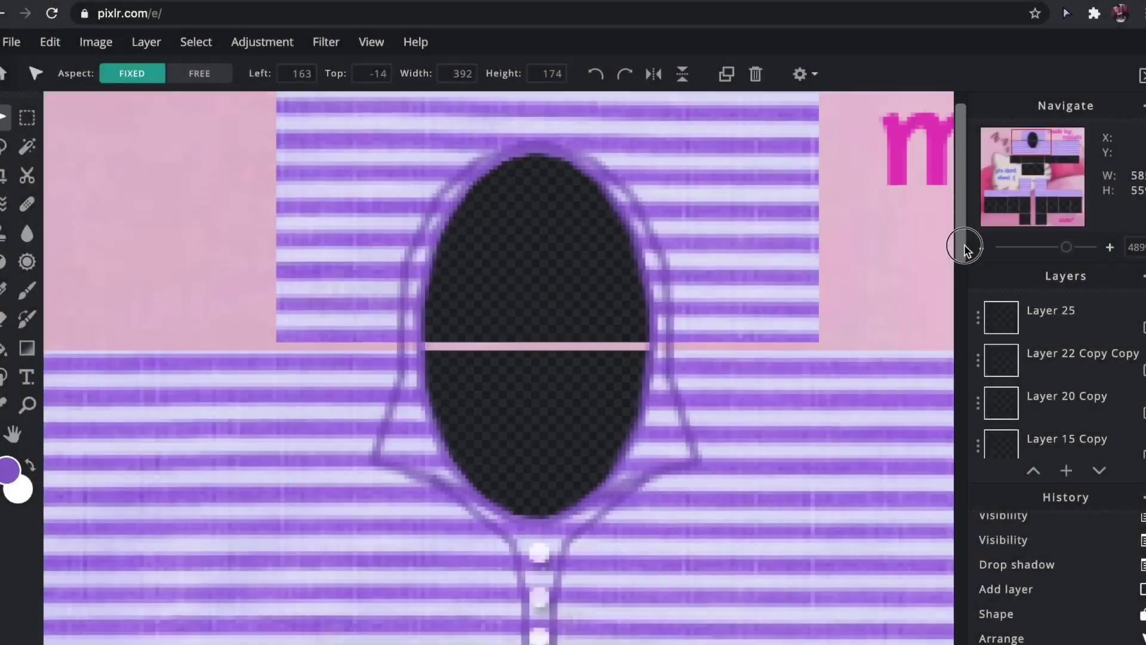
Step: Apply a black drop shadow at 48% opacity to the collar outline layer, adjusting its blur and its x and y offsets
drag(962, 245, 962, 276)
click(1070, 360)
click(696, 372)
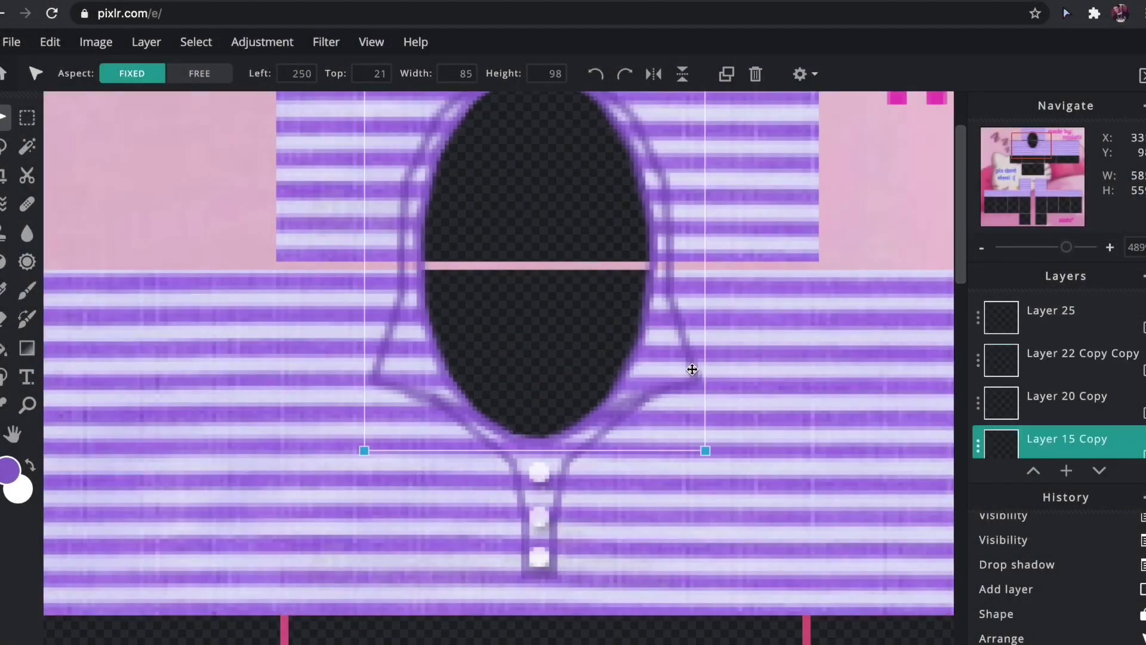
click(263, 42)
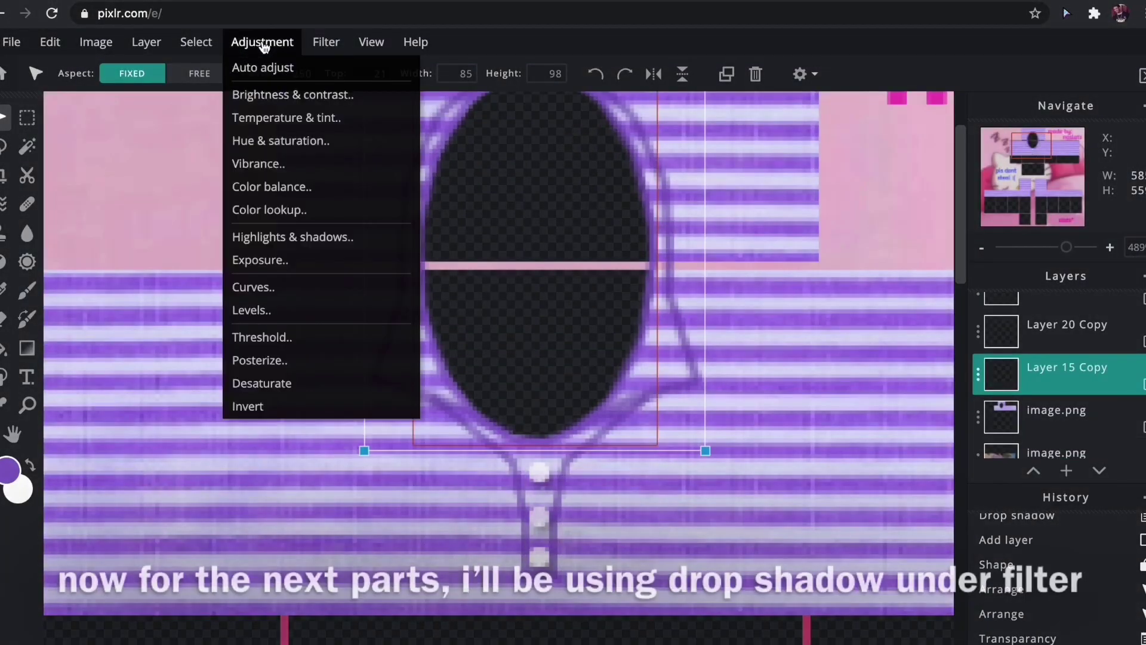
click(326, 41)
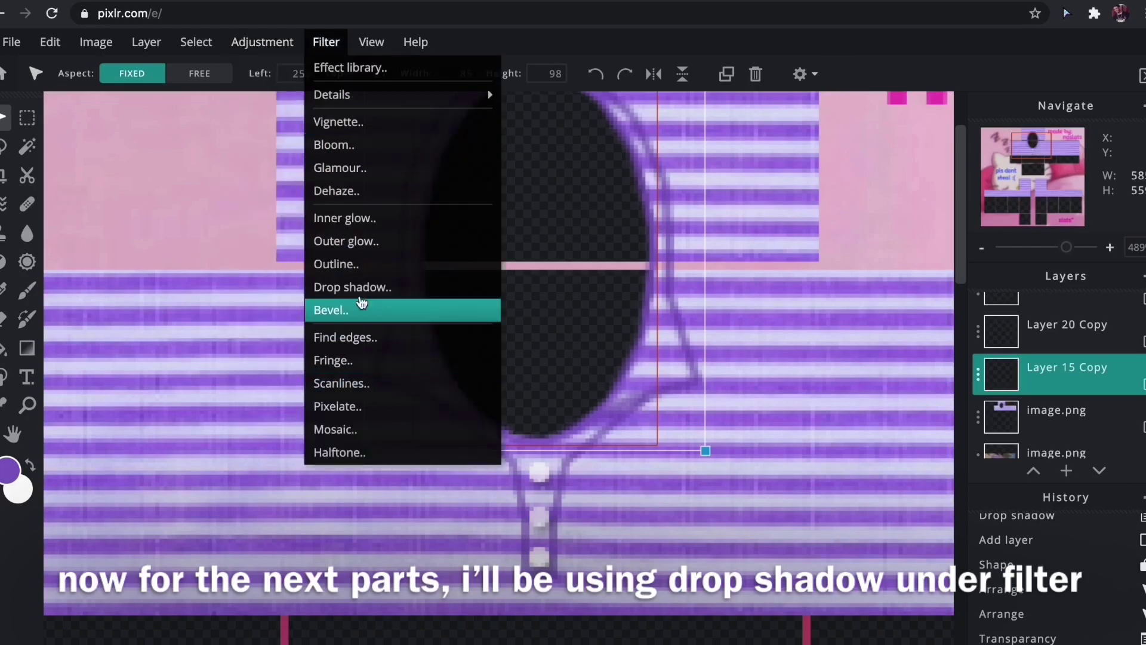
click(337, 286)
mouse_move(895, 318)
mouse_down()
mouse_move(925, 316)
mouse_move(908, 318)
mouse_up()
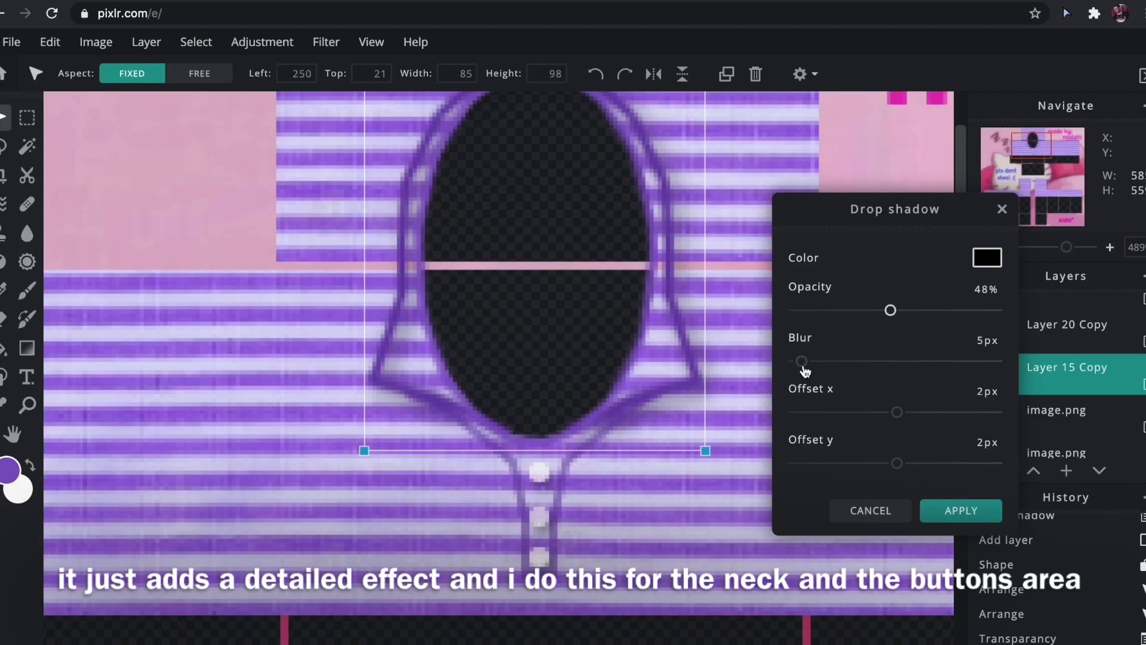
mouse_move(803, 364)
mouse_down()
mouse_move(814, 361)
mouse_move(769, 365)
mouse_move(849, 374)
mouse_move(806, 366)
mouse_up()
drag(896, 412, 895, 409)
drag(896, 463, 893, 463)
click(961, 511)
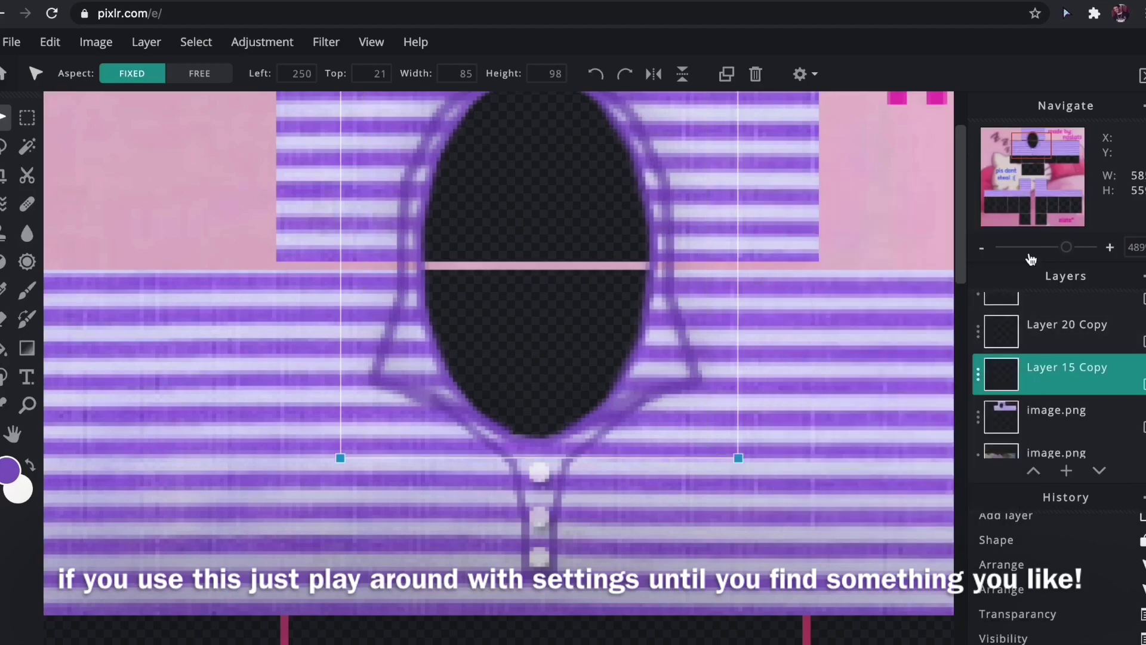
Step: Apply a drop shadow to the placket outline layer with 34% opacity, 4 px blur, 1 px x offset and 0 px y offset
scroll(815, 603, down, 5)
click(816, 571)
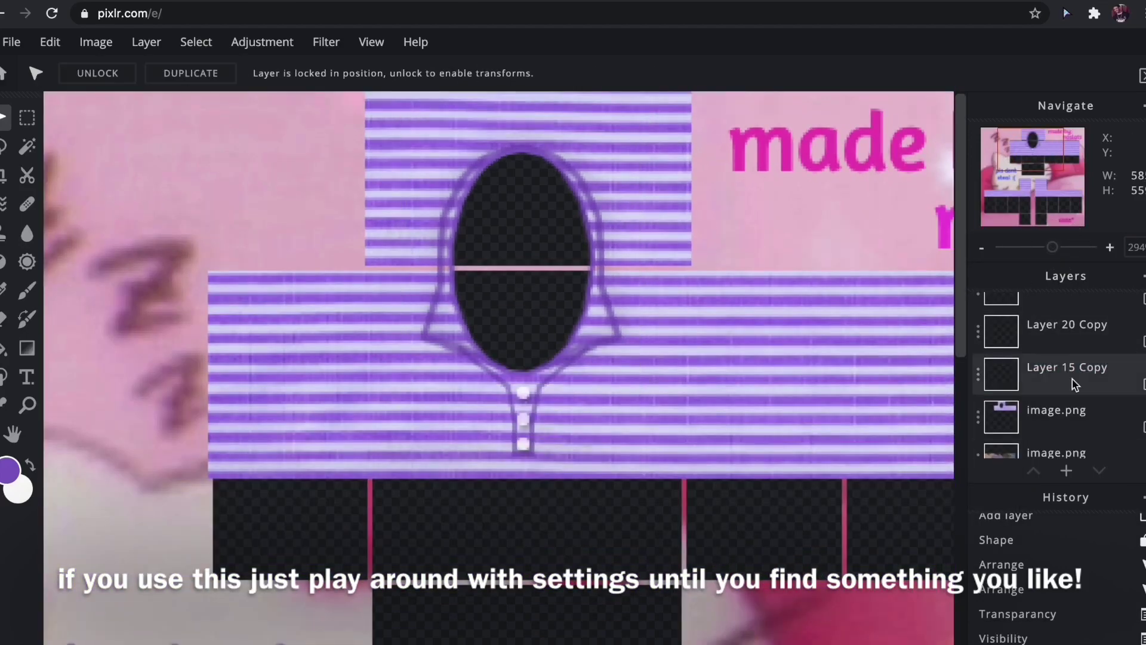
click(557, 376)
key(ctrl+z)
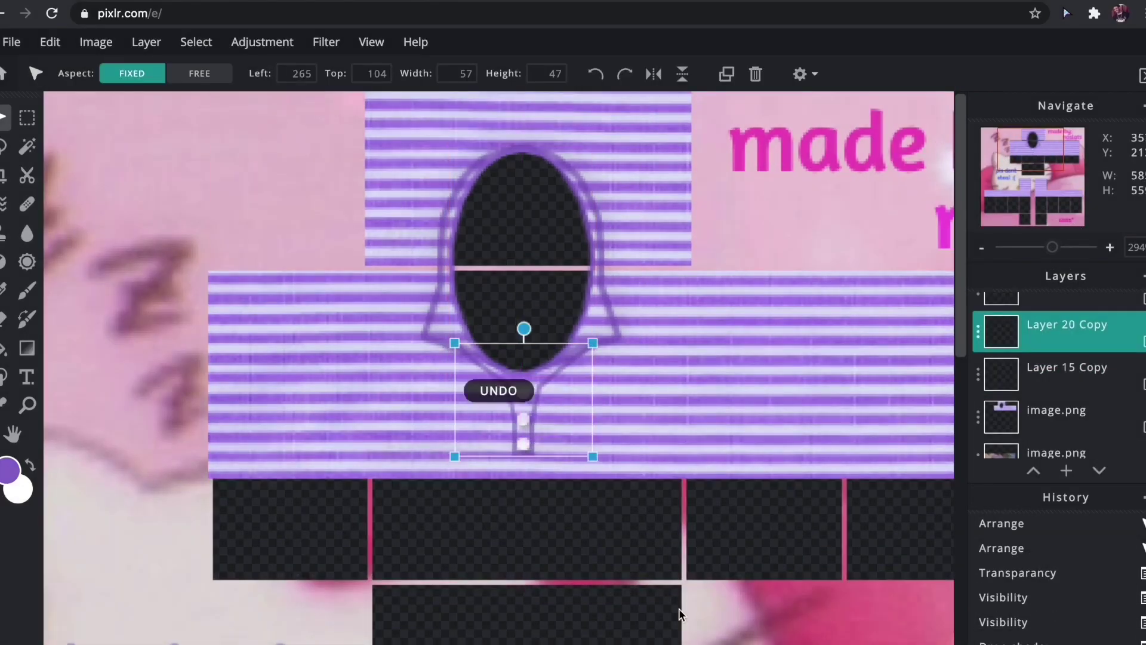
click(326, 42)
click(361, 287)
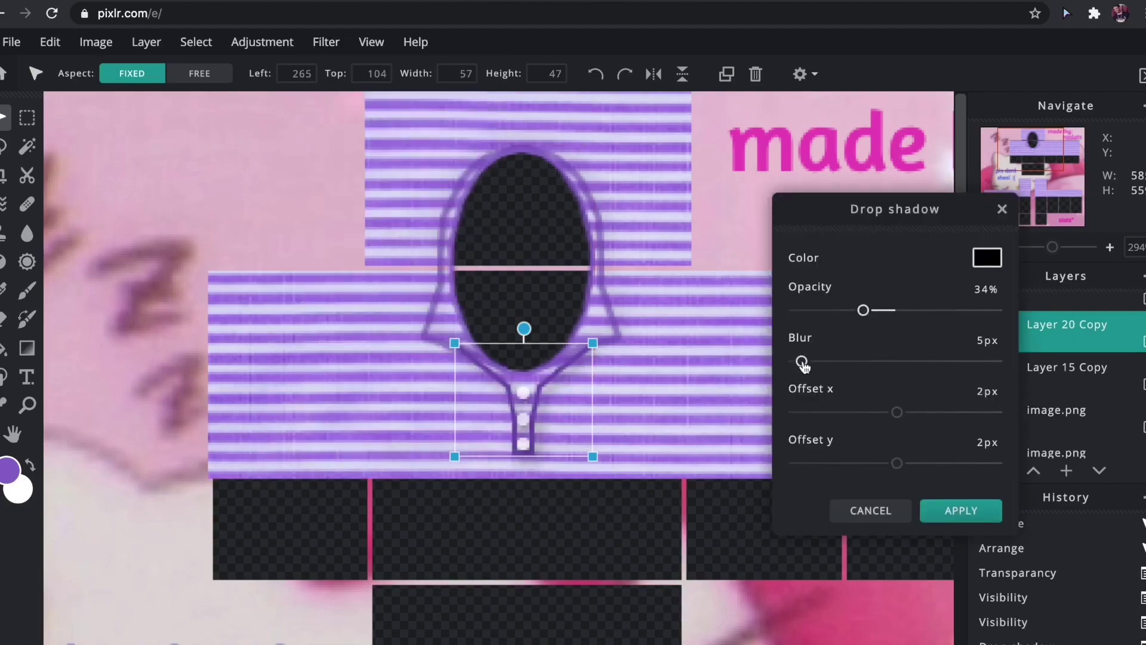
drag(802, 362, 823, 366)
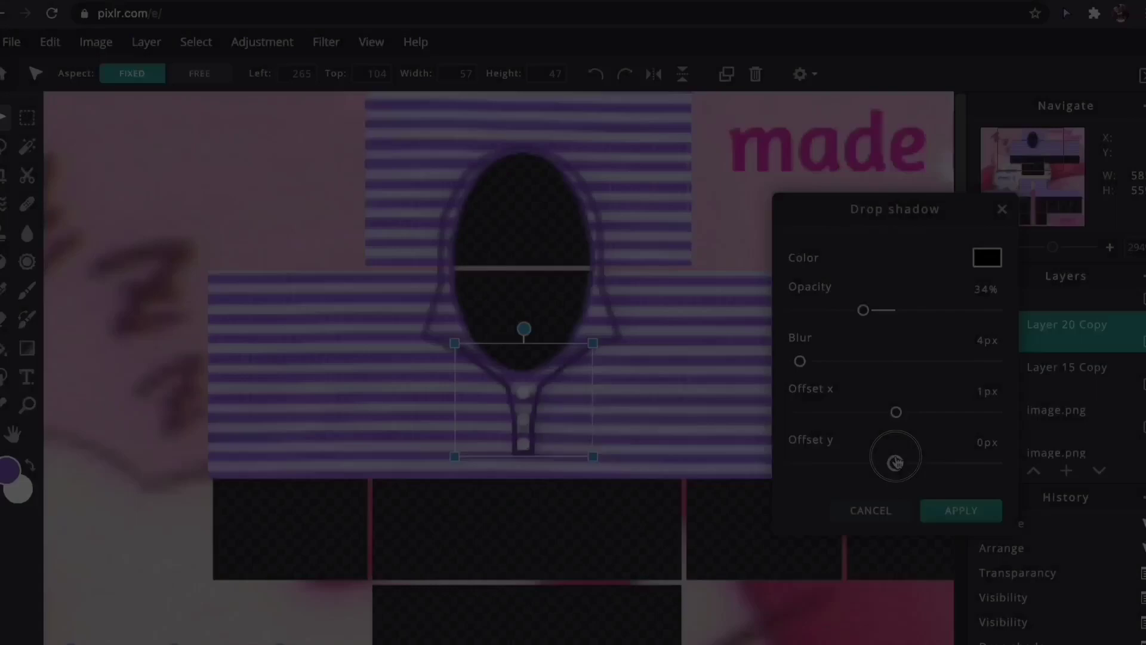
click(953, 513)
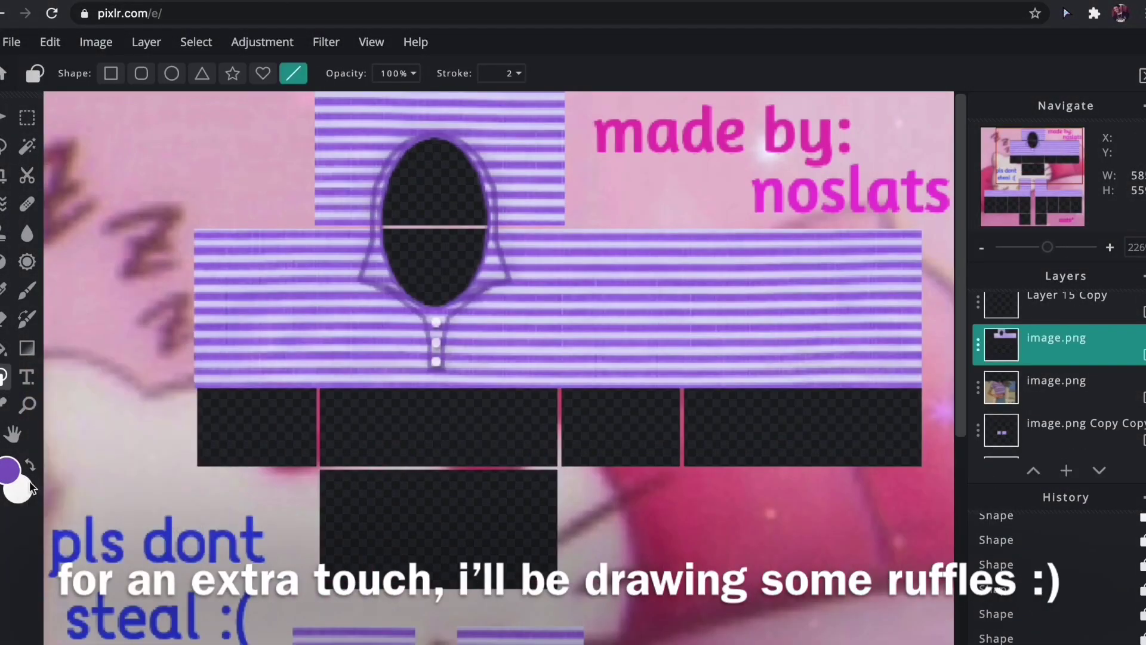
Step: Make white the foreground colour and draw a wavy ruffle with the Line shape, stroke 2, along the torso's whole lower hem
click(23, 491)
click(951, 494)
click(30, 465)
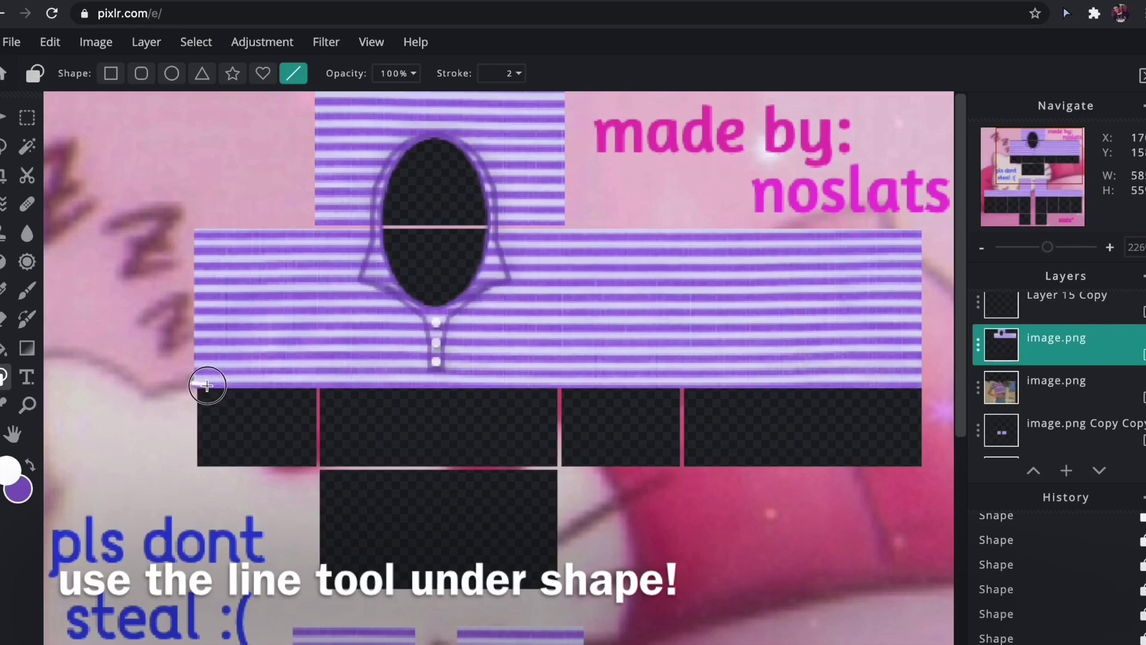
drag(207, 385, 478, 379)
key(ctrl+plus)
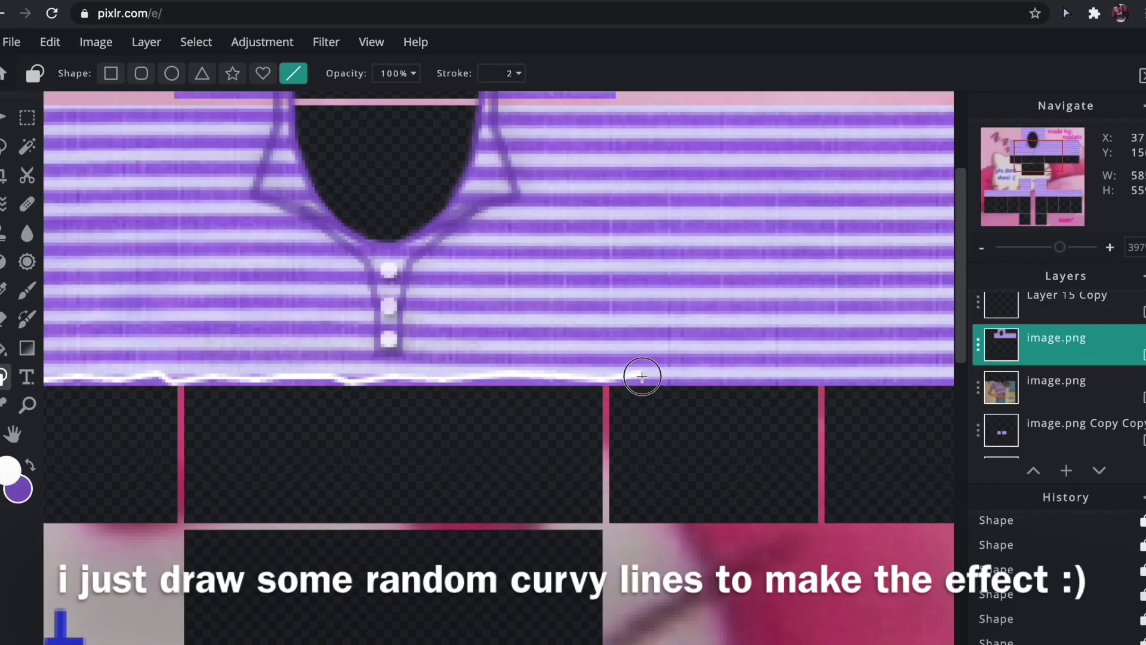
drag(768, 376, 403, 380)
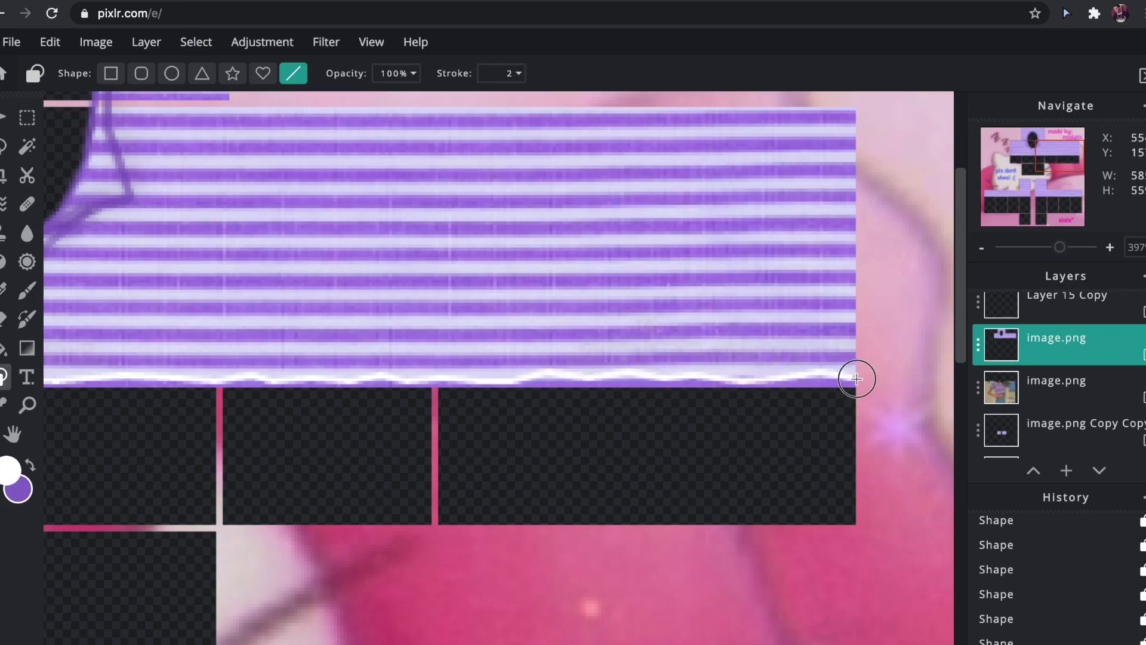
Step: Set the eraser brush to 20 px and erase the purple strip beneath the ruffle at the hem's left end
mouse_move(1059, 247)
mouse_down()
mouse_move(1038, 248)
mouse_move(1048, 248)
mouse_up()
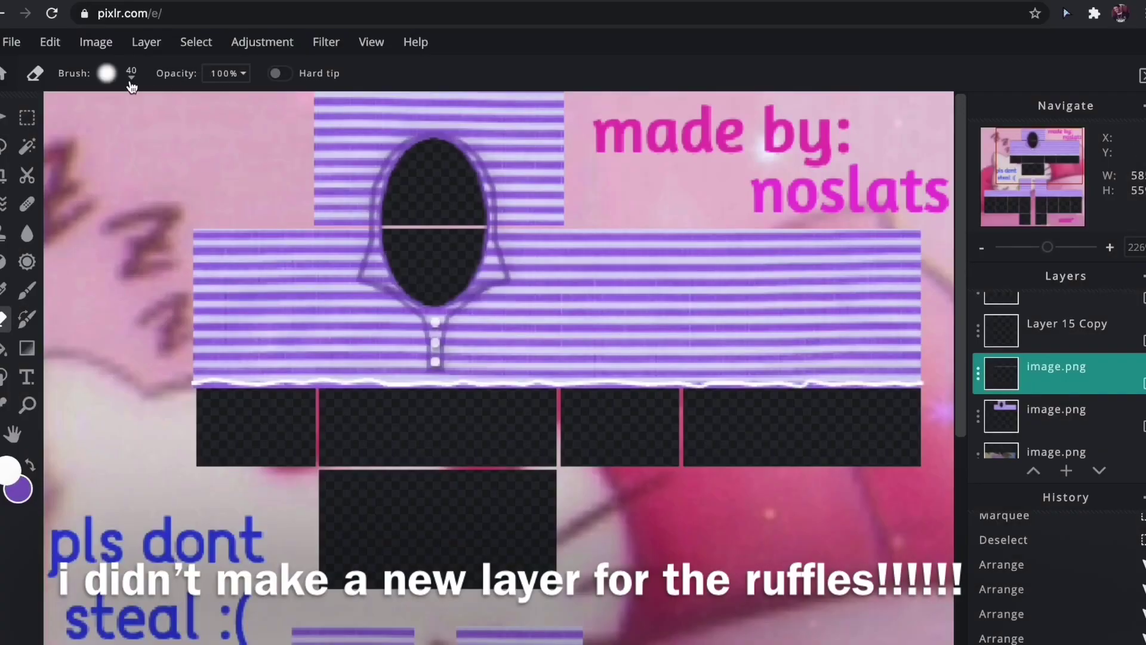
click(131, 76)
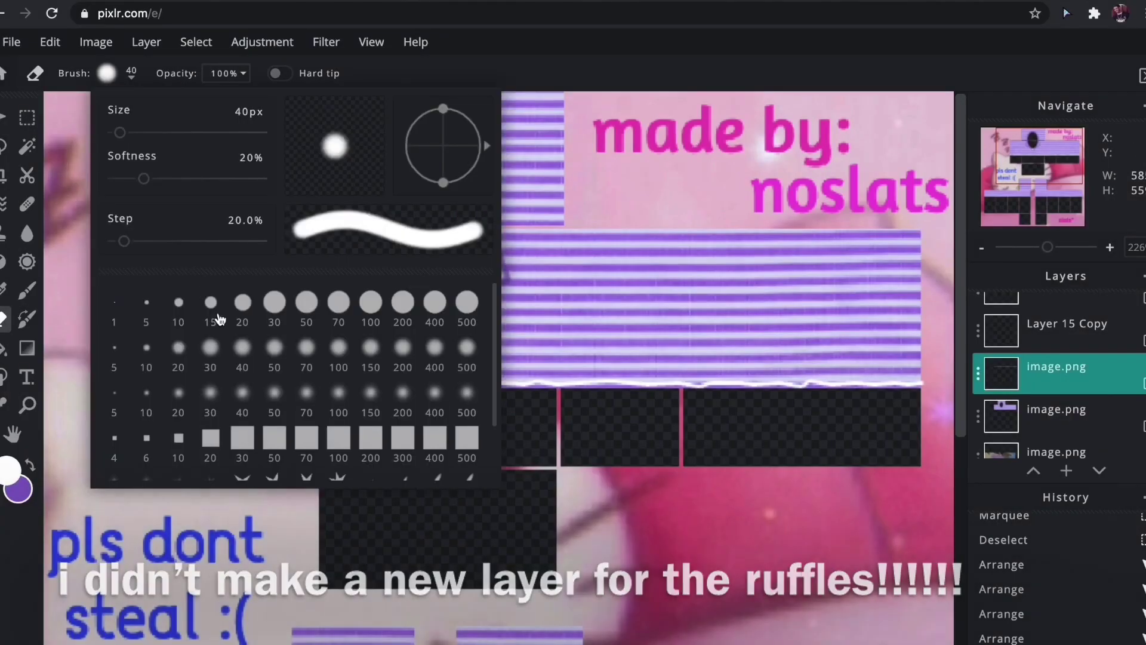
click(241, 307)
mouse_move(1071, 246)
mouse_down()
mouse_move(1041, 249)
mouse_move(1063, 254)
mouse_up()
scroll(411, 412, left, 10)
scroll(411, 413, right, 4)
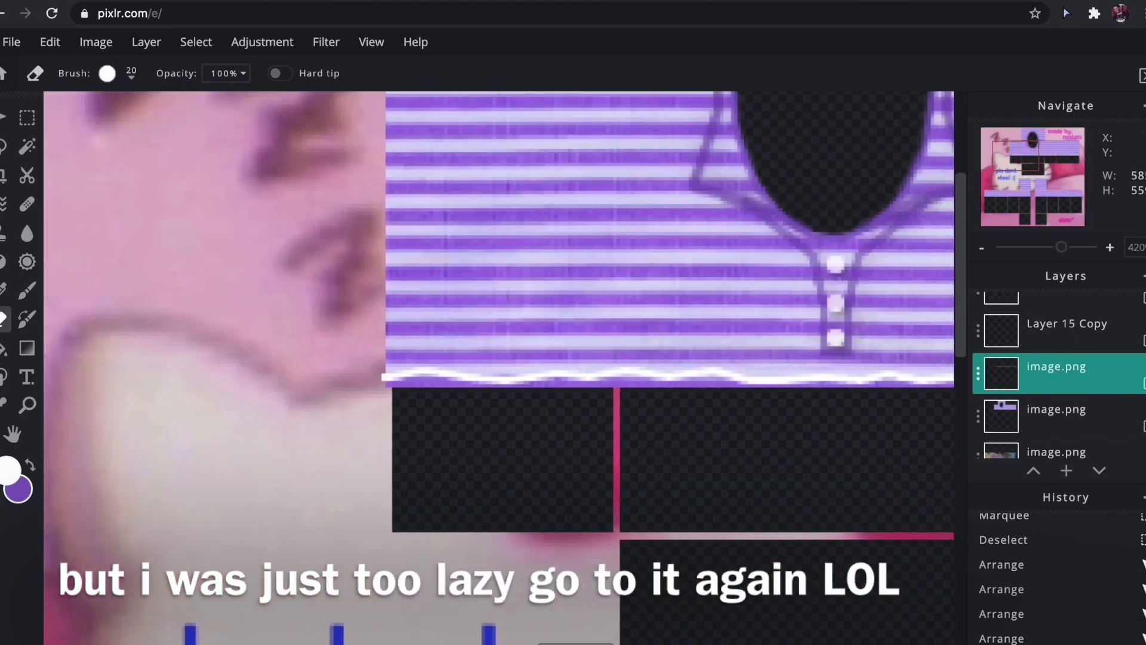
drag(410, 412, 459, 415)
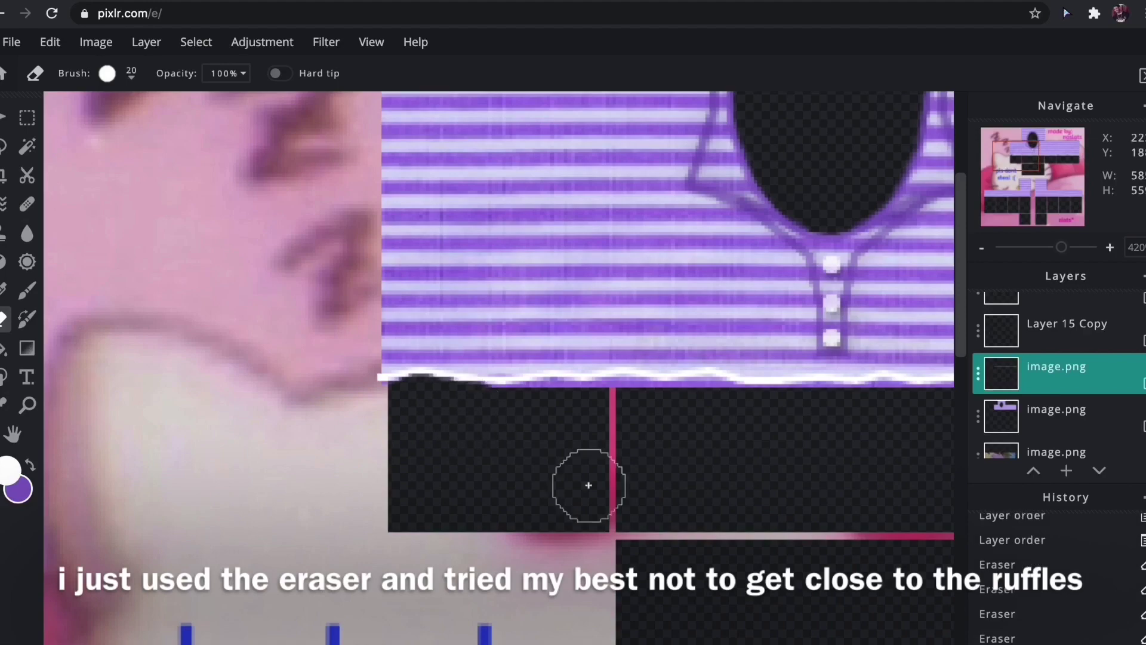
Step: Reduce the eraser brush to 15 px and further to 10 px, and erase the remaining purple below the ruffle along the hem
click(131, 72)
click(219, 325)
drag(1062, 248, 1069, 247)
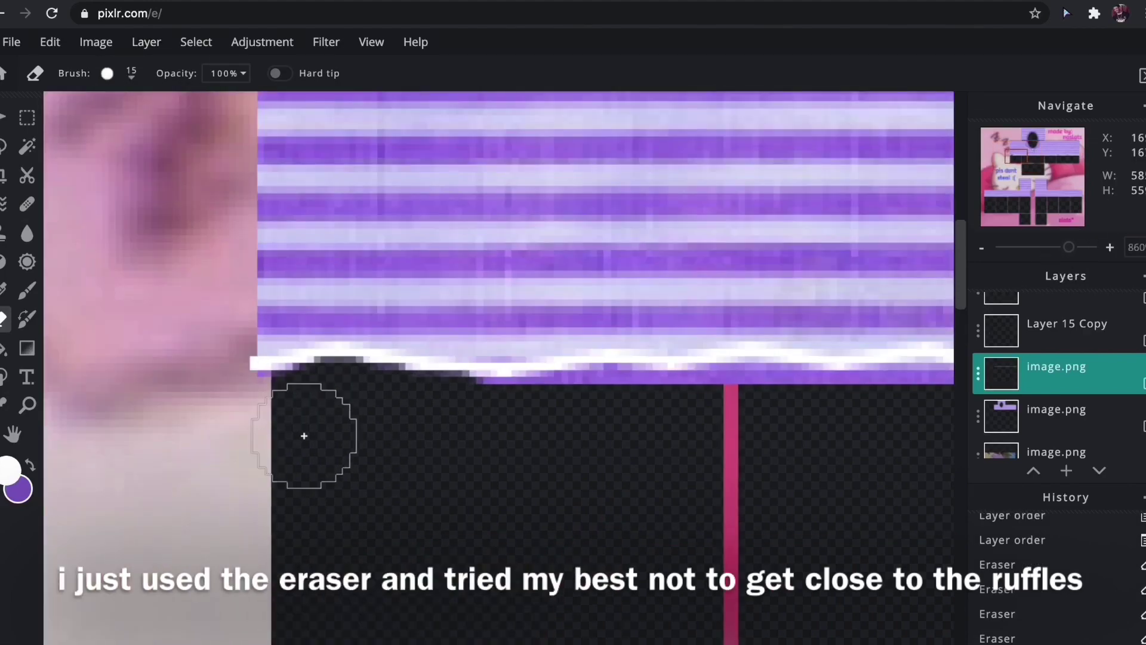
scroll(489, 525, right, 7)
click(131, 73)
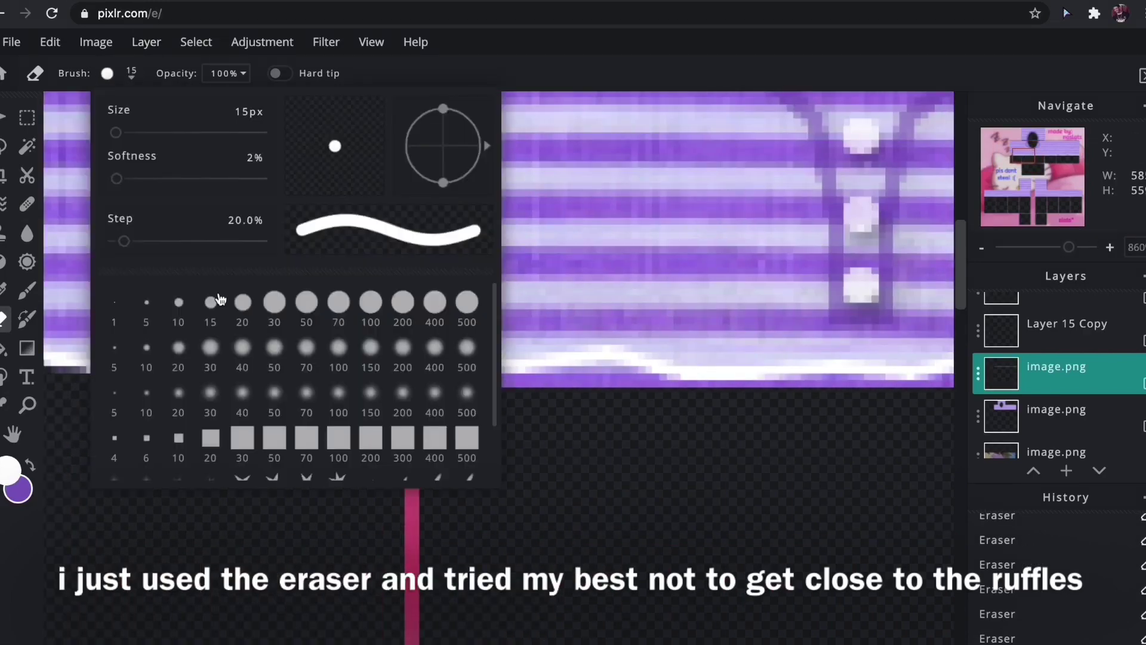
click(185, 417)
mouse_move(186, 416)
mouse_down()
mouse_move(276, 404)
mouse_move(256, 412)
mouse_move(421, 410)
mouse_move(409, 402)
mouse_move(591, 417)
mouse_up()
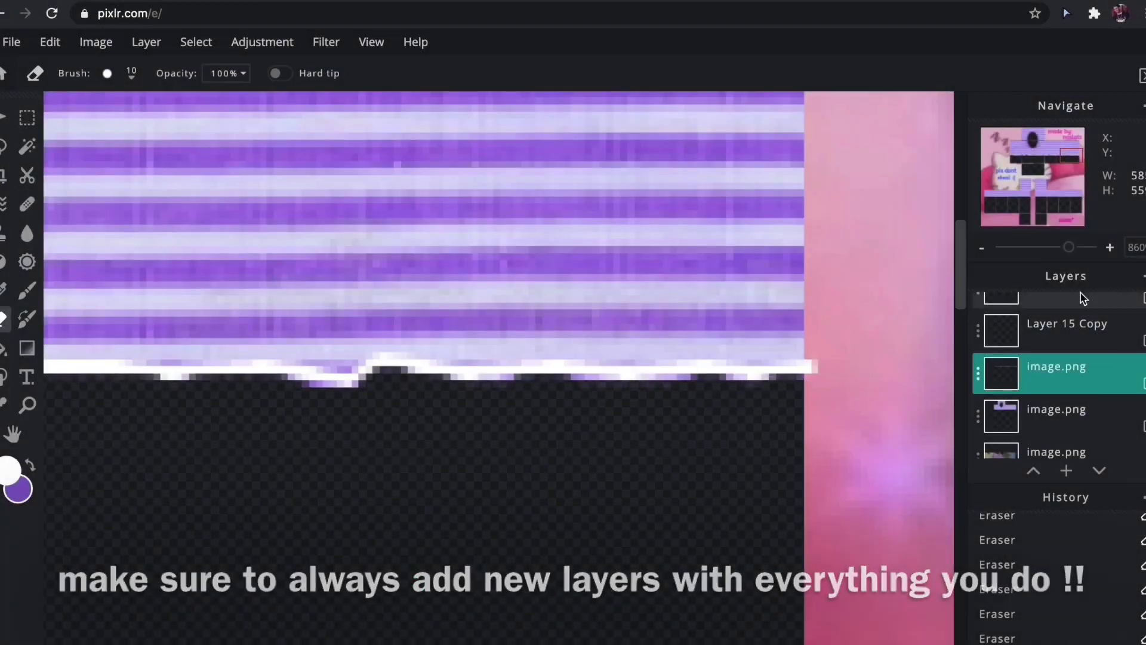
Step: Duplicate the torso's ruffle layer and move the copy onto the sleeves' lower edge, starting at the left sleeve's outer end
drag(1068, 246, 1047, 257)
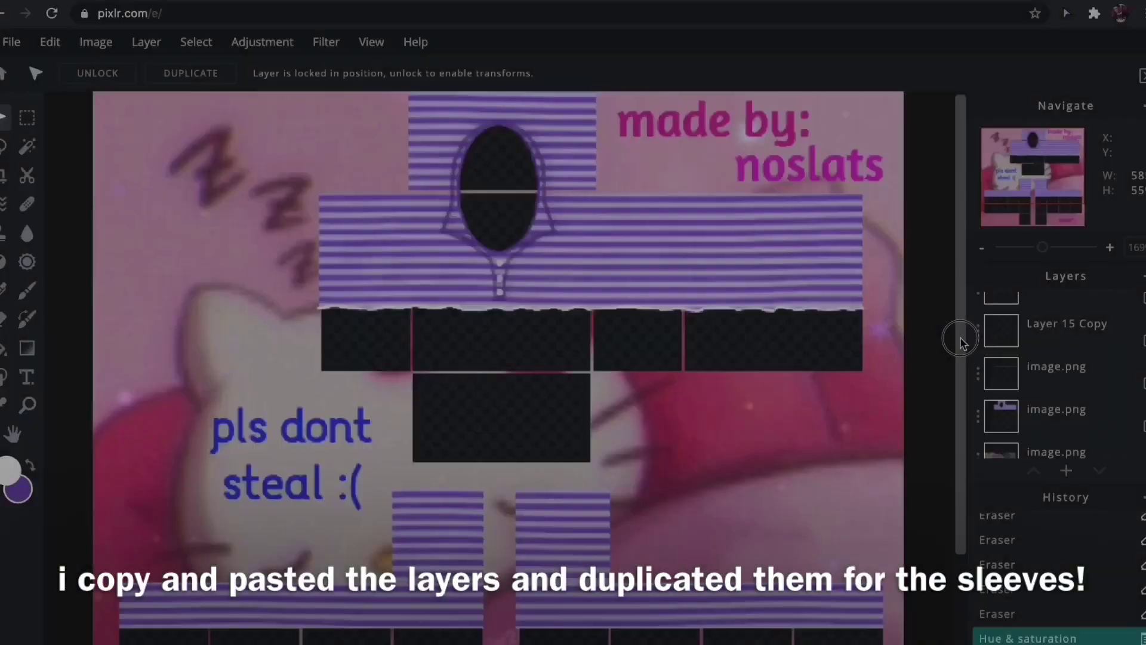
drag(961, 333, 961, 397)
click(1028, 371)
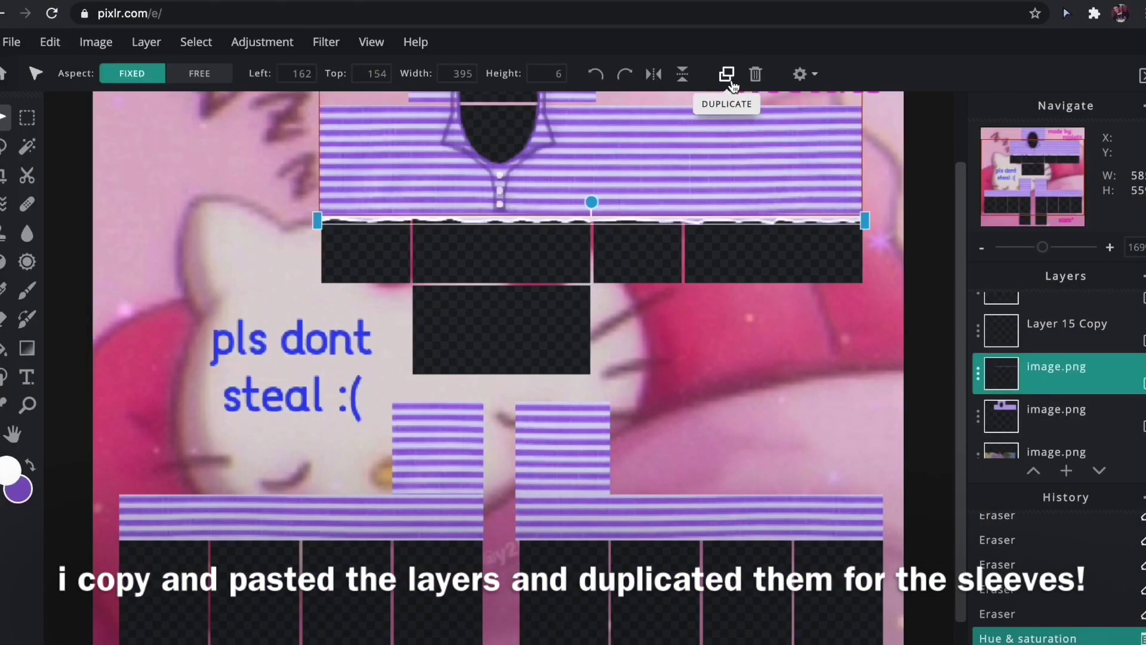
click(726, 74)
drag(594, 227, 557, 267)
drag(434, 525, 396, 546)
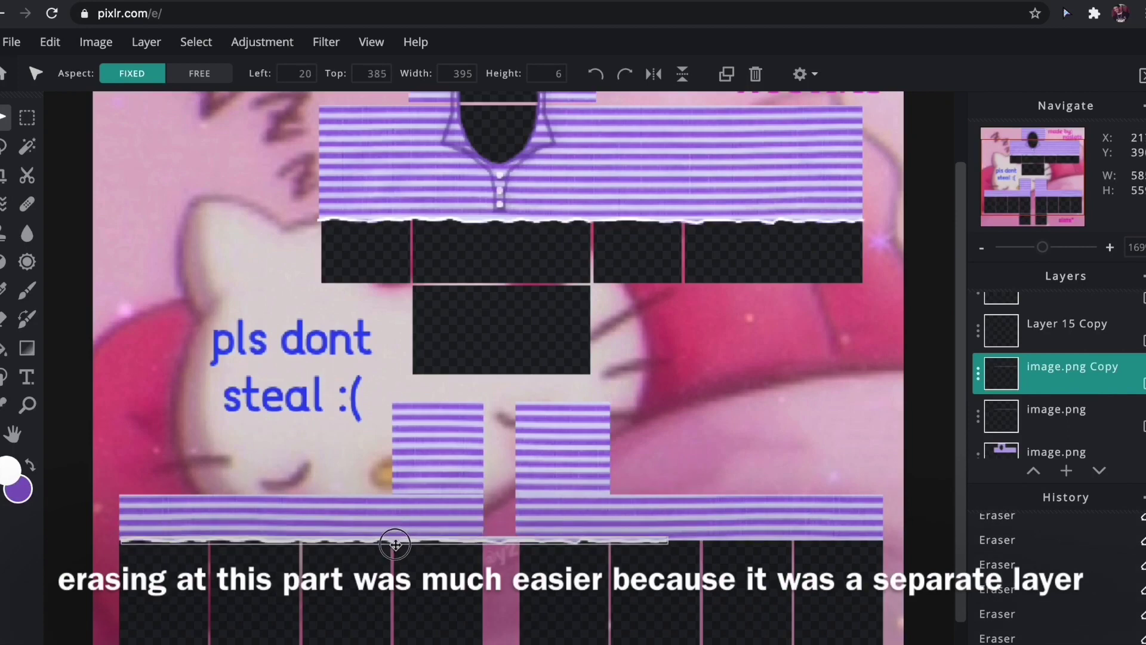
Step: Move the ruffle copy up onto the left sleeve's lower edge and clear the part extending beyond that sleeve
click(416, 612)
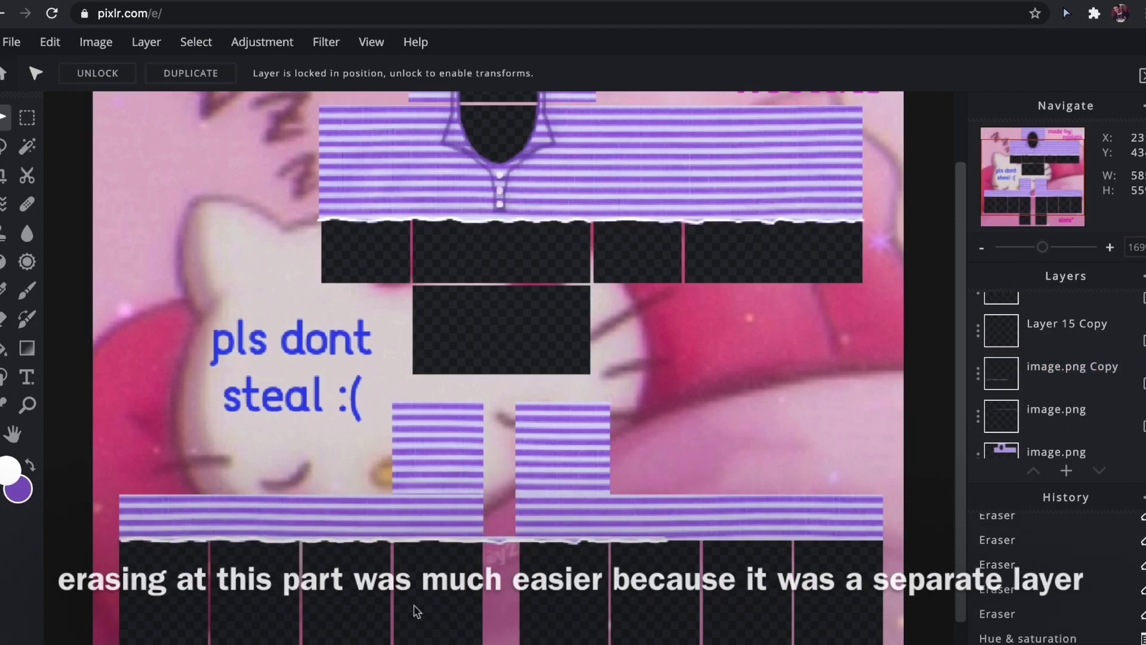
drag(397, 544, 396, 535)
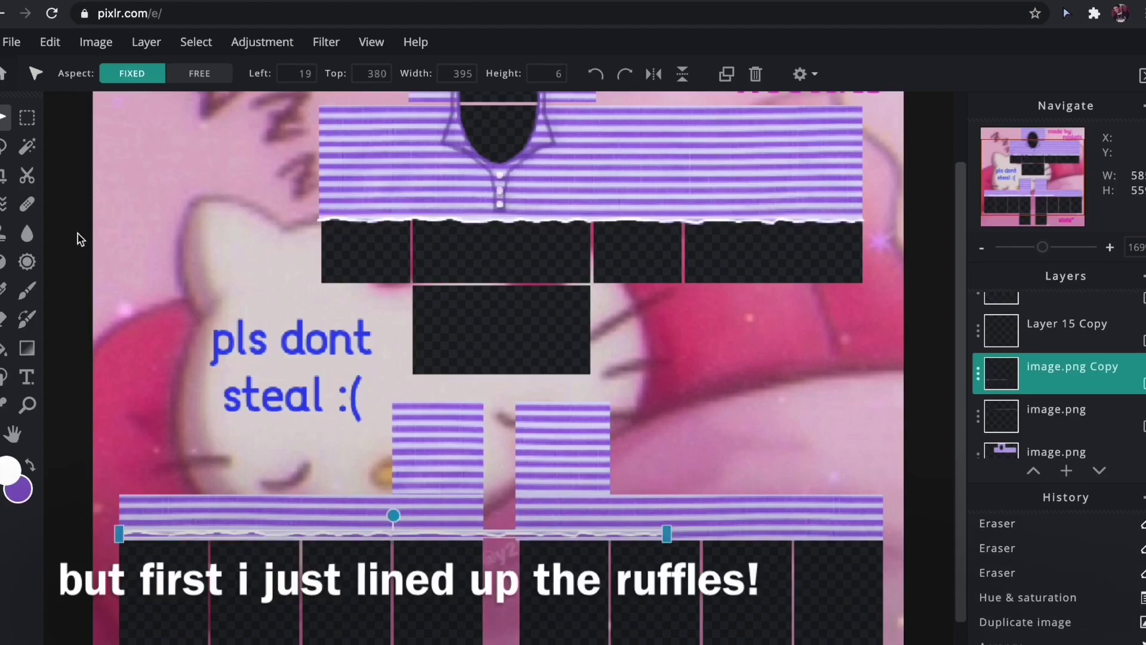
click(26, 118)
drag(483, 511, 675, 569)
click(415, 533)
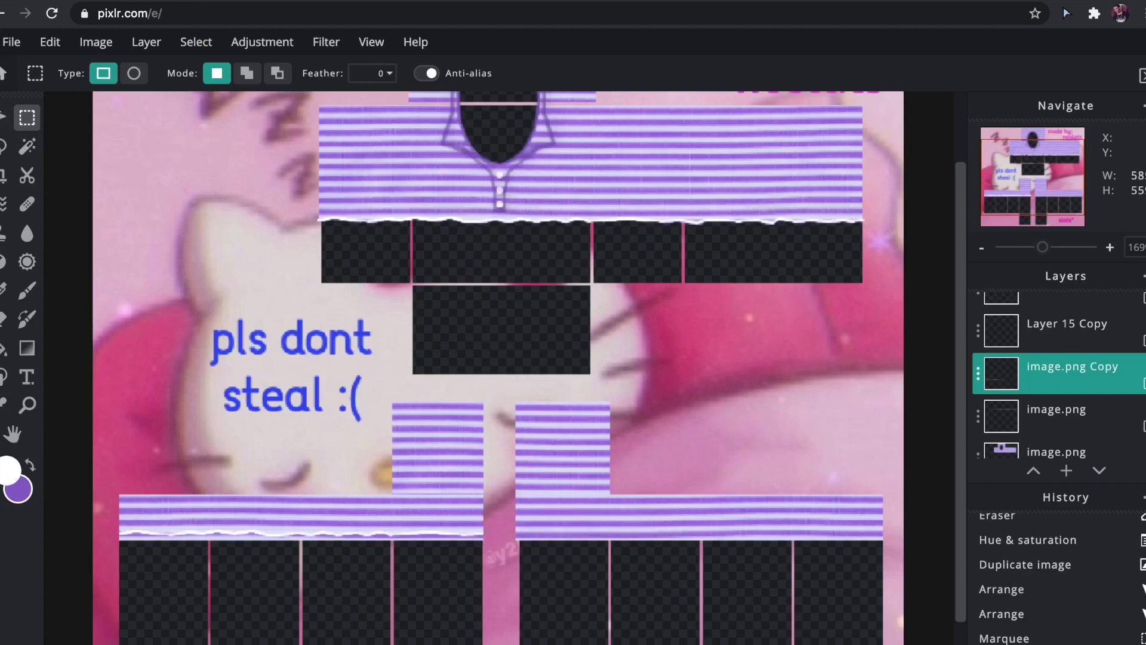
Step: Duplicate the left sleeve's ruffle and place the copy along the right sleeve's lower edge
click(2, 117)
click(726, 73)
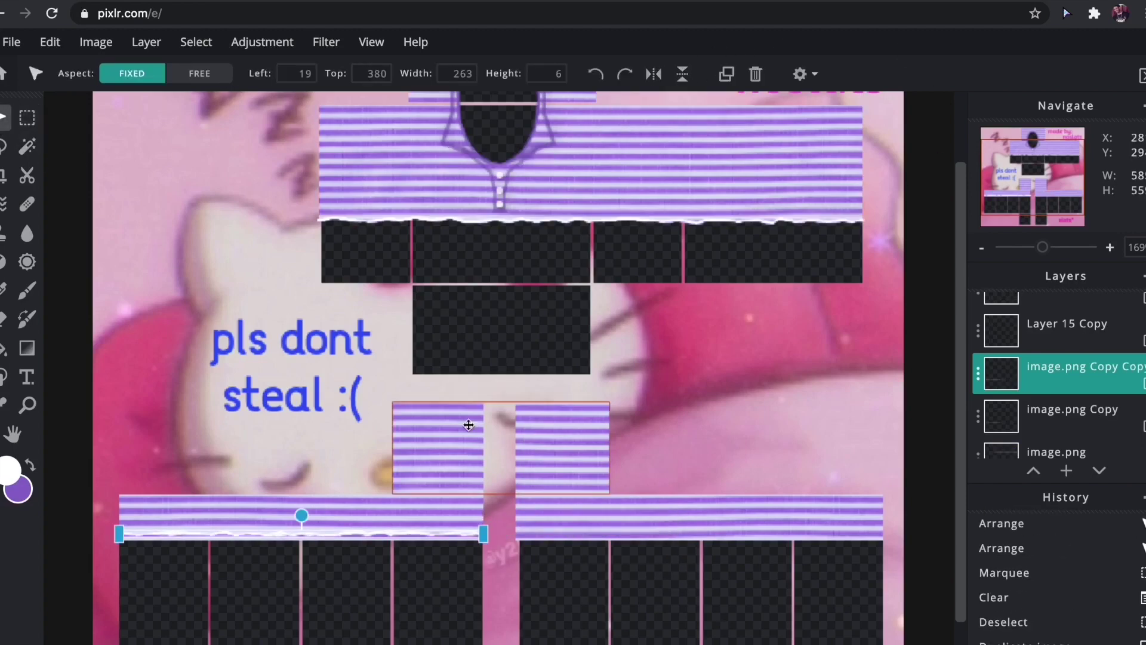
drag(352, 533, 750, 531)
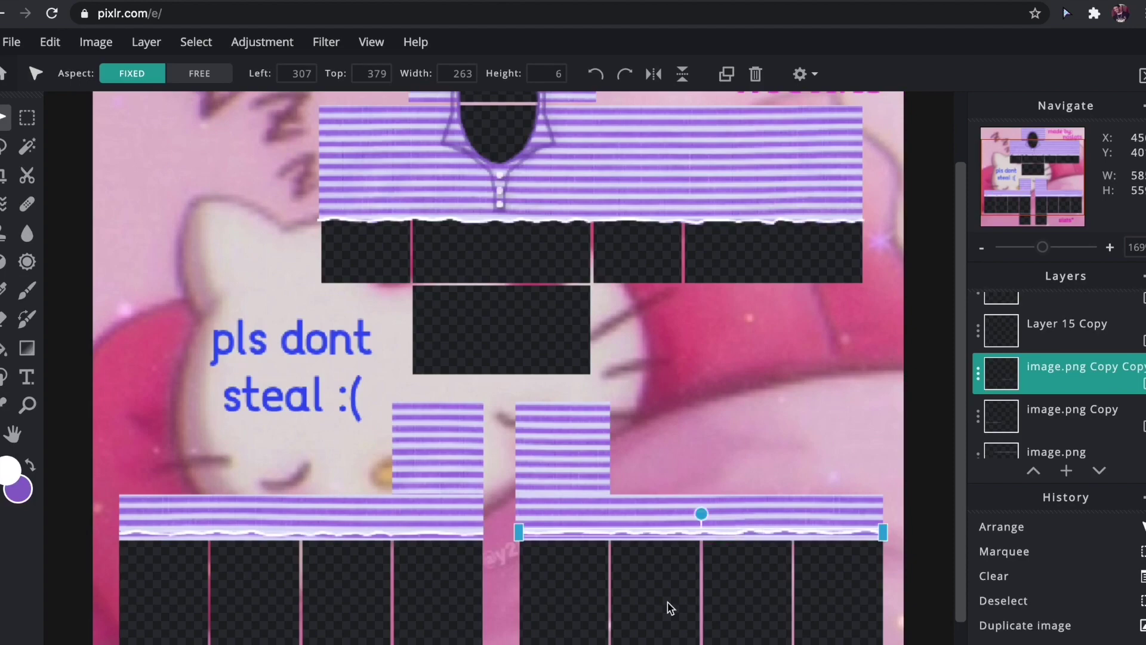
click(639, 621)
Step: Nudge the left sleeve's ruffle up to a top position of 379
drag(1043, 247, 1065, 251)
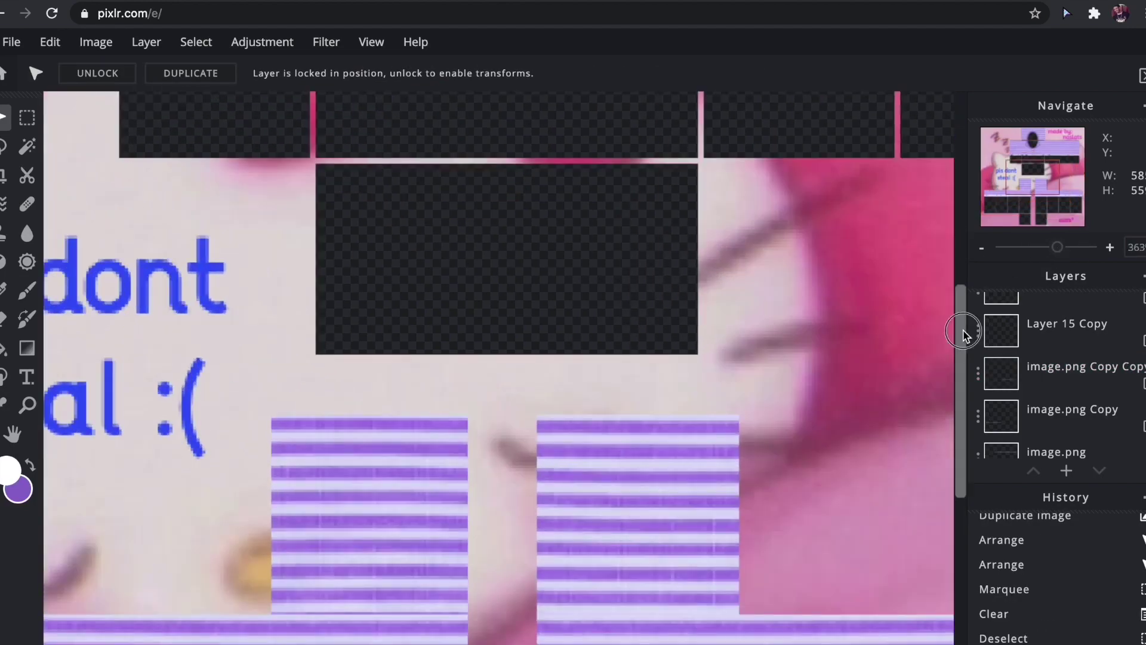
drag(962, 329, 963, 418)
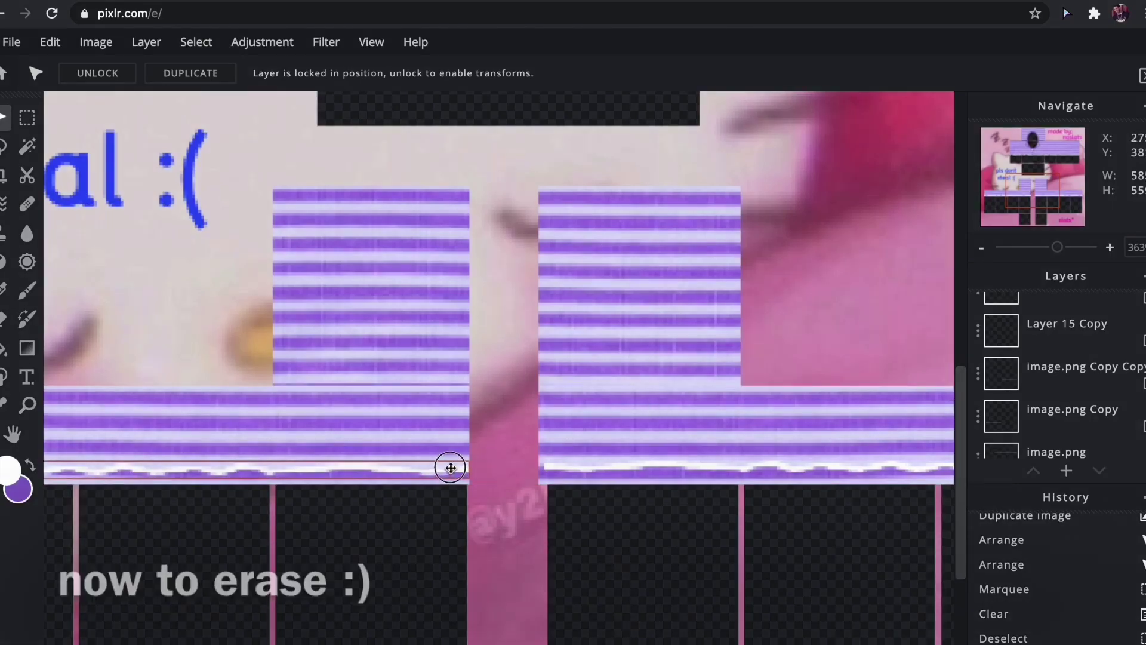
click(434, 472)
drag(434, 472, 434, 471)
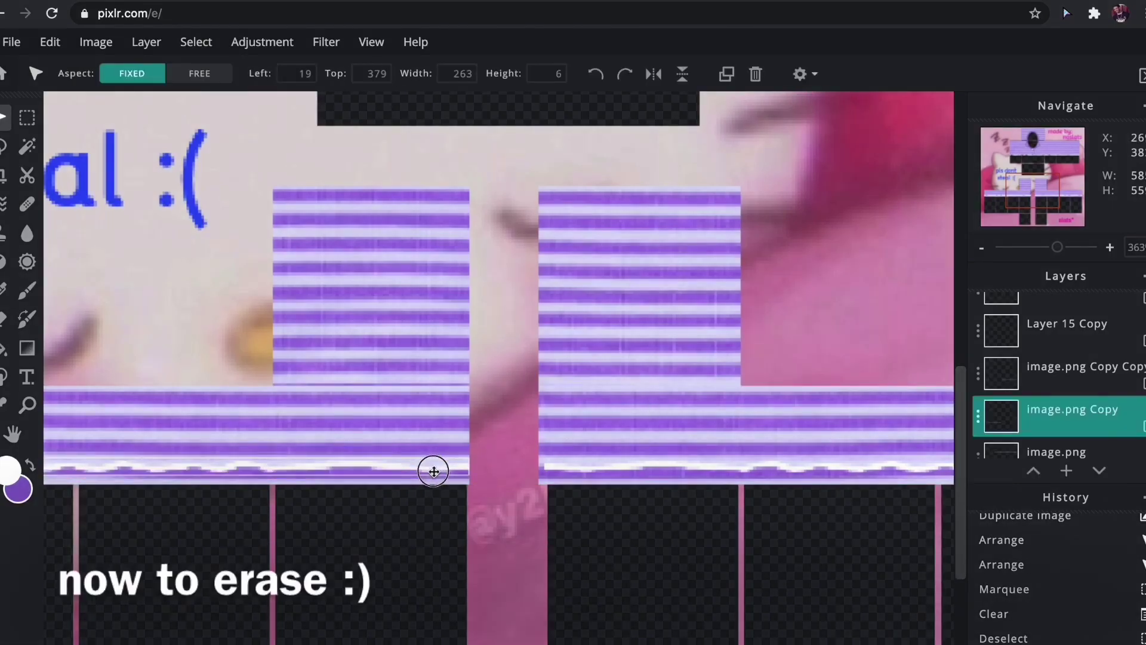
click(504, 555)
Step: On the striped sleeve band layer, erase the purple strip below the left sleeve's ruffle with the 10 px eraser
drag(1057, 247, 1053, 247)
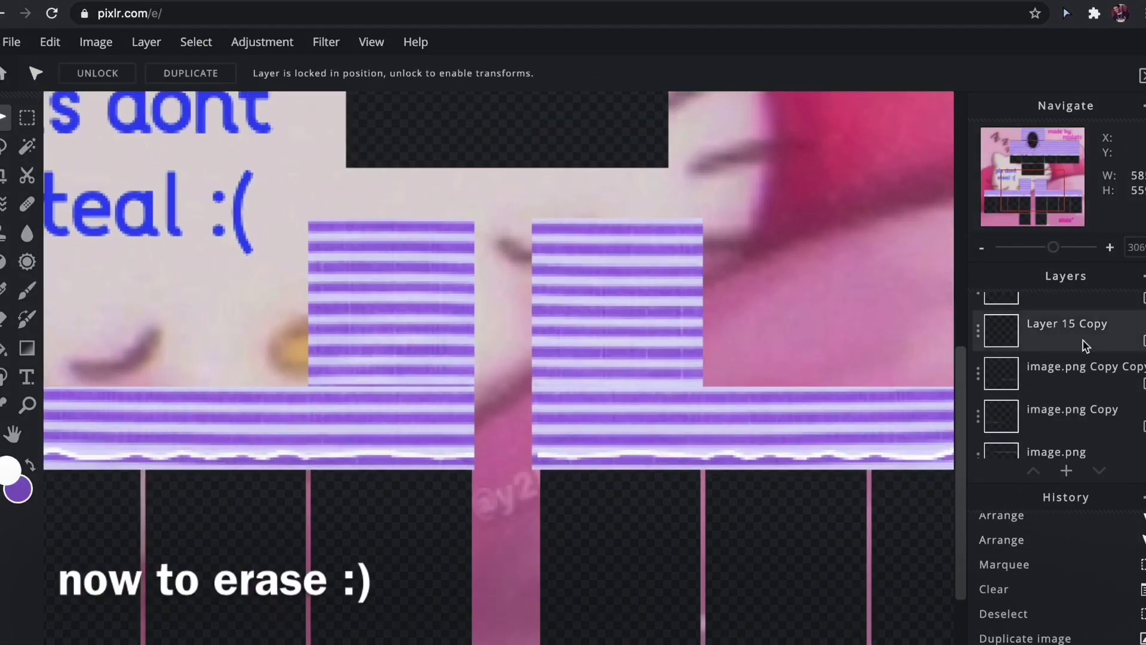
scroll(1068, 370, down, 5)
click(1055, 389)
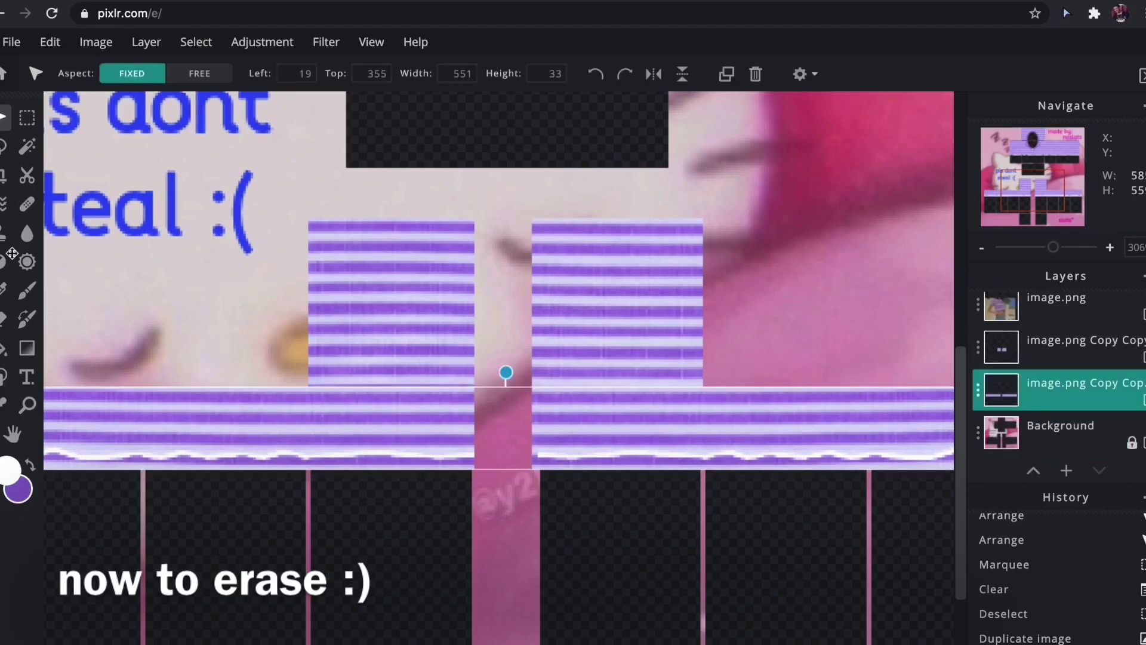
click(3, 321)
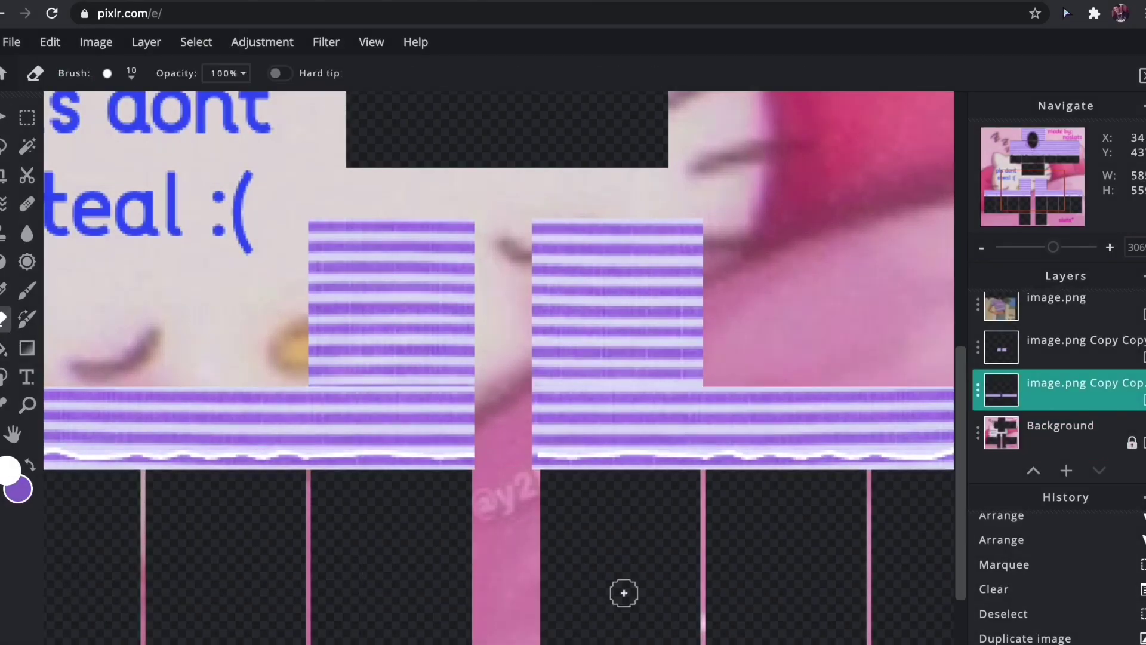
scroll(498, 367, left, 5)
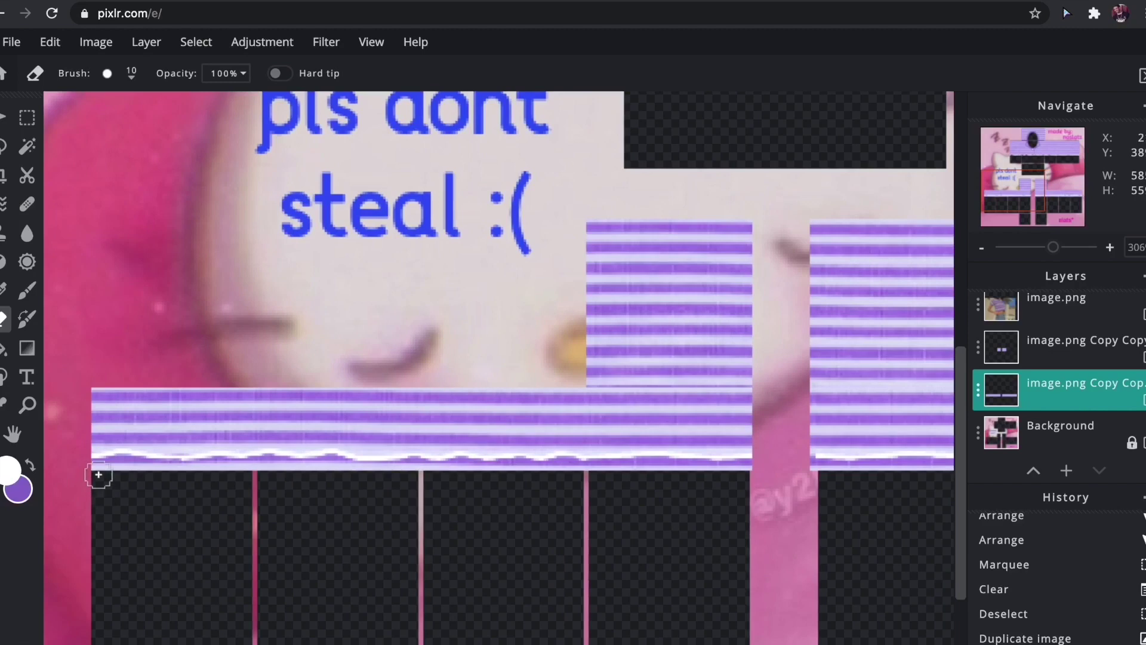
drag(114, 466, 270, 466)
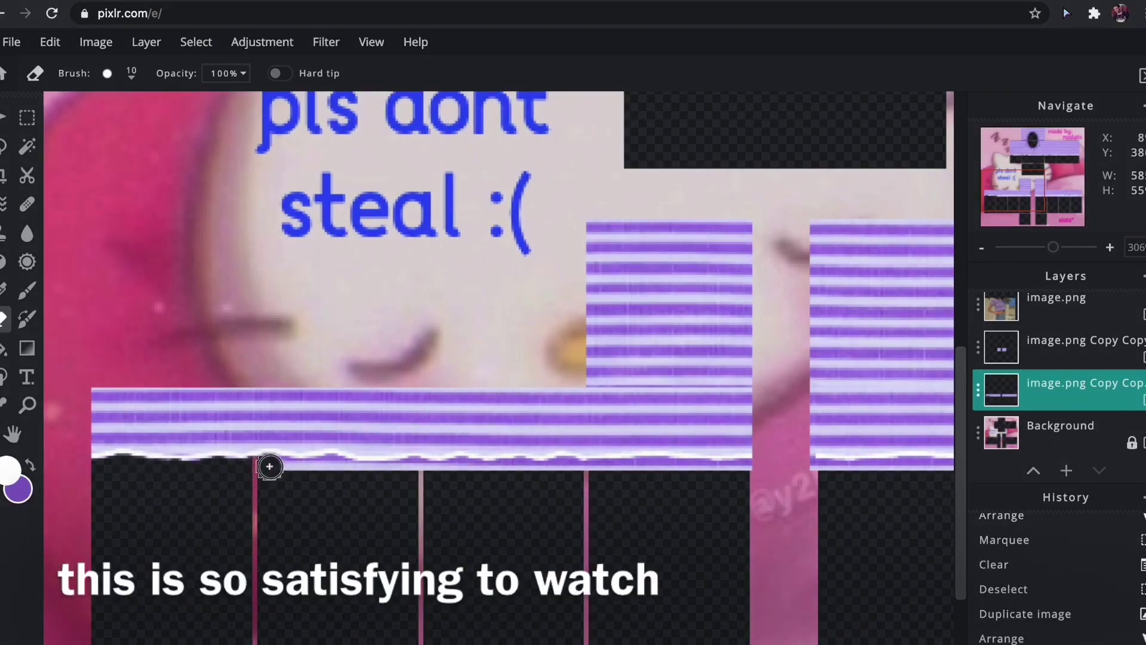
drag(434, 470, 486, 467)
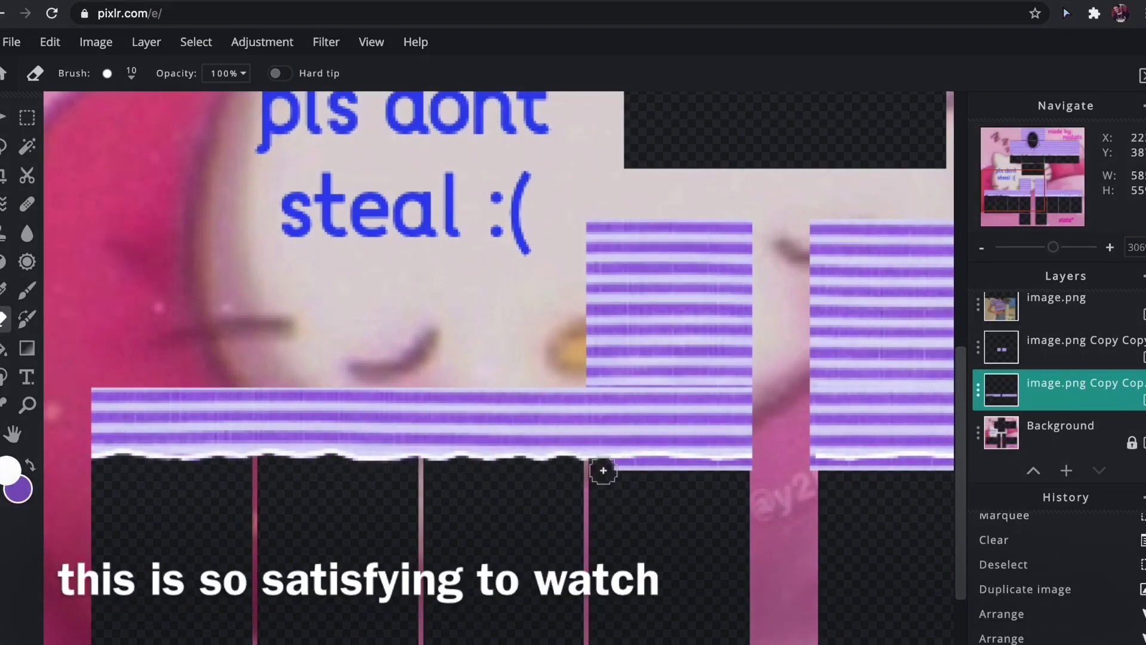
mouse_move(603, 471)
mouse_down()
mouse_move(785, 476)
mouse_move(721, 488)
mouse_move(743, 468)
mouse_up()
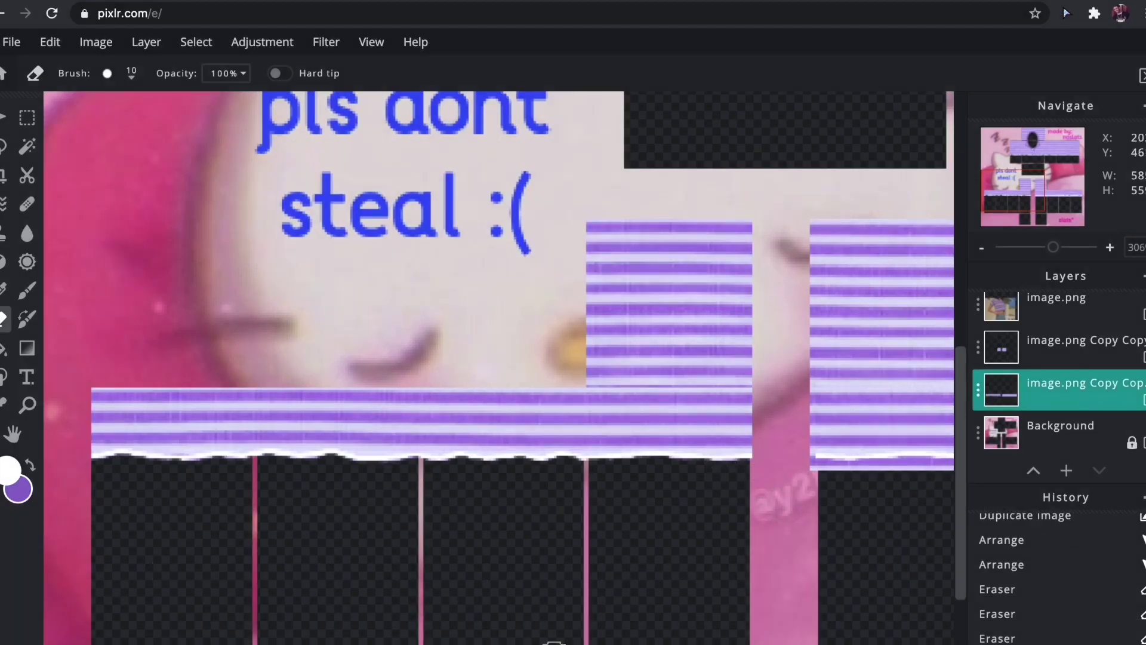
Step: Erase the purple strip below the right sleeve's ruffle through to its outer end
scroll(350, 521, right, 10)
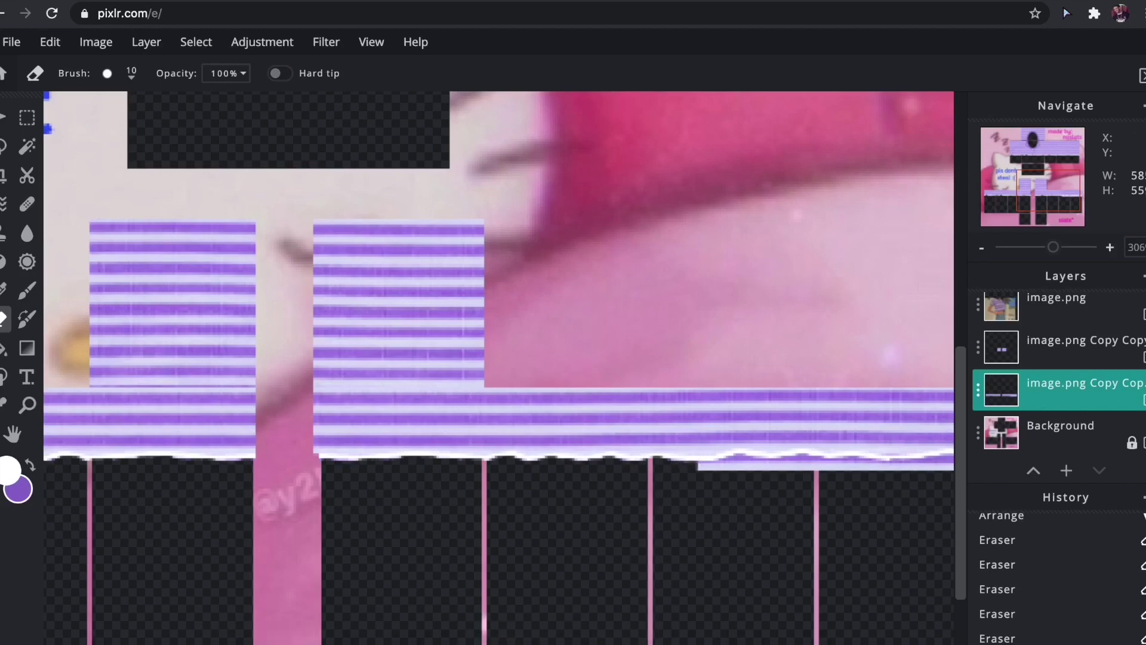
scroll(498, 367, right, 1)
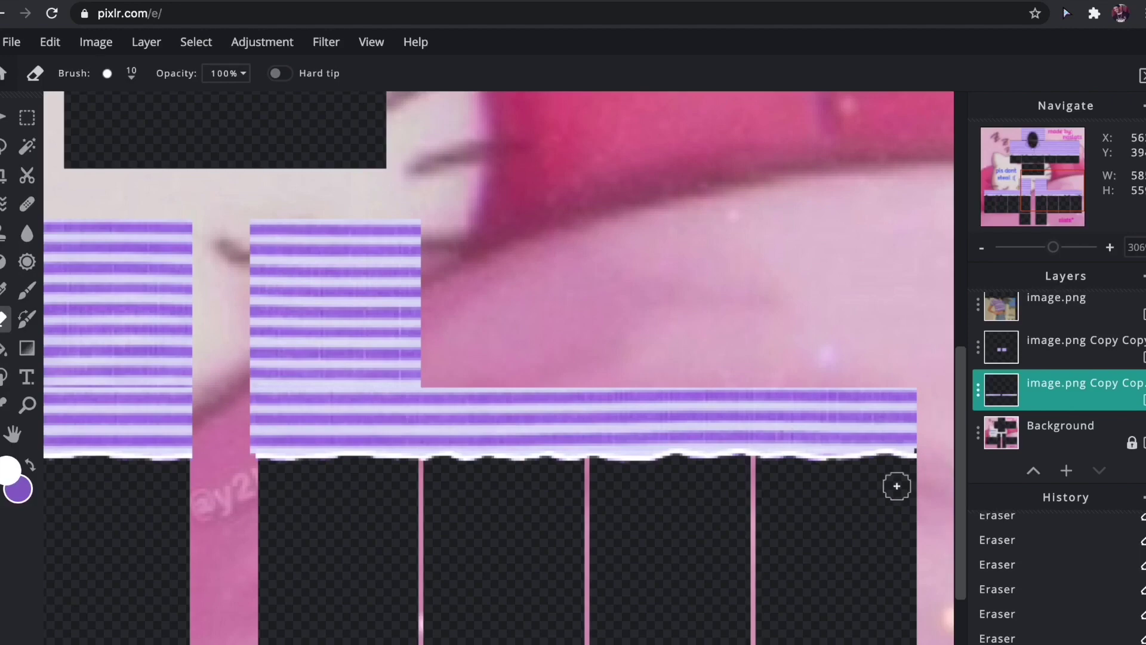
drag(769, 464, 897, 474)
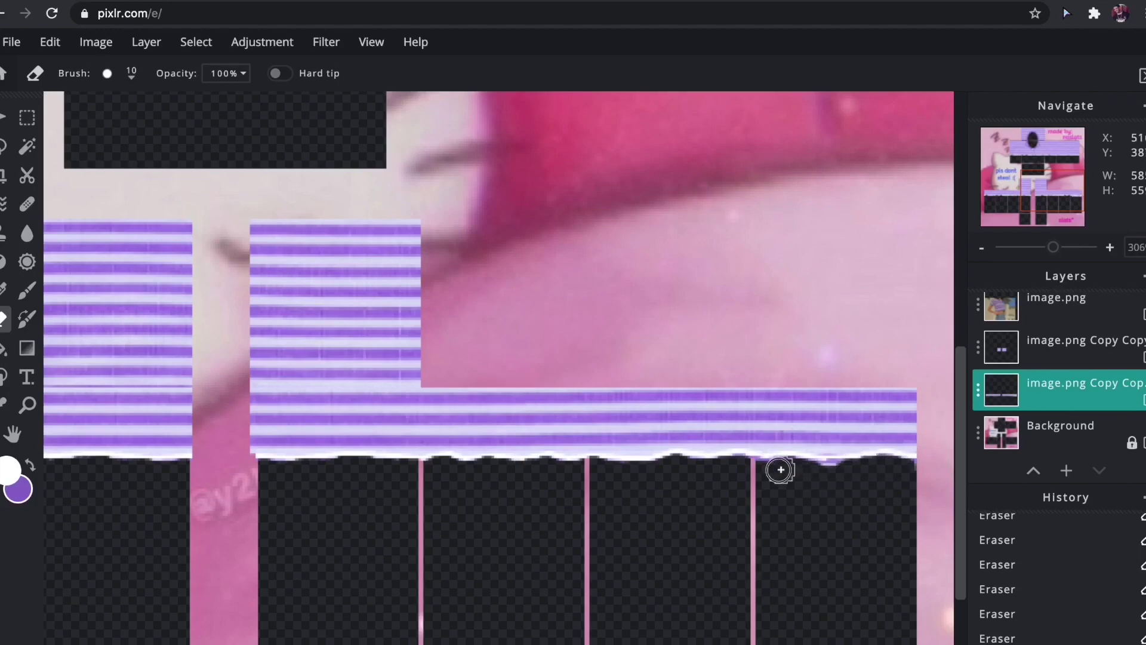
Step: Set up the Draw tool with a soft round 40 px brush and make black the foreground colour
key(b)
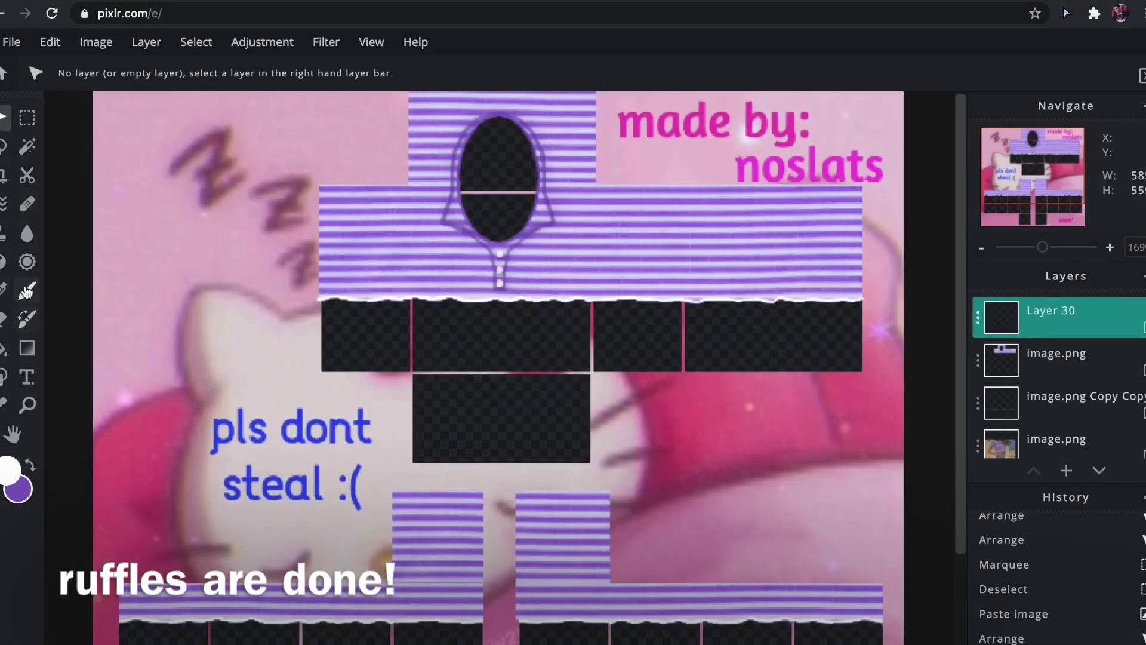
click(129, 74)
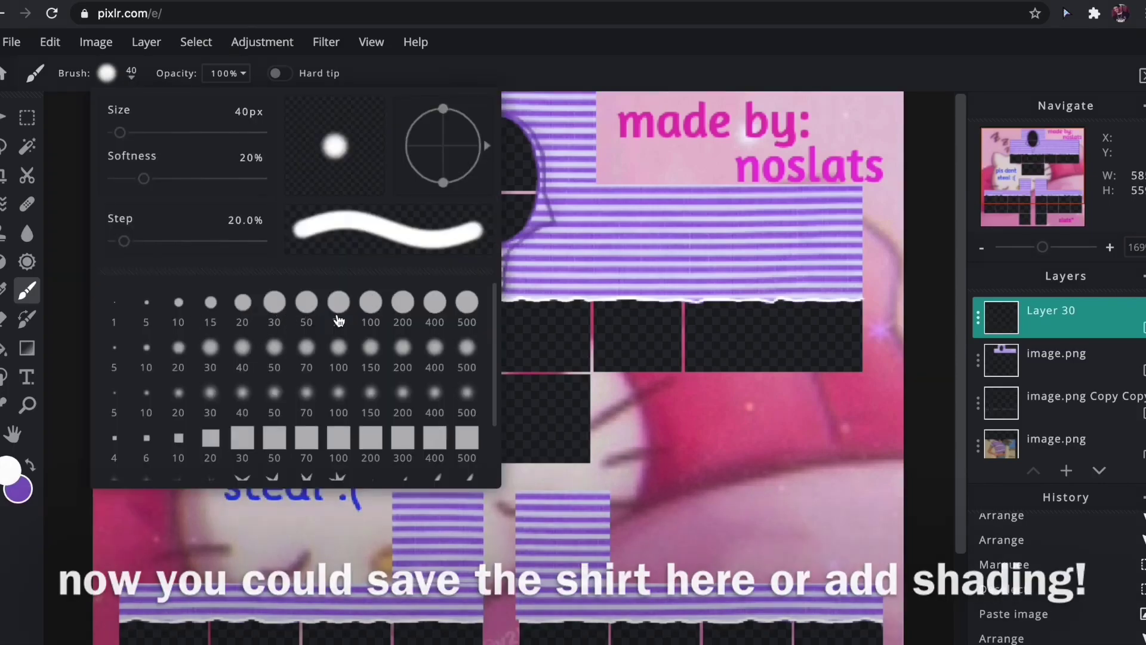
click(242, 353)
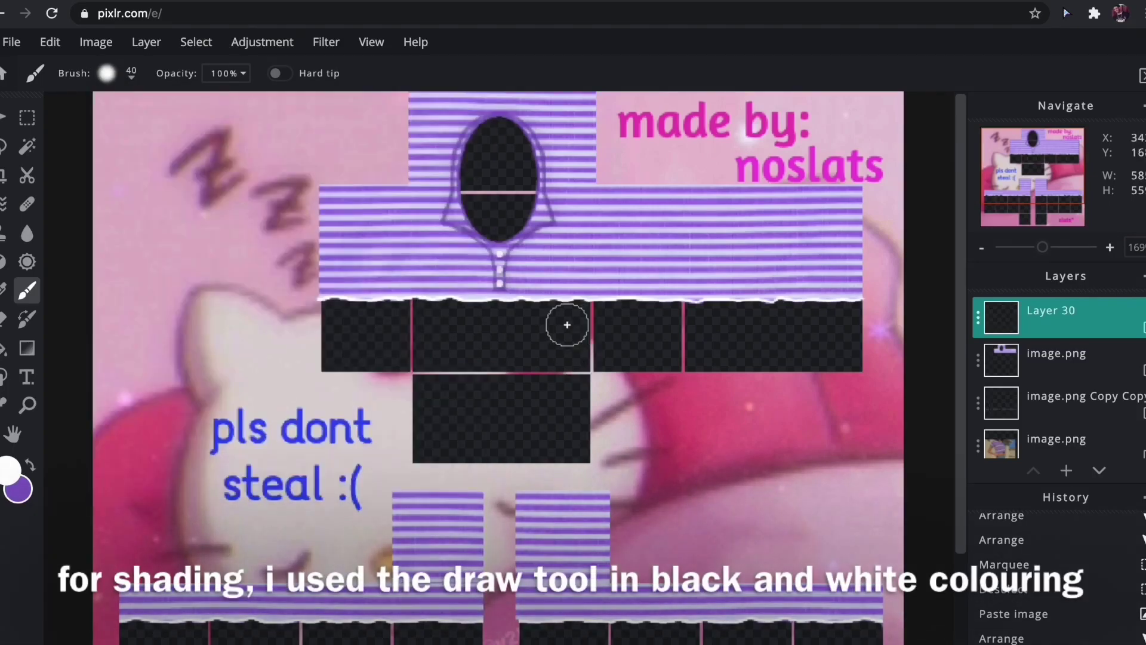
click(129, 77)
click(210, 351)
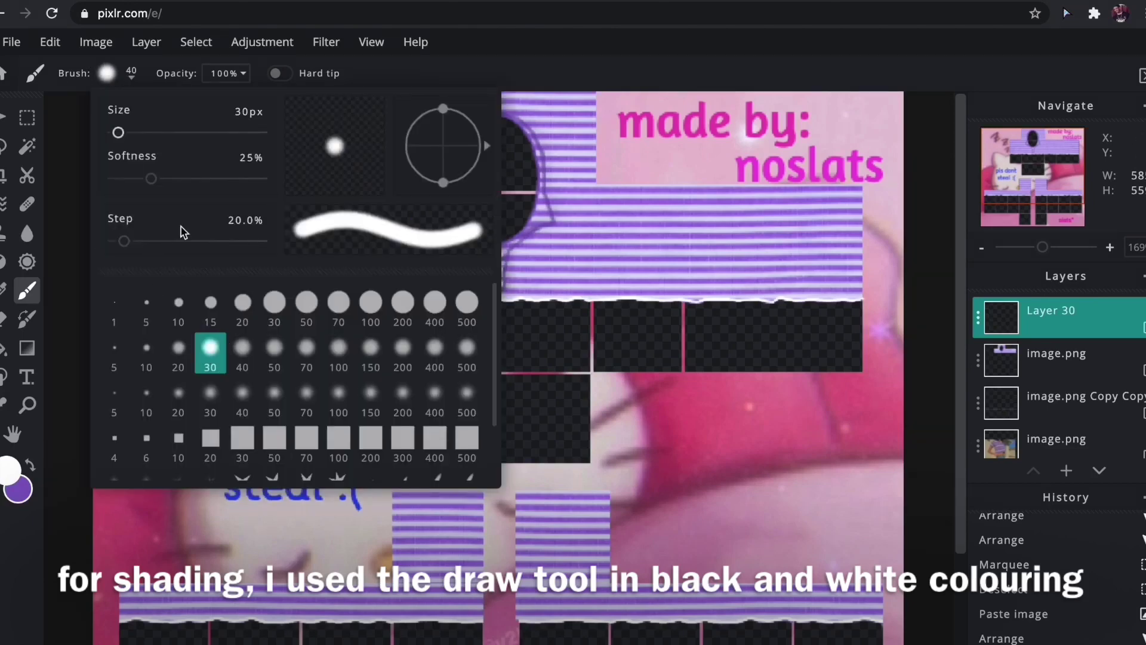
drag(143, 179, 163, 180)
click(9, 466)
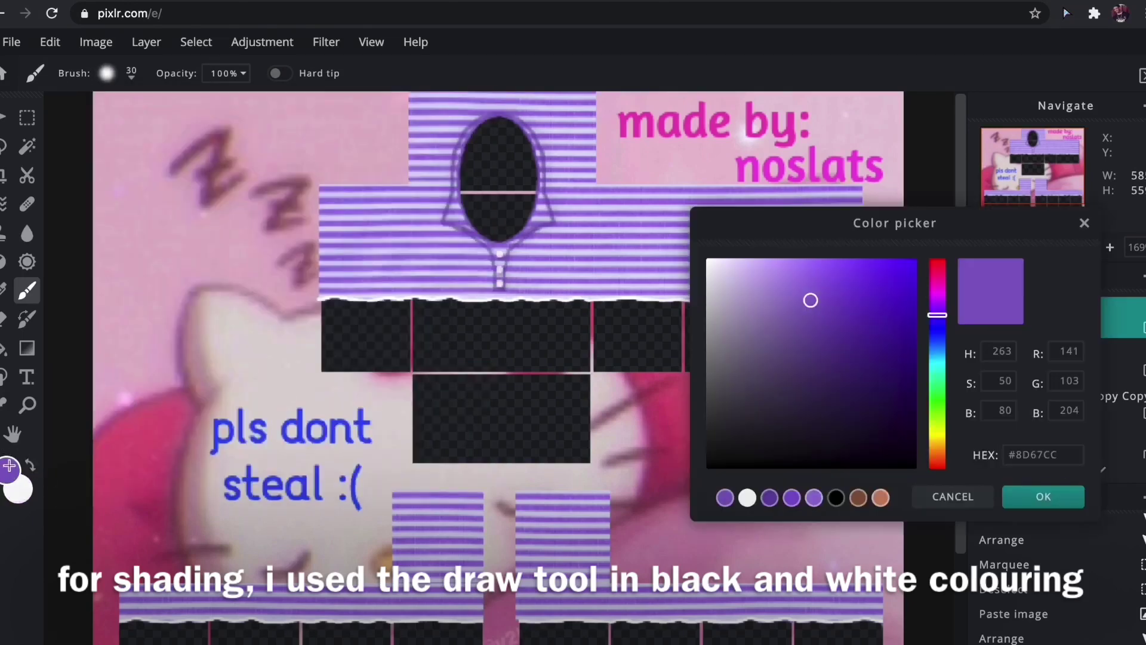
click(836, 497)
click(1044, 496)
key(])
Step: Paint black shading strokes on Layer 30 along the torso panels' vertical borders and the outer edges of the shoulders and back
drag(408, 190, 420, 274)
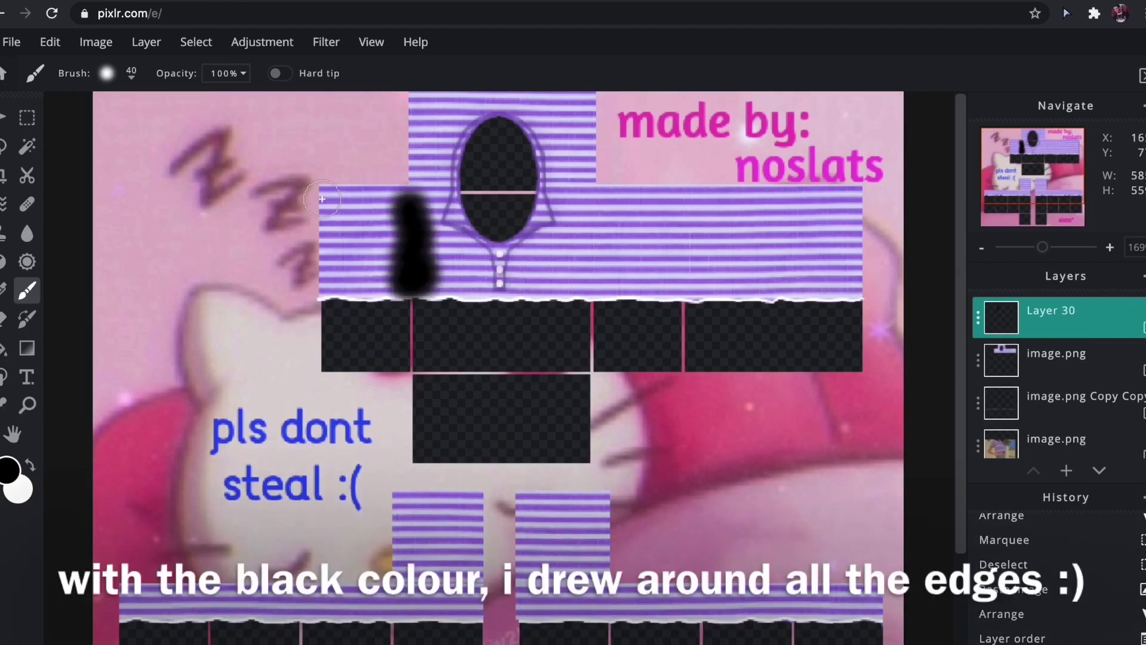
drag(322, 198, 327, 292)
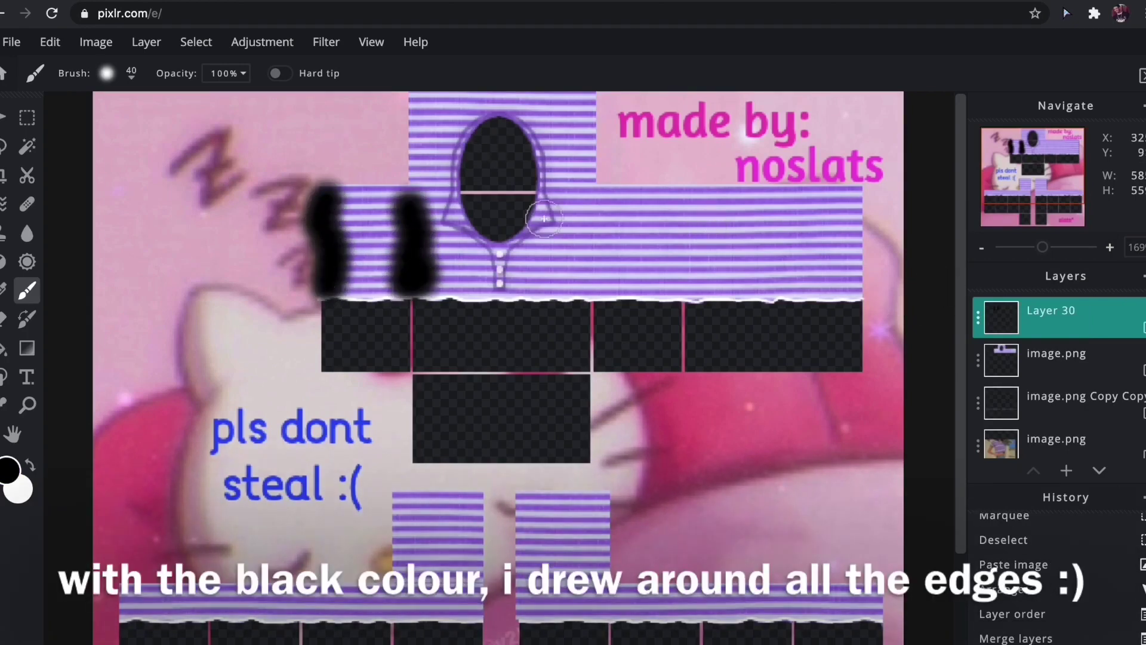
mouse_move(416, 168)
mouse_down()
mouse_move(410, 98)
mouse_move(577, 97)
mouse_move(591, 145)
mouse_move(594, 295)
mouse_up()
drag(679, 230, 676, 297)
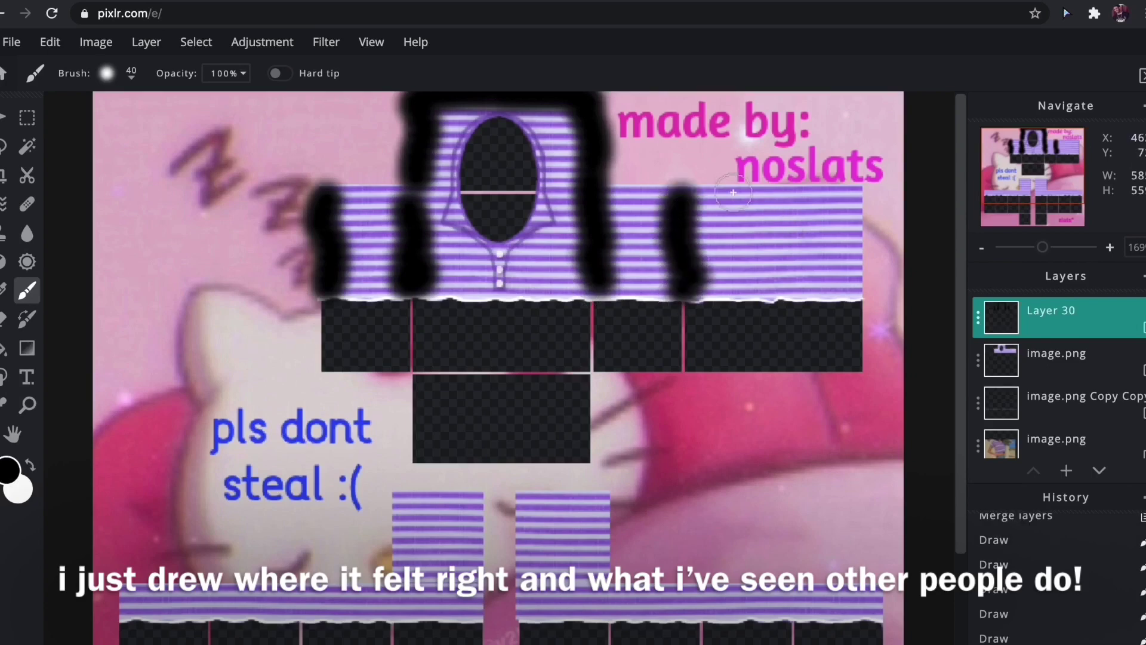
mouse_move(679, 189)
mouse_down()
mouse_move(853, 201)
mouse_move(859, 277)
mouse_move(506, 430)
mouse_up()
Step: Apply a Gaussian blur with amount 30 to the black shading layer
key(v)
click(334, 44)
mouse_move(332, 95)
click(513, 156)
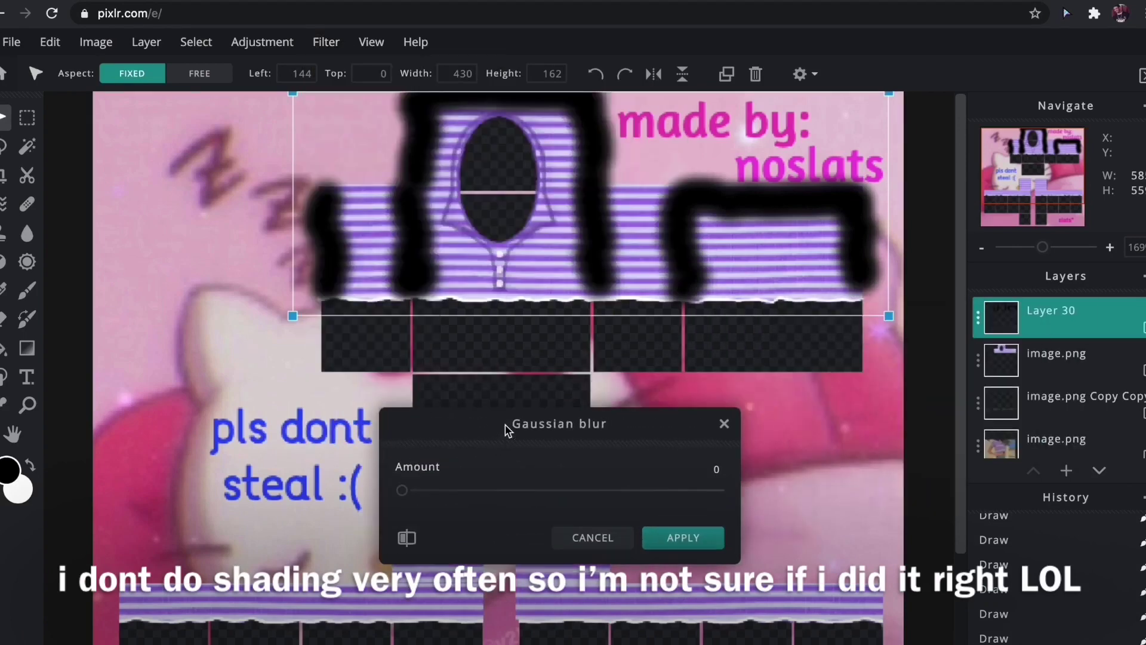
drag(402, 490, 655, 493)
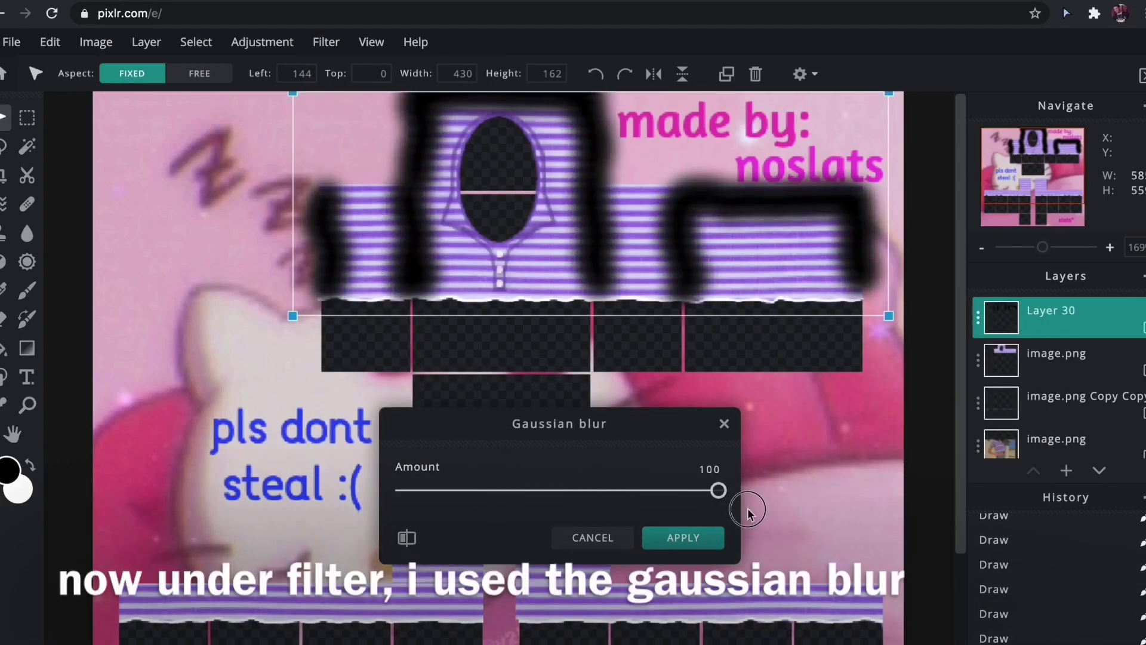
drag(729, 504, 491, 492)
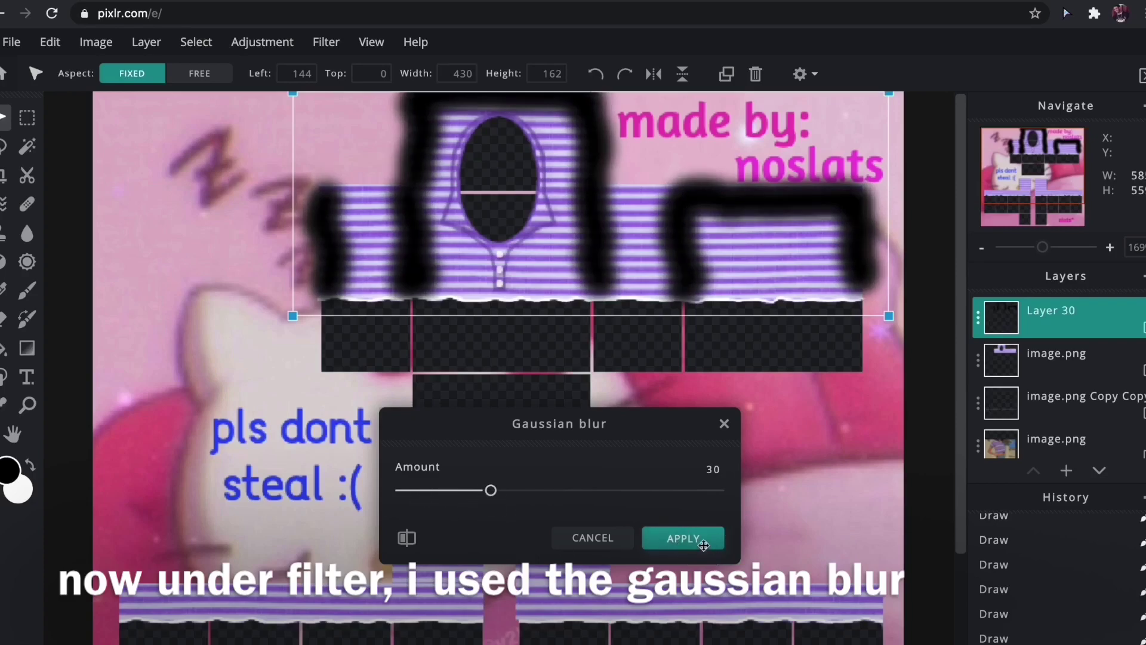
click(682, 538)
Step: Try the Overlay and Multiply blend modes on the shading layer, then return it to None
click(1143, 327)
click(881, 383)
click(855, 424)
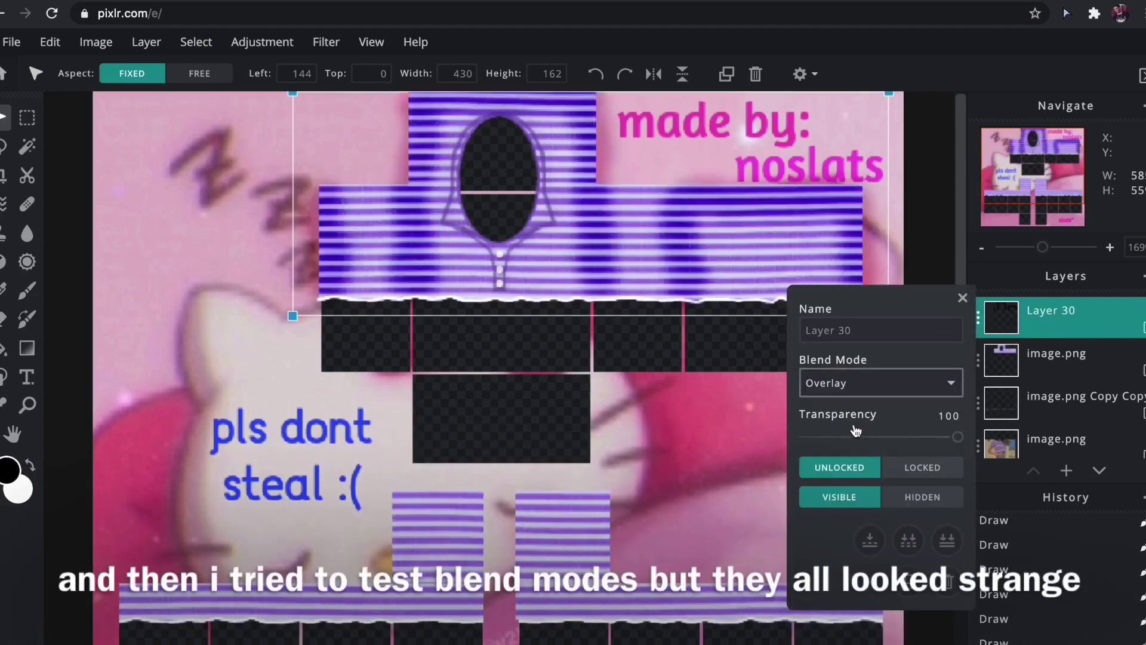
drag(949, 436, 826, 440)
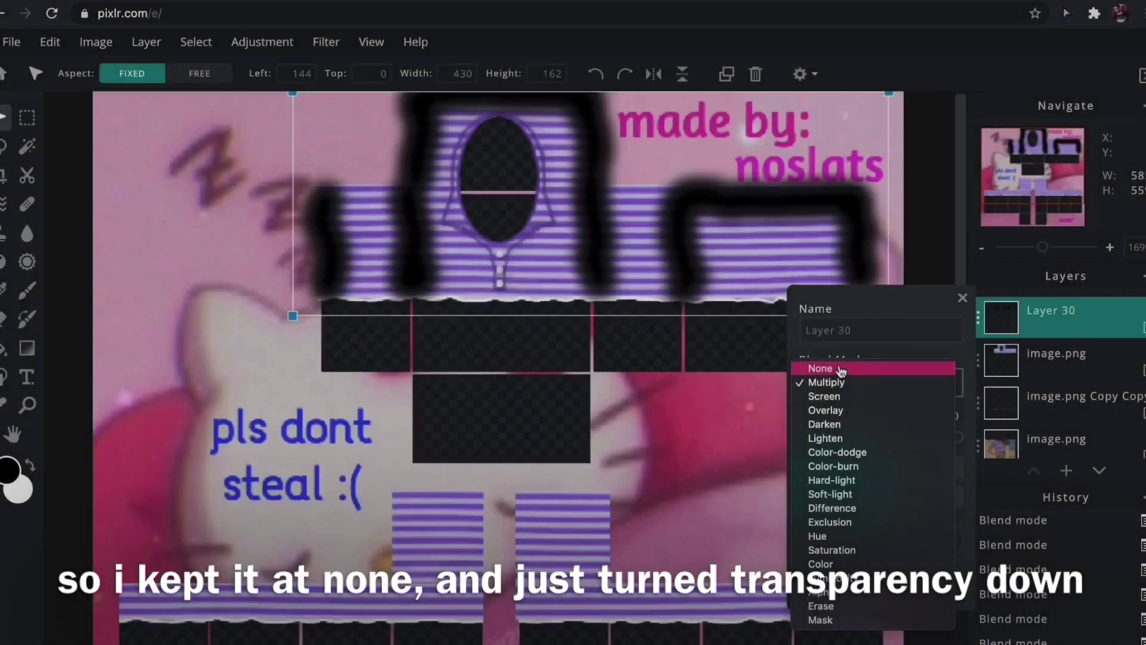
click(836, 368)
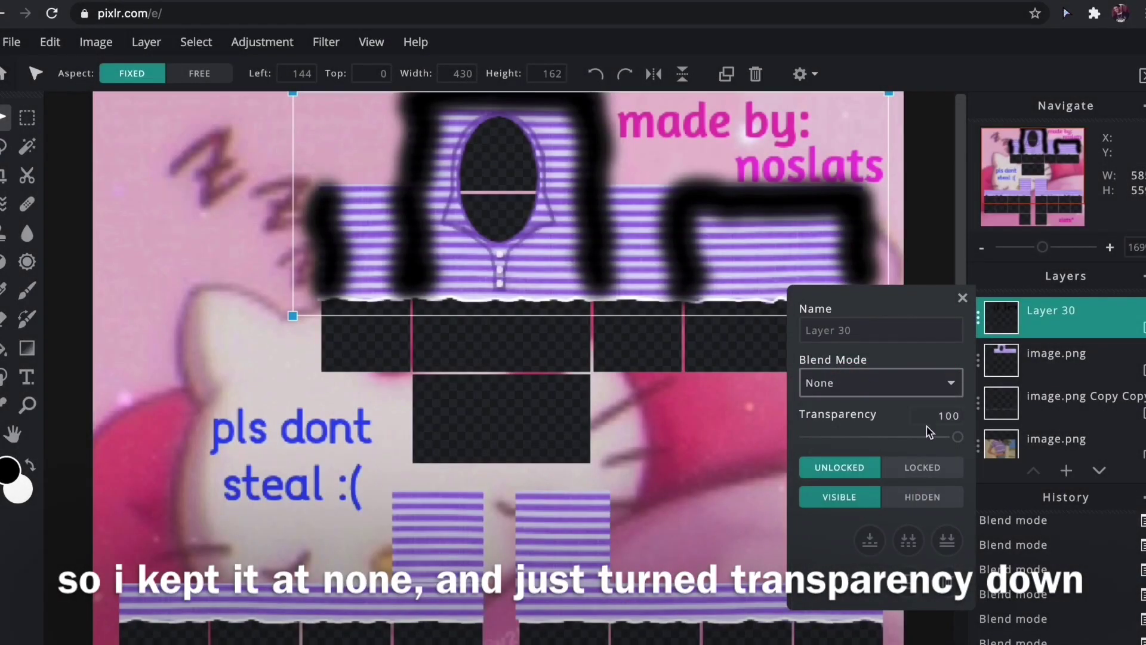
Step: Lower the shading layer's transparency value until the black strokes are only a faint shadow over the stripes
drag(956, 437, 825, 436)
click(963, 298)
click(916, 358)
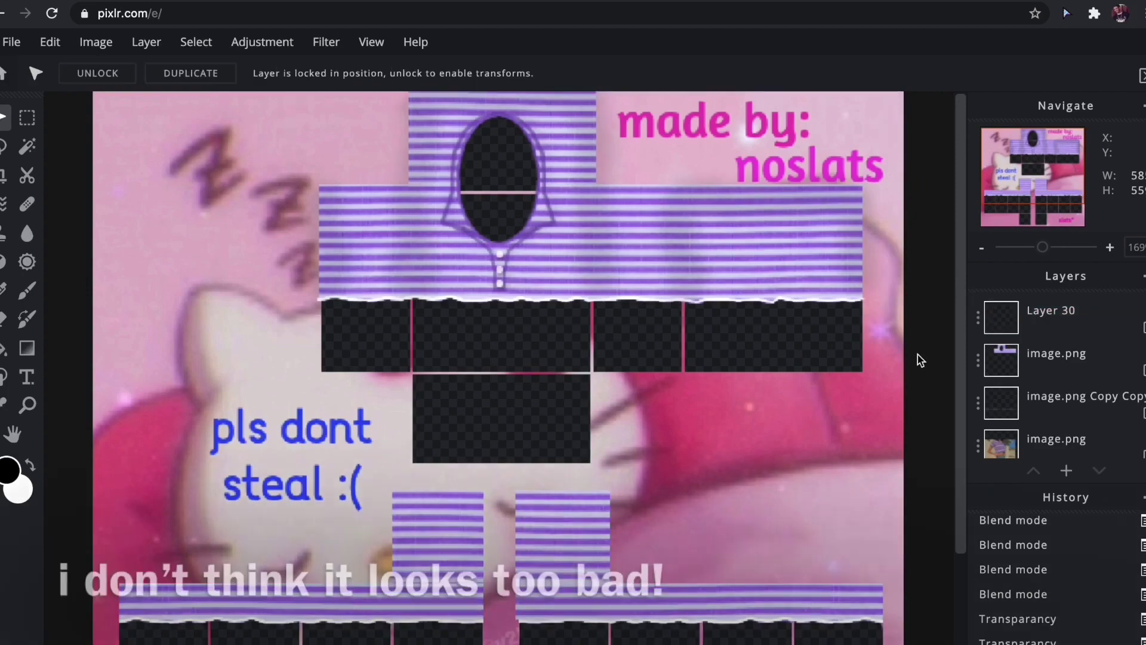
click(1039, 251)
drag(1041, 256, 1053, 253)
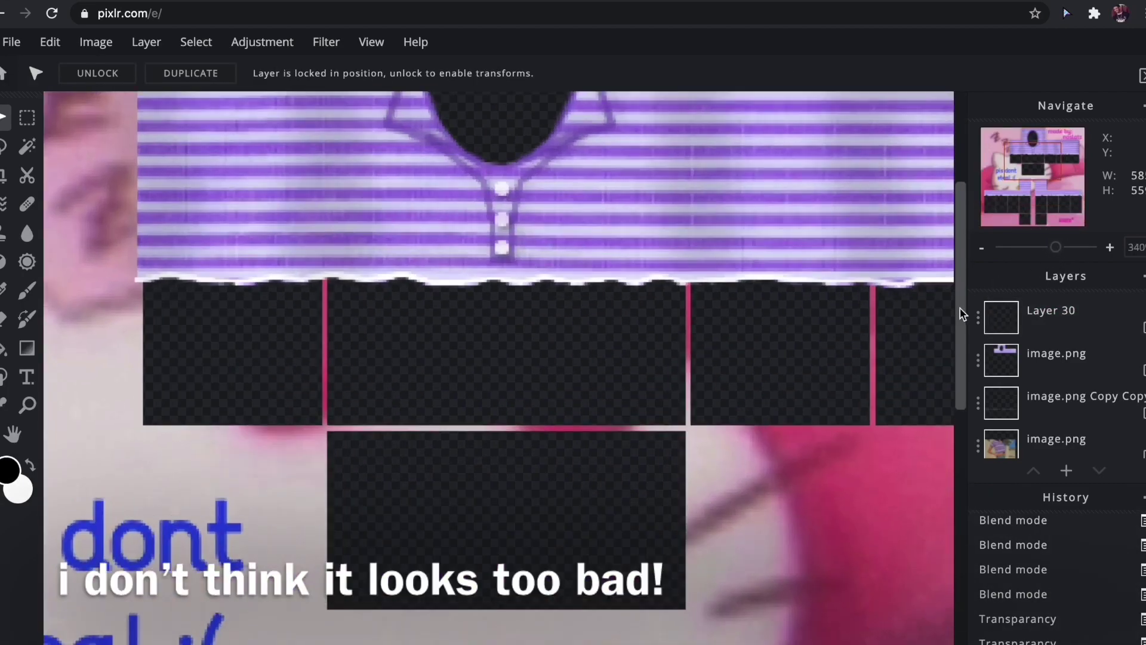
drag(963, 312, 963, 217)
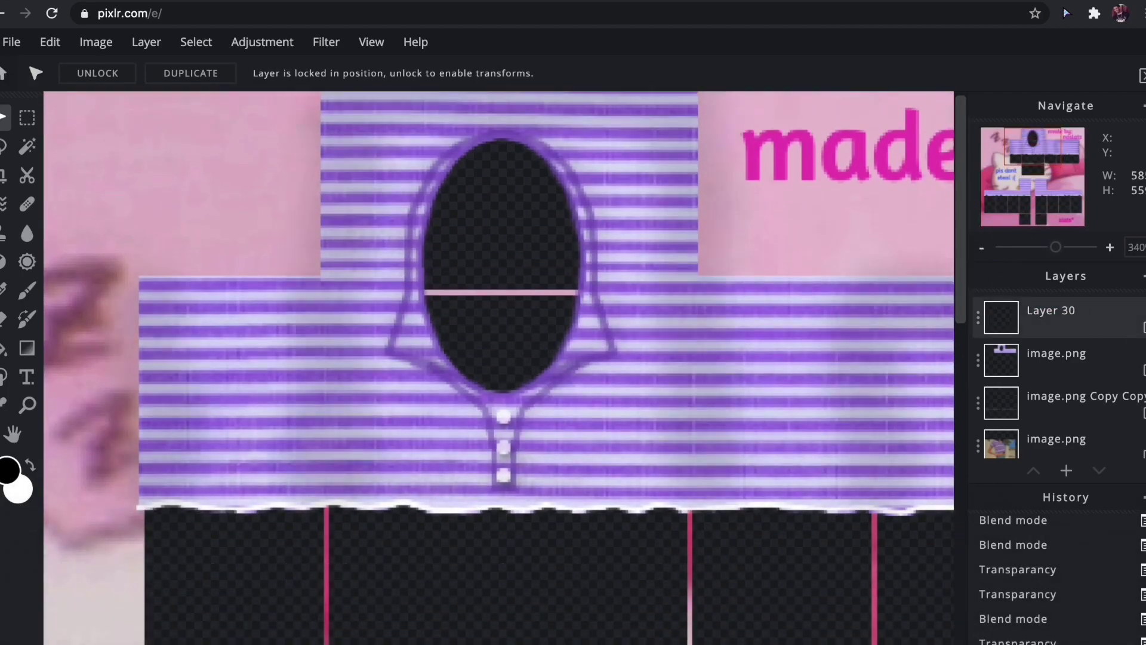
Step: Add an empty layer and paint black 10 px strokes along the outer edges of the collar and button placket
click(1066, 472)
click(430, 474)
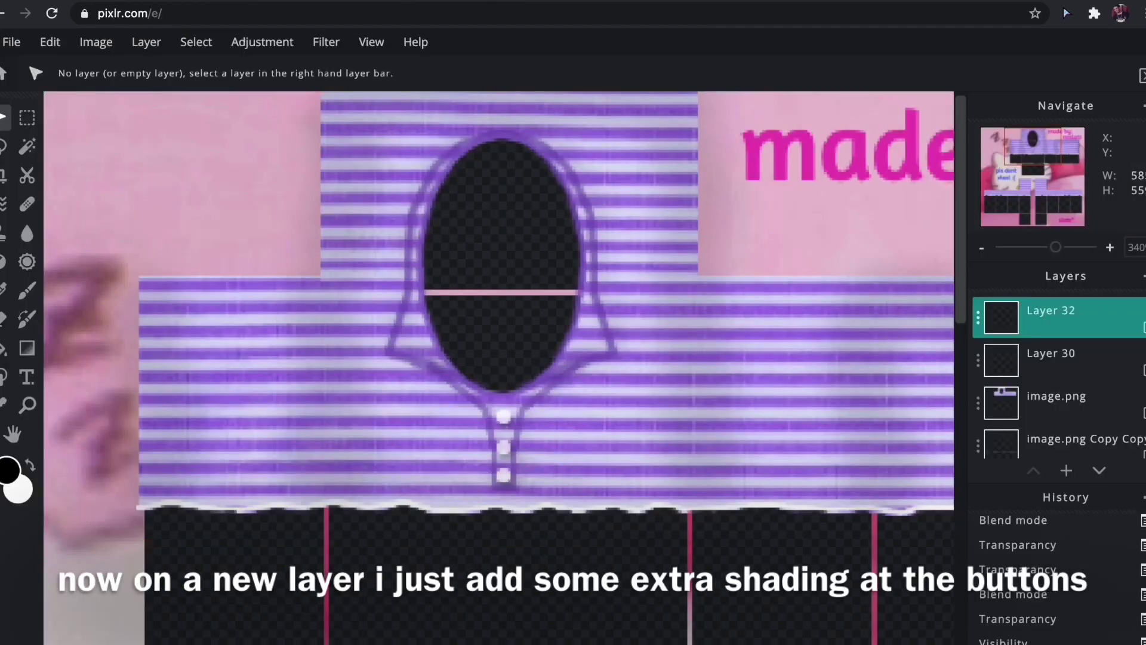
click(27, 292)
click(131, 83)
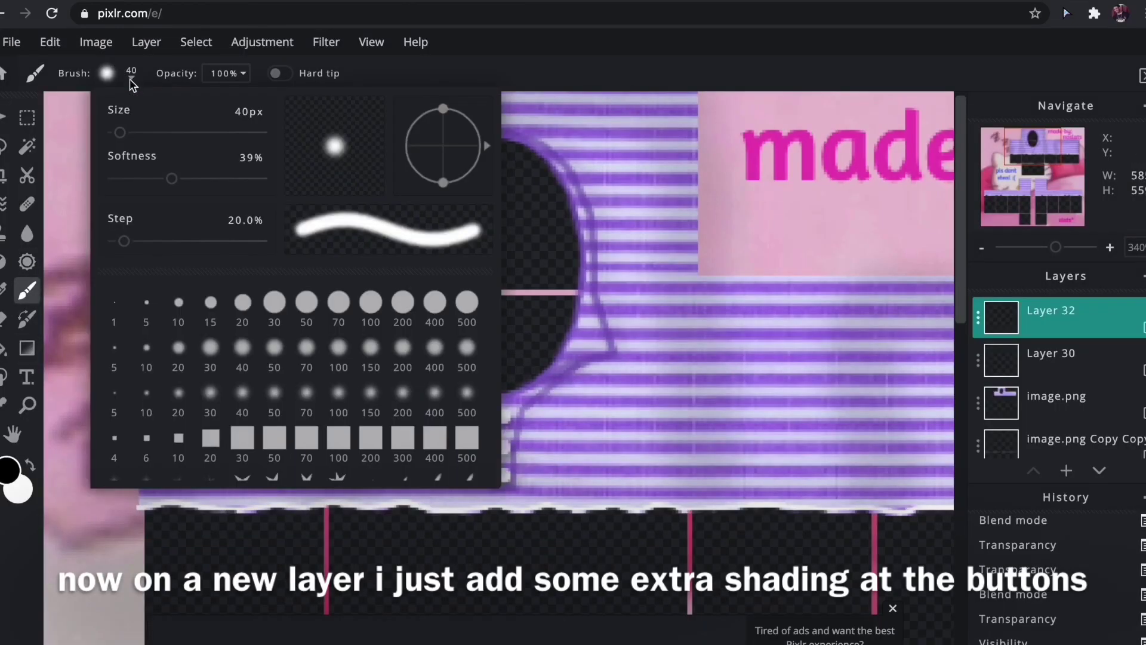
click(178, 305)
click(894, 609)
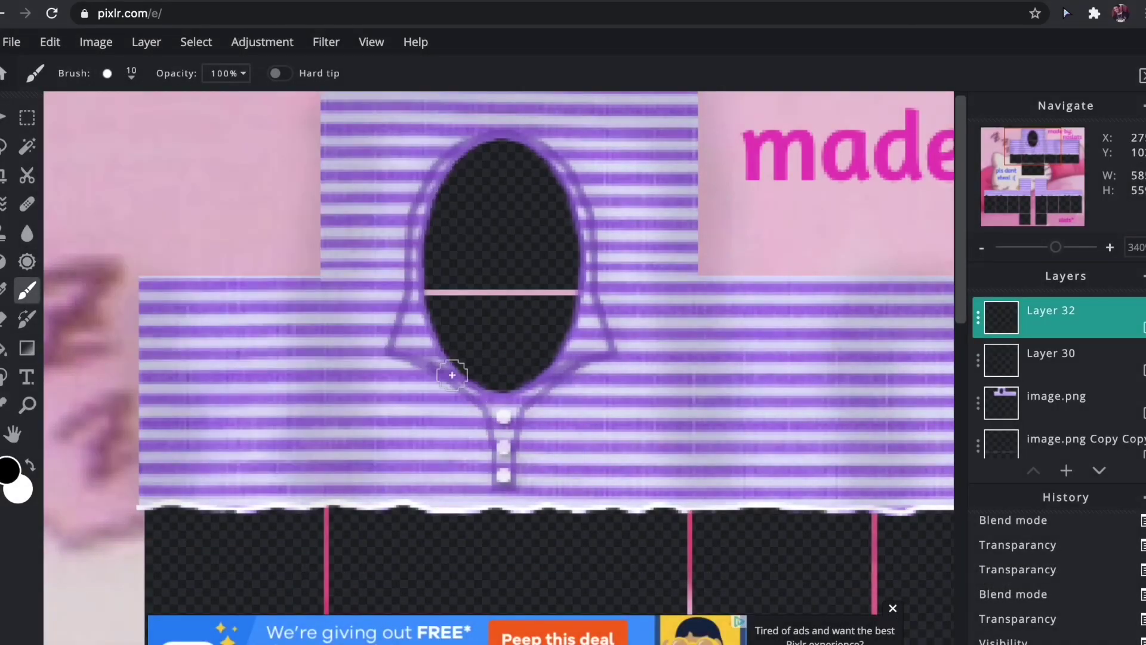
drag(391, 364, 468, 410)
mouse_move(475, 484)
mouse_down()
mouse_move(528, 467)
mouse_move(535, 410)
mouse_up()
mouse_move(606, 371)
mouse_down()
mouse_move(640, 340)
mouse_move(621, 324)
mouse_move(609, 210)
mouse_up()
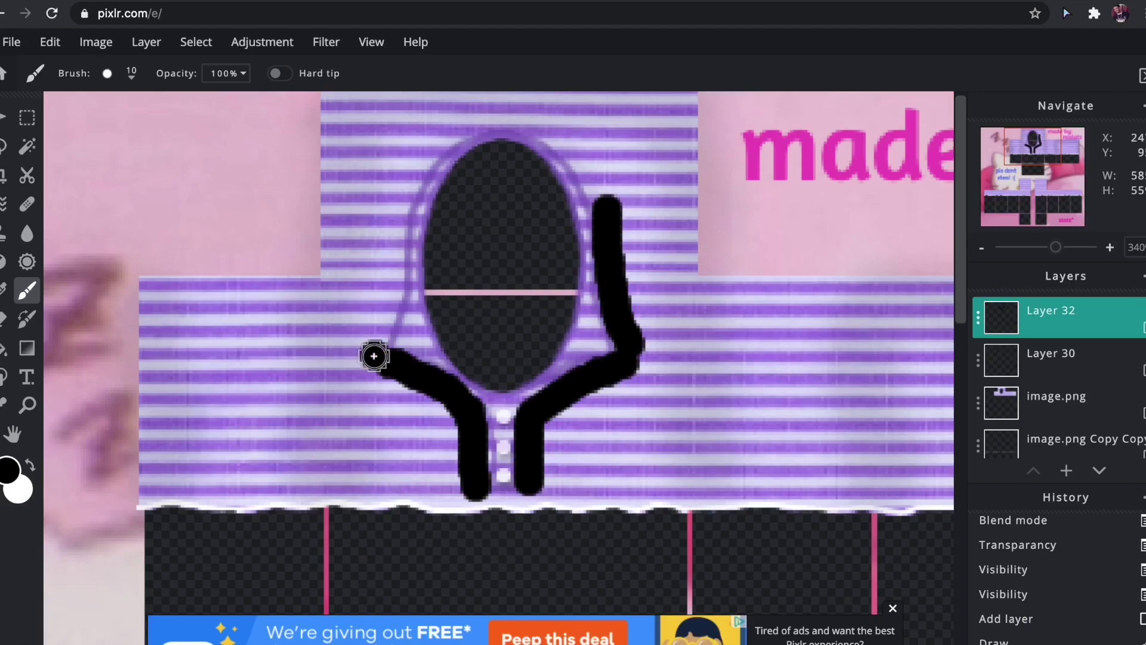
drag(374, 356, 399, 190)
Step: Apply a Gaussian blur to the black strokes around the collar and placket
click(327, 43)
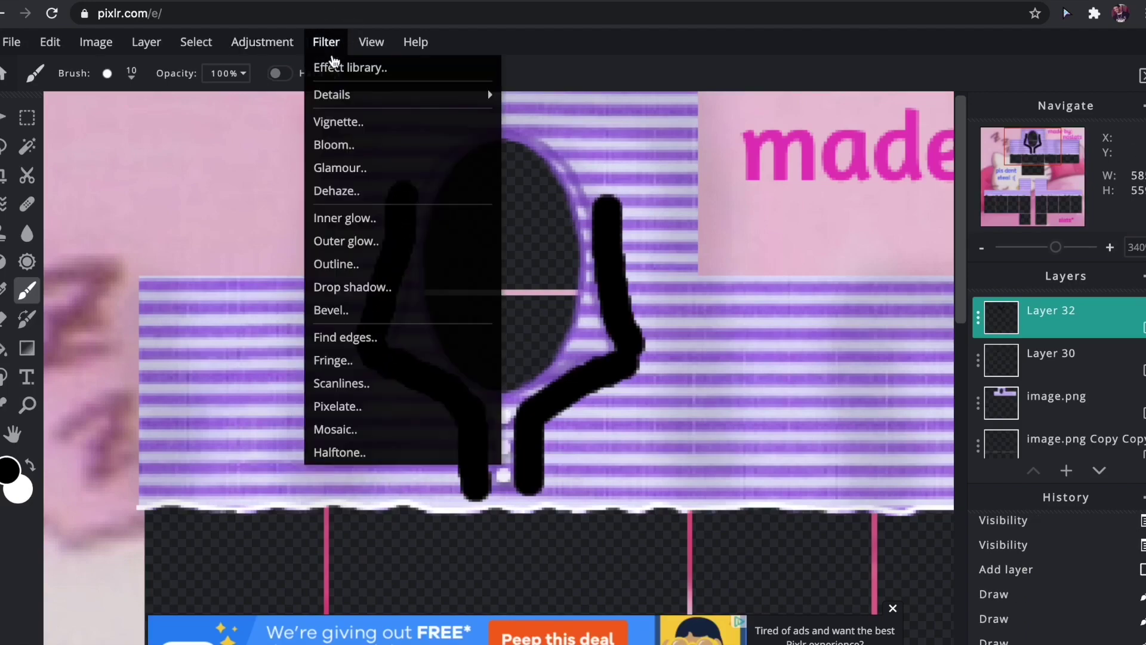
mouse_move(380, 96)
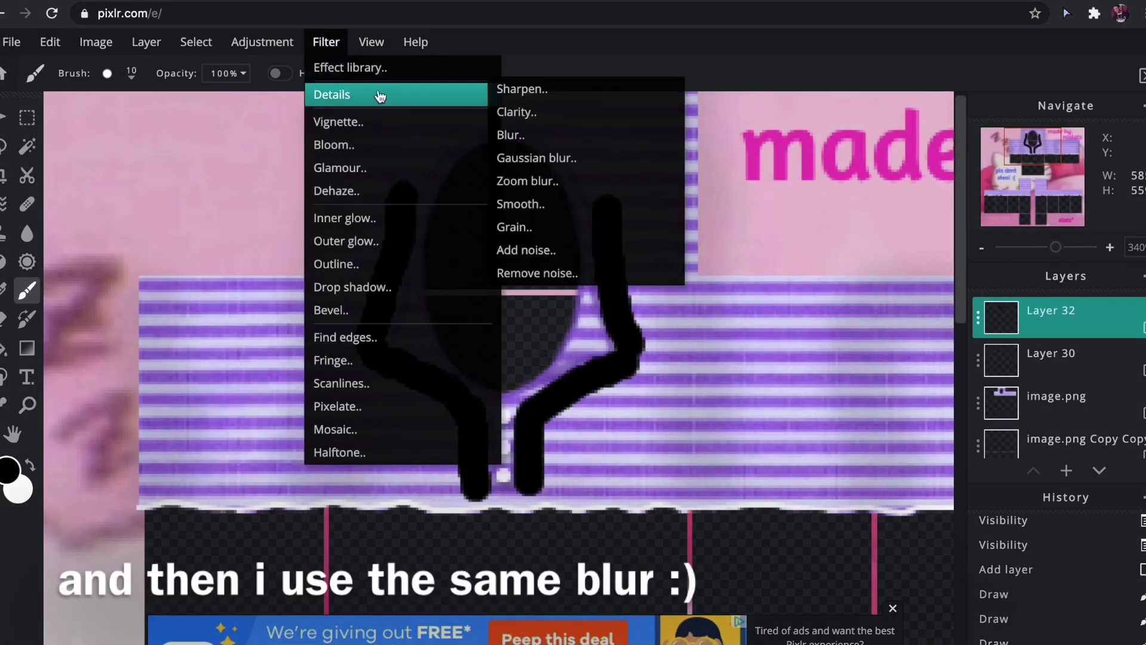
click(527, 158)
mouse_move(410, 514)
mouse_down()
mouse_move(583, 516)
mouse_move(568, 514)
mouse_up()
click(660, 557)
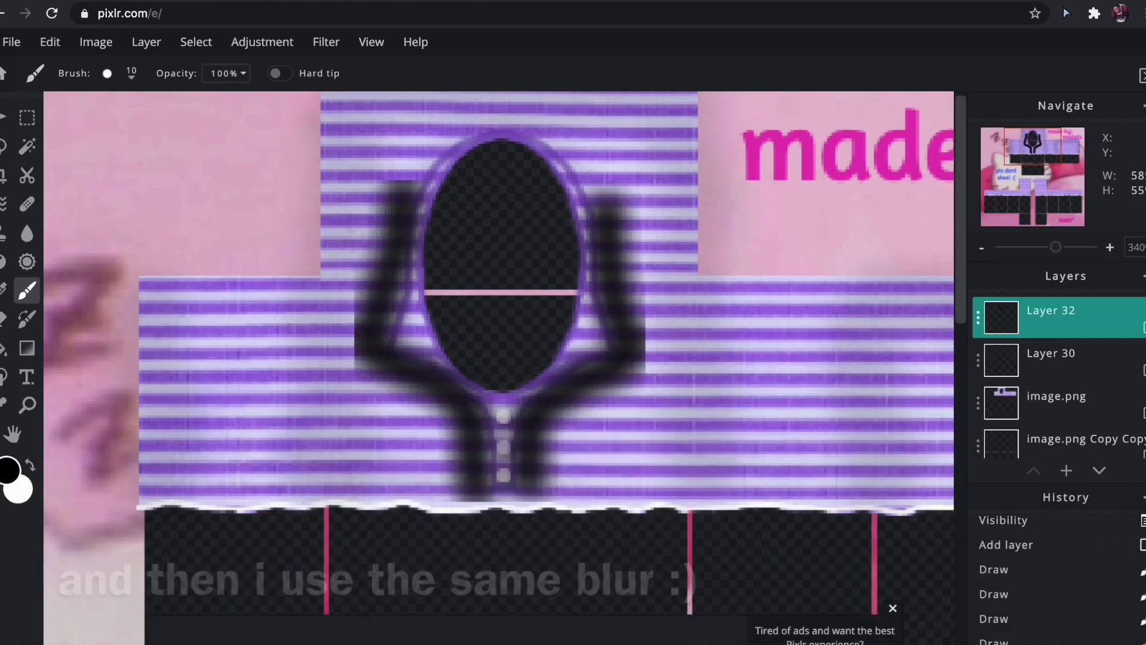
Step: Soften the harsh outer edges of the blurred collar shading using a 10 px eraser with increased softness
key(m)
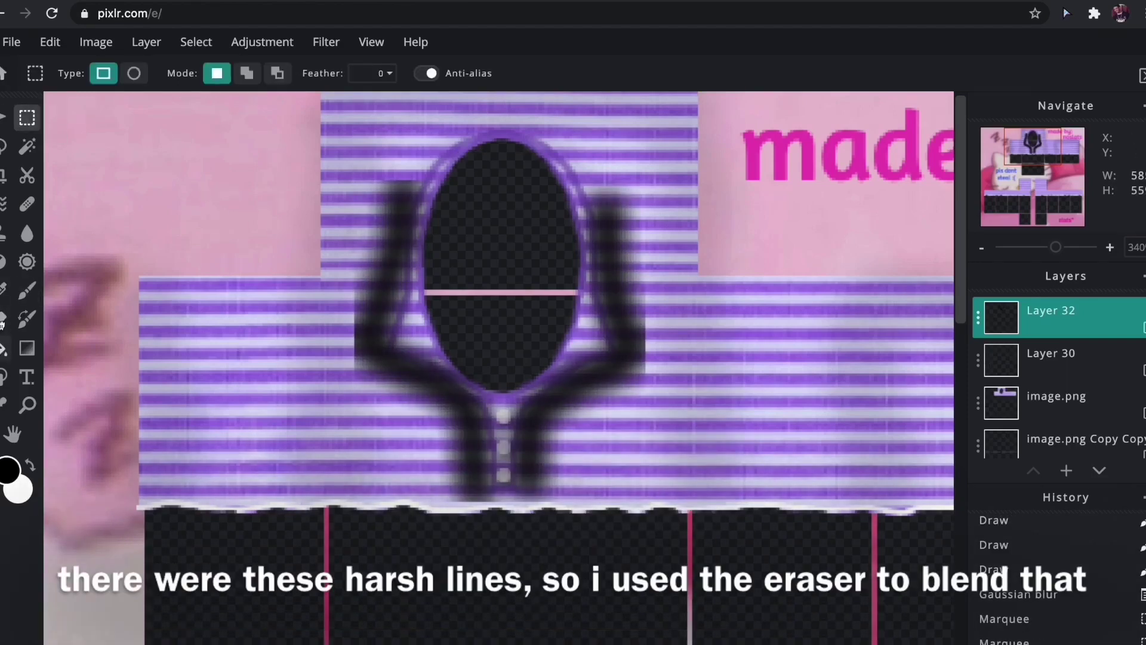
click(2, 320)
click(128, 78)
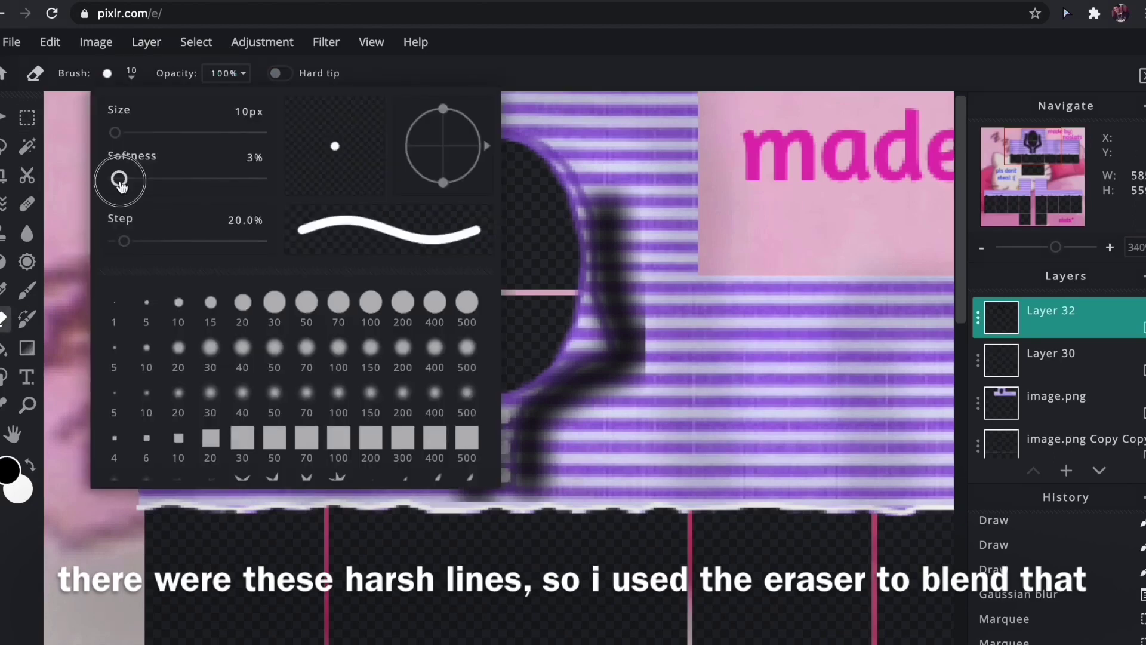
drag(119, 179, 238, 179)
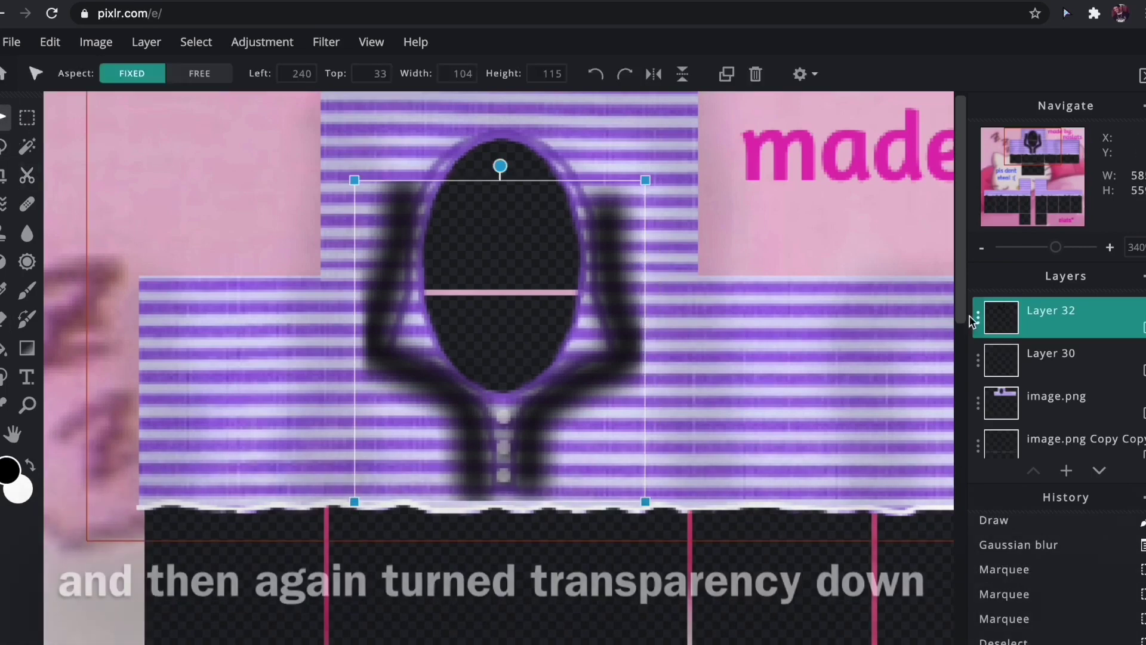
Step: Set the collar shading layer's transparency value to 14
click(977, 317)
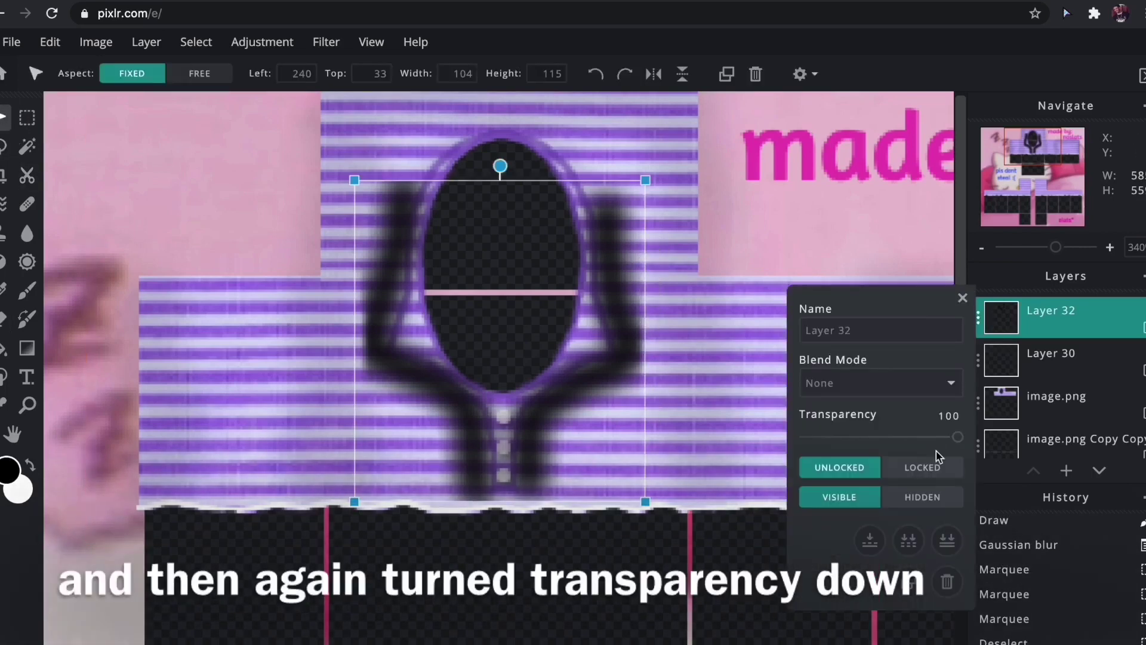
drag(948, 438, 831, 440)
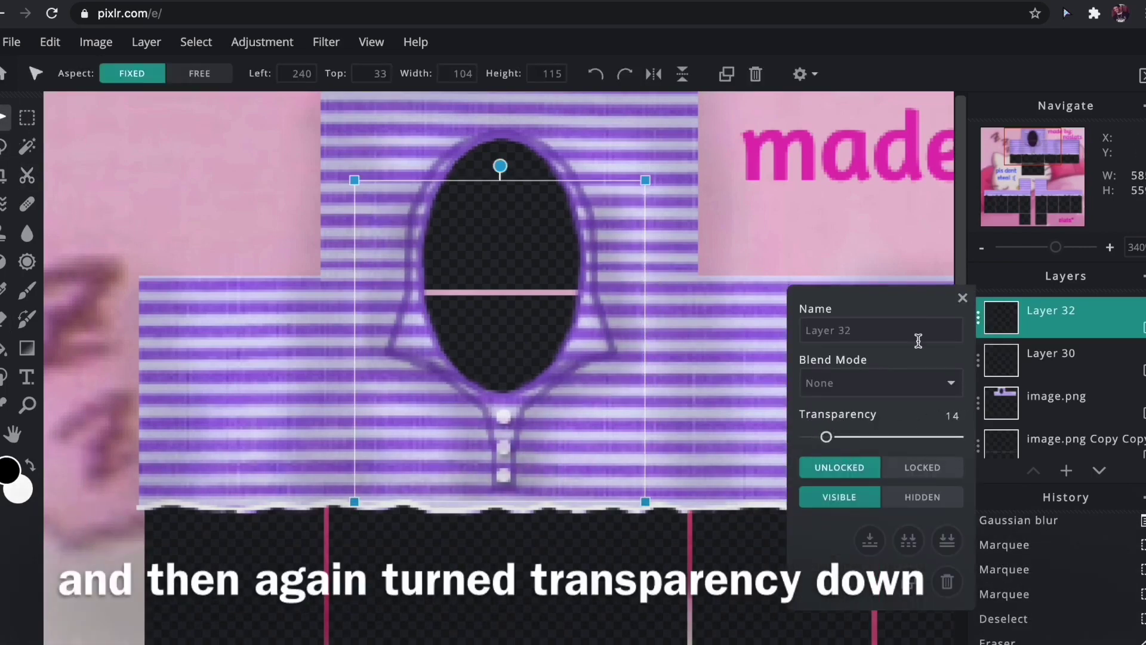
click(961, 299)
Step: Add an empty layer for highlights and set up a white 15 px brush
click(1066, 470)
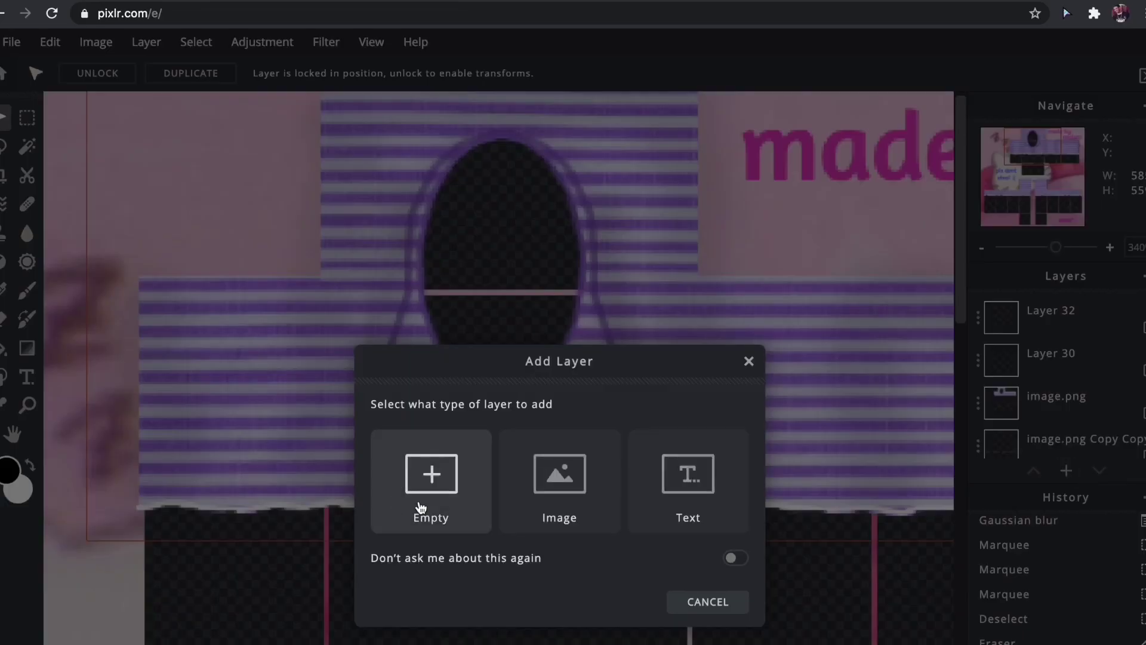
click(430, 473)
click(28, 468)
click(27, 290)
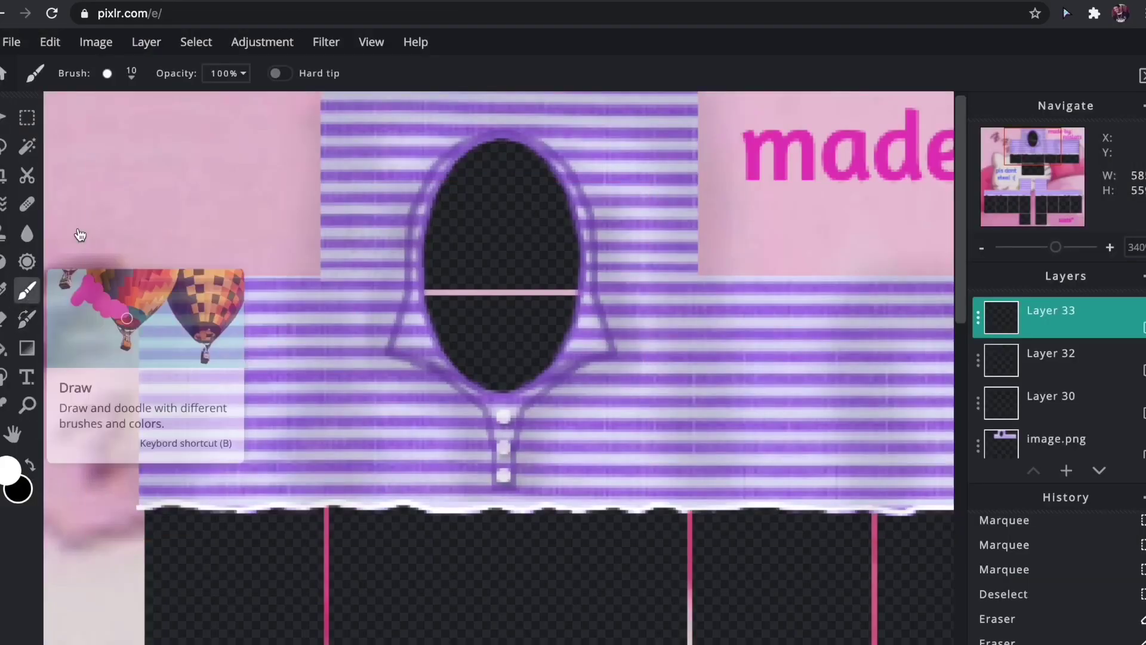
click(133, 73)
drag(117, 179, 143, 180)
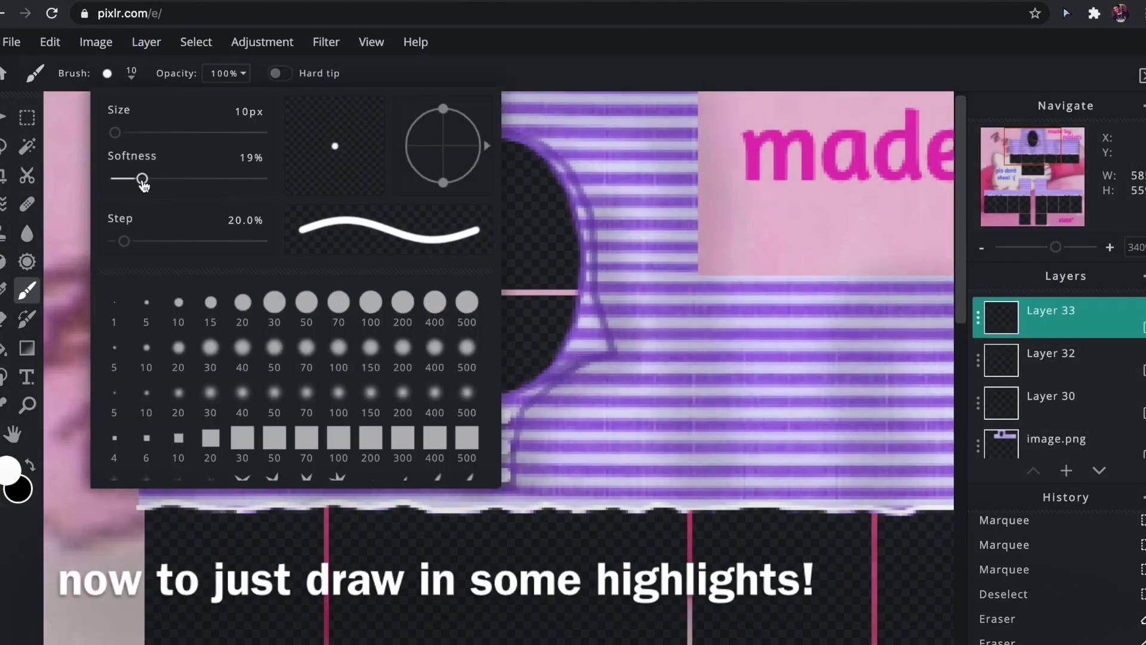
click(744, 330)
click(133, 72)
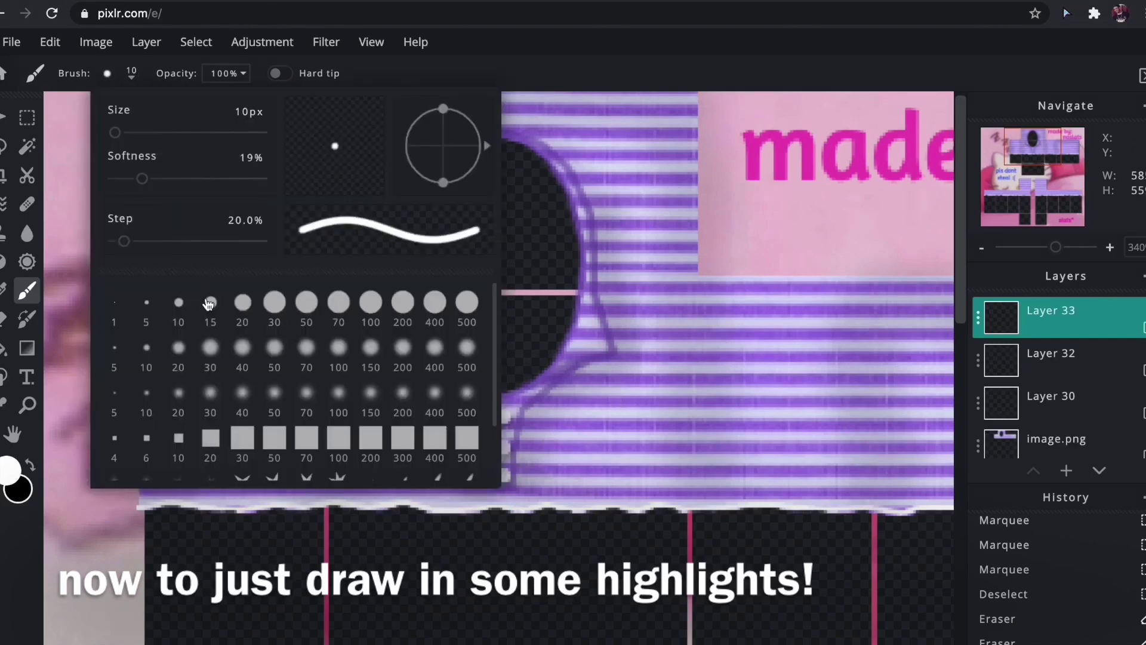
click(208, 306)
Step: Paint white highlight strokes around the collar on the front panel and in the middle of the side and back torso panels
click(601, 328)
mouse_move(642, 391)
mouse_down()
mouse_move(617, 460)
mouse_move(555, 471)
mouse_move(600, 411)
mouse_move(609, 425)
mouse_move(647, 393)
mouse_move(641, 119)
mouse_move(449, 115)
mouse_move(376, 205)
mouse_move(368, 300)
mouse_move(401, 457)
mouse_move(383, 395)
mouse_move(441, 453)
mouse_move(358, 412)
mouse_up()
mouse_move(250, 317)
mouse_down()
mouse_move(209, 363)
mouse_move(273, 421)
mouse_move(264, 438)
mouse_move(280, 382)
mouse_up()
scroll(537, 328, right, 5)
mouse_move(513, 325)
mouse_down()
mouse_move(567, 435)
mouse_move(525, 463)
mouse_up()
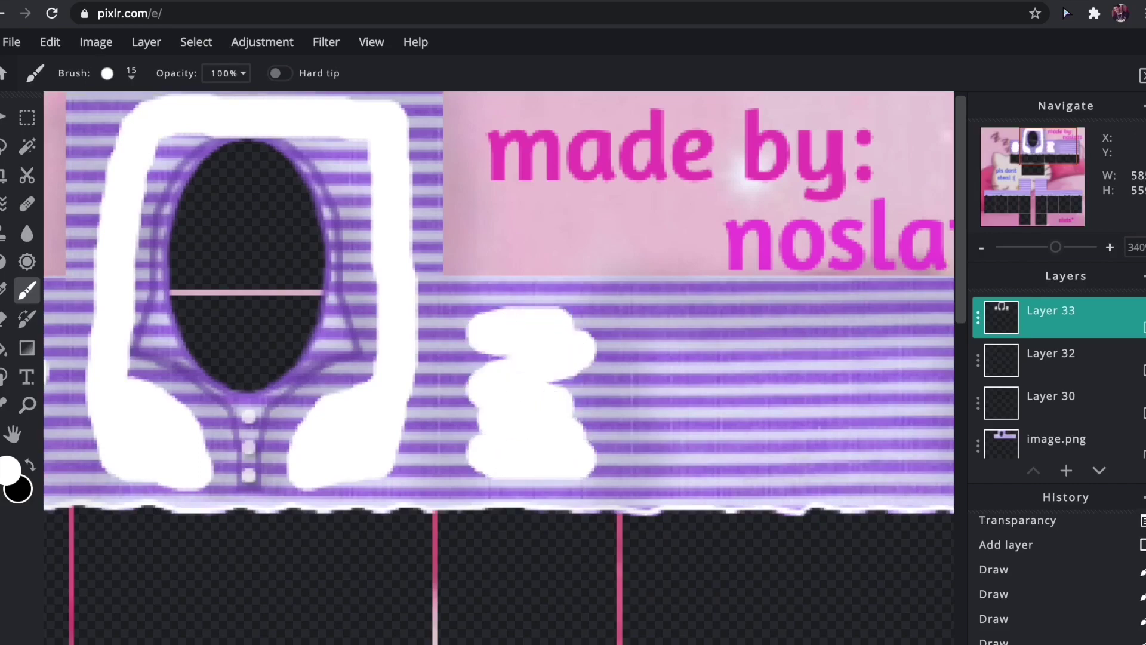
scroll(583, 330, right, 2)
mouse_move(842, 330)
mouse_down()
mouse_move(583, 330)
mouse_move(599, 445)
mouse_move(687, 471)
mouse_up()
Step: Apply a Gaussian blur to the white torso highlights on Layer 33
drag(1055, 246, 1046, 249)
click(342, 54)
mouse_move(358, 95)
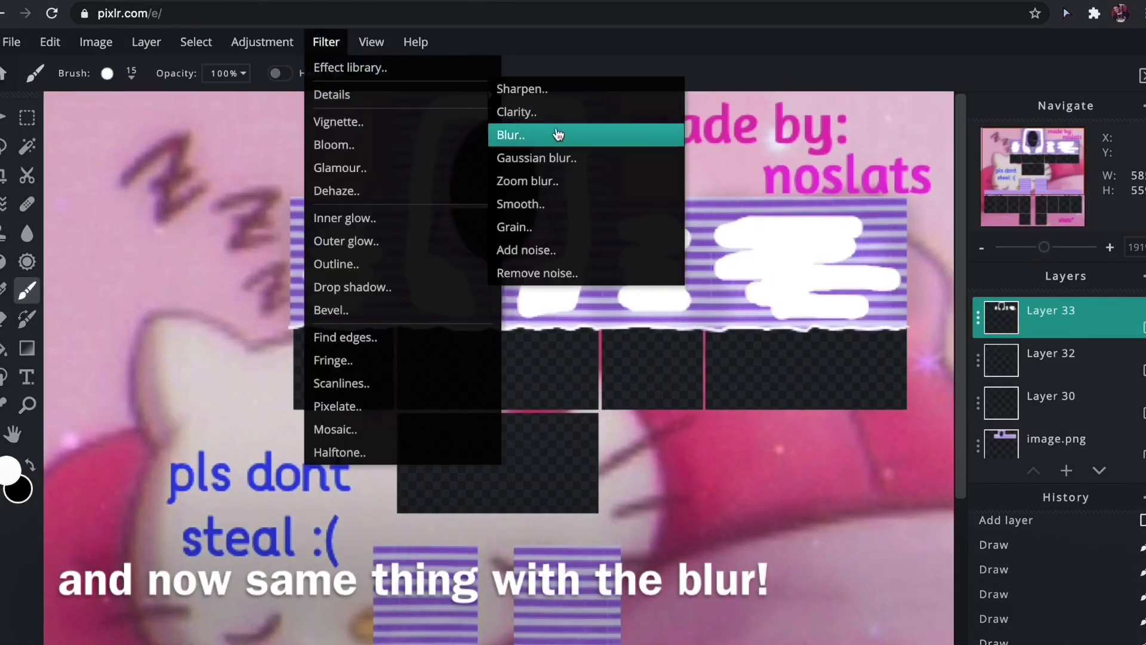
click(525, 154)
mouse_move(405, 510)
mouse_down()
mouse_move(674, 509)
mouse_move(486, 511)
mouse_up()
click(686, 561)
Step: Lower the torso highlight layer's transparency value to 4
click(1050, 319)
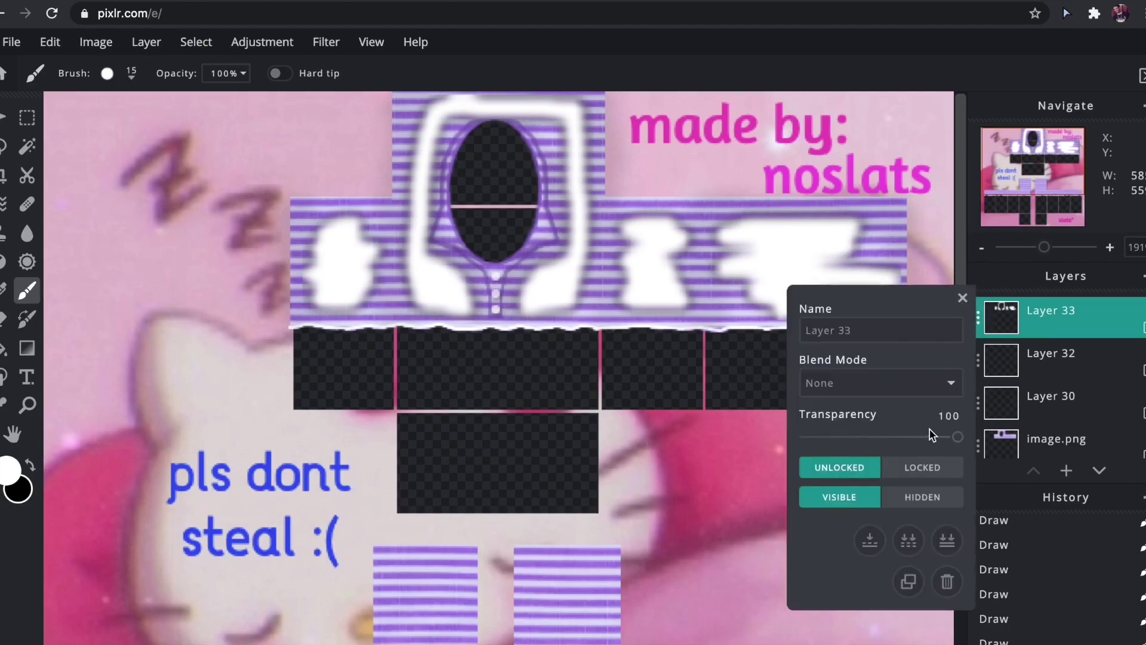
drag(931, 437, 815, 440)
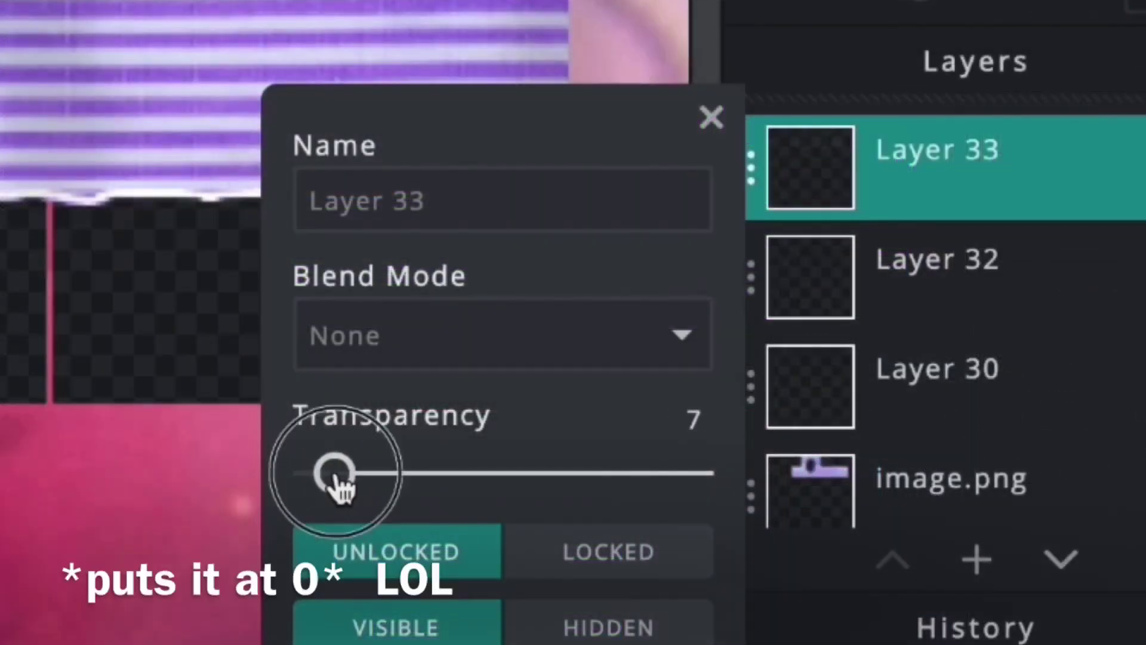
drag(333, 477, 310, 476)
click(711, 117)
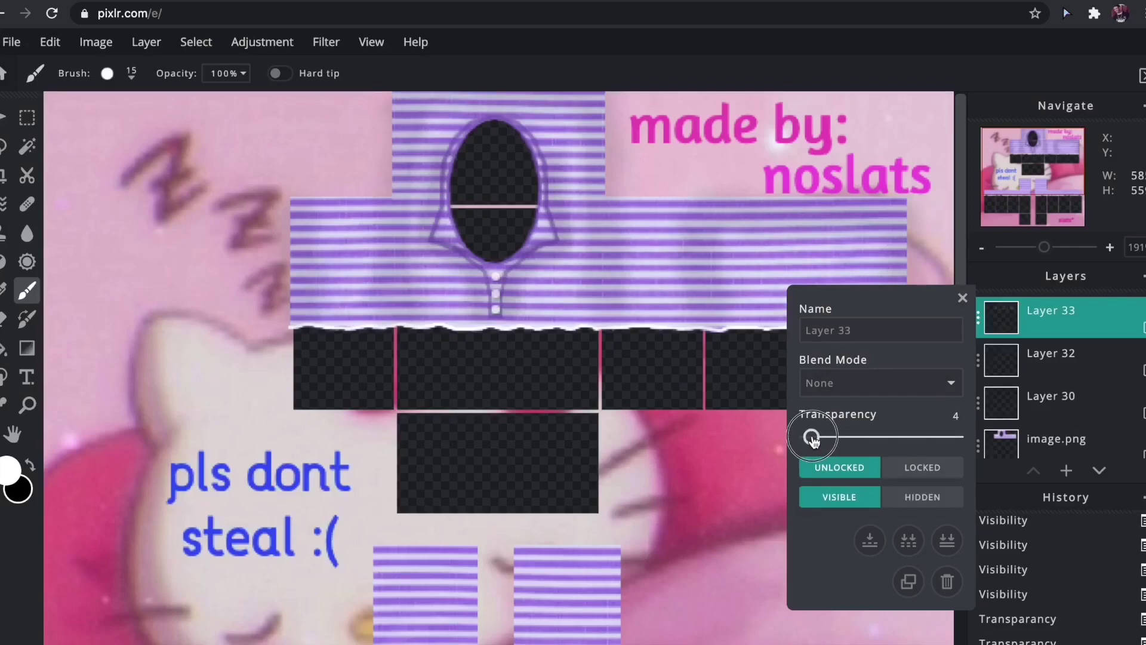
click(962, 298)
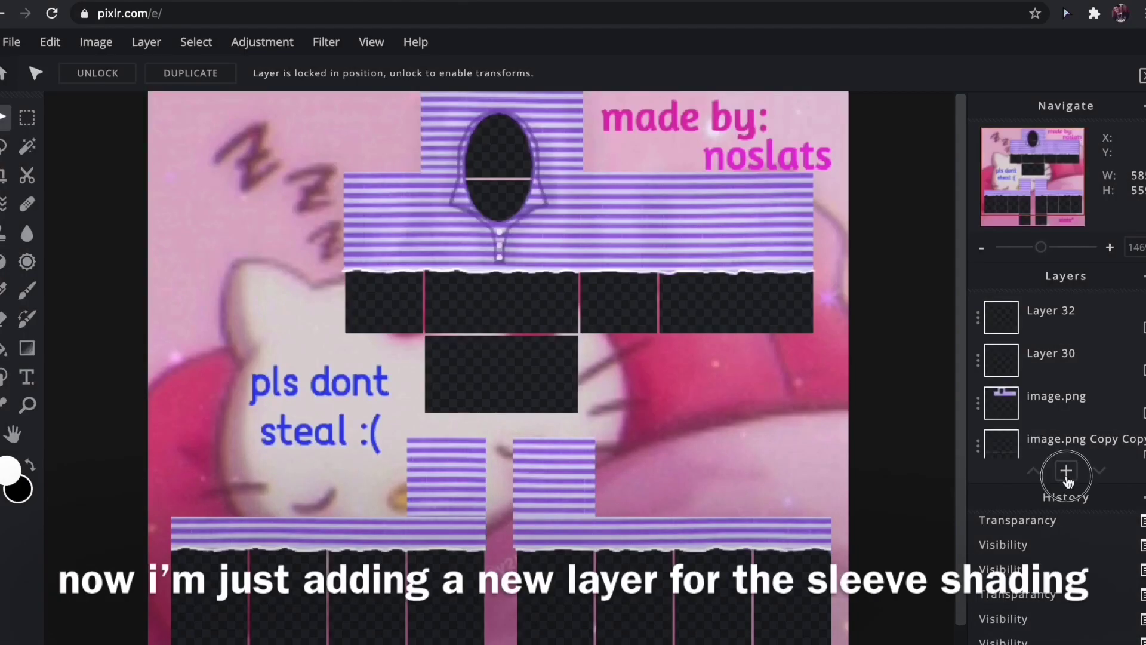
Step: Add an empty layer and paint white highlights inside the left sleeve's panels and black shading along their borders with a 15 px brush
click(1066, 470)
click(412, 506)
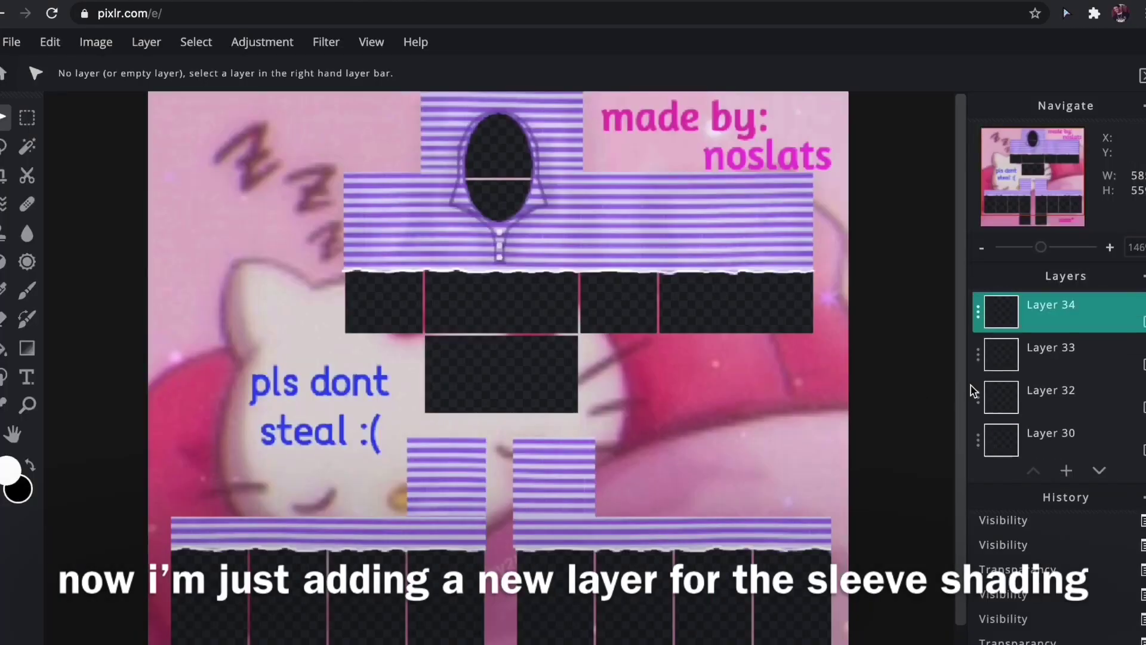
click(27, 292)
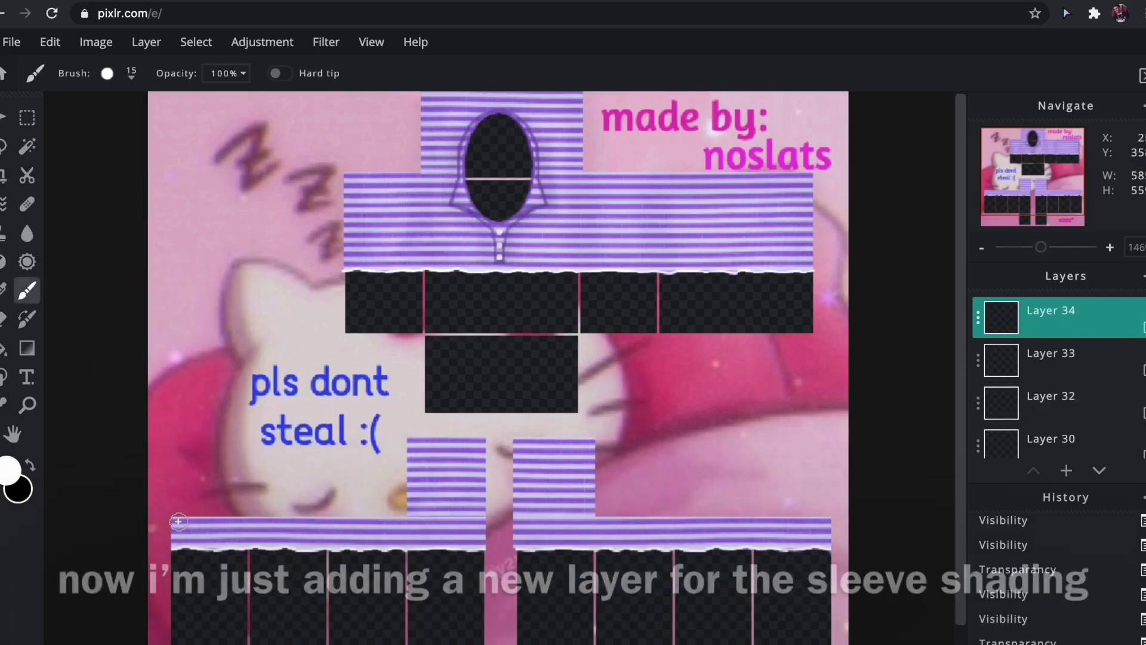
drag(178, 518, 177, 544)
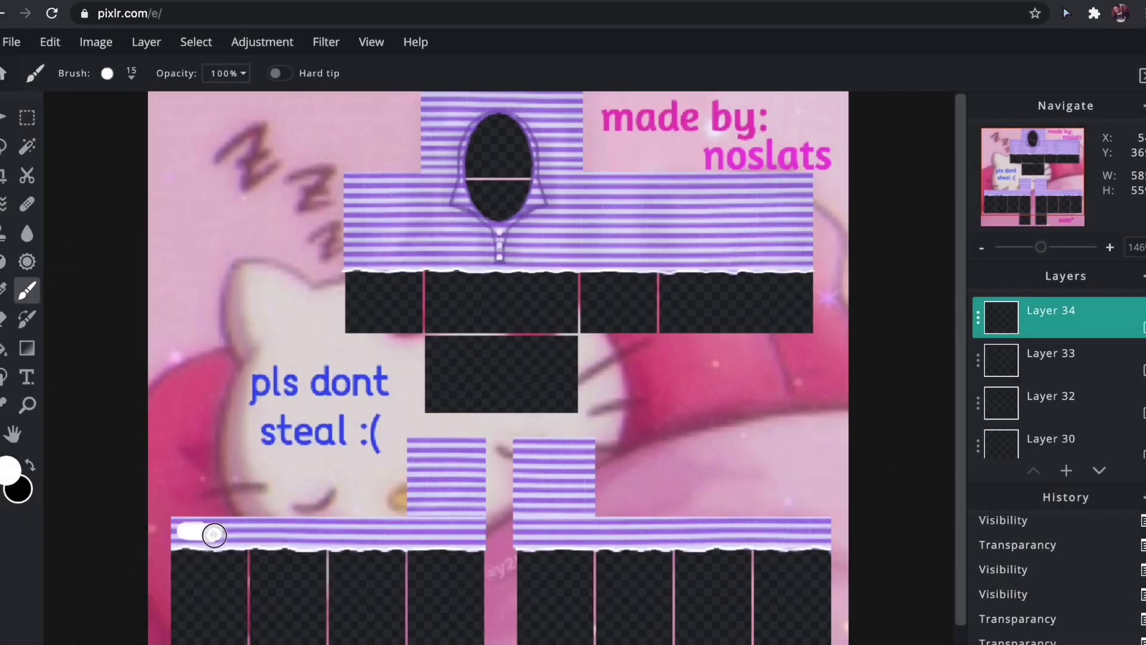
drag(281, 533, 292, 532)
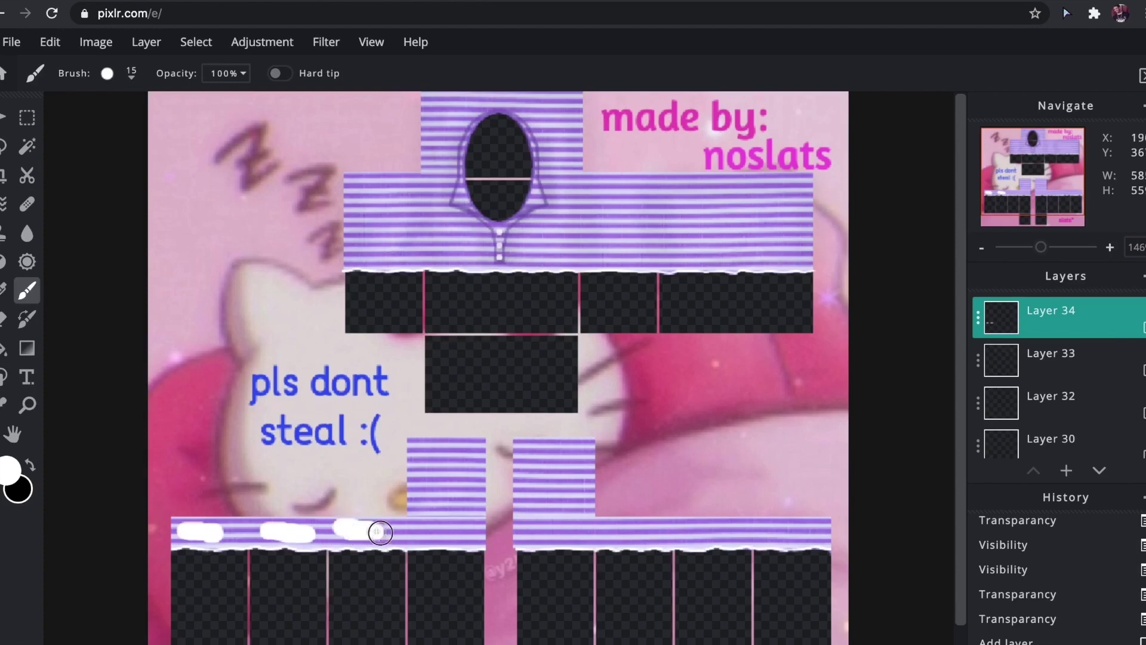
drag(380, 532, 389, 533)
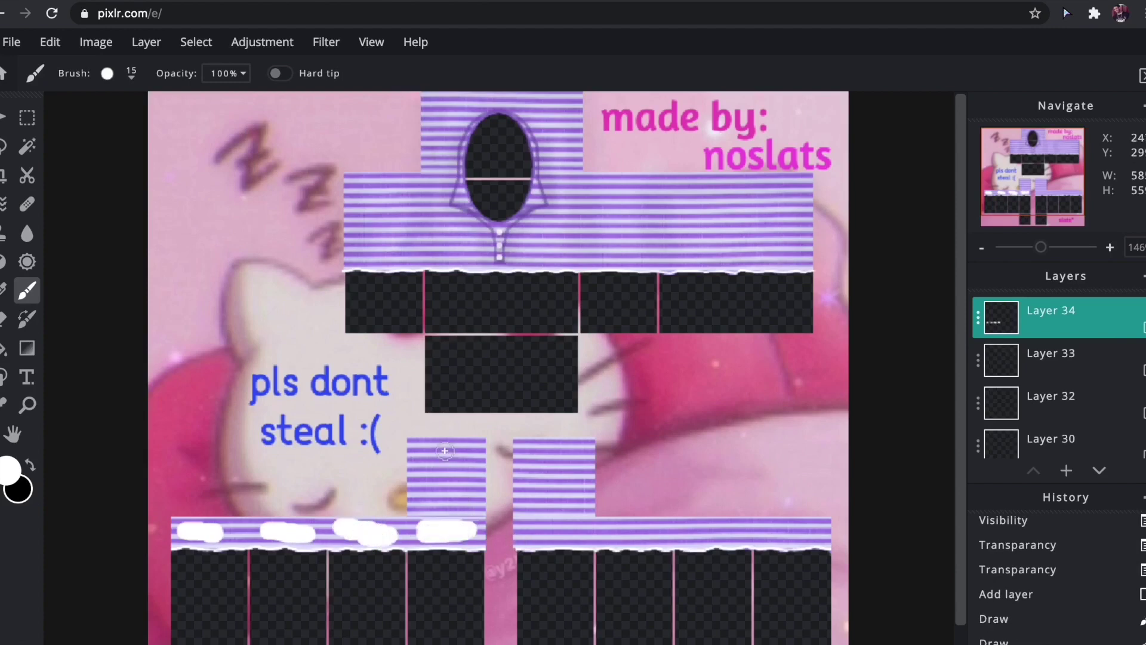
drag(428, 480, 441, 497)
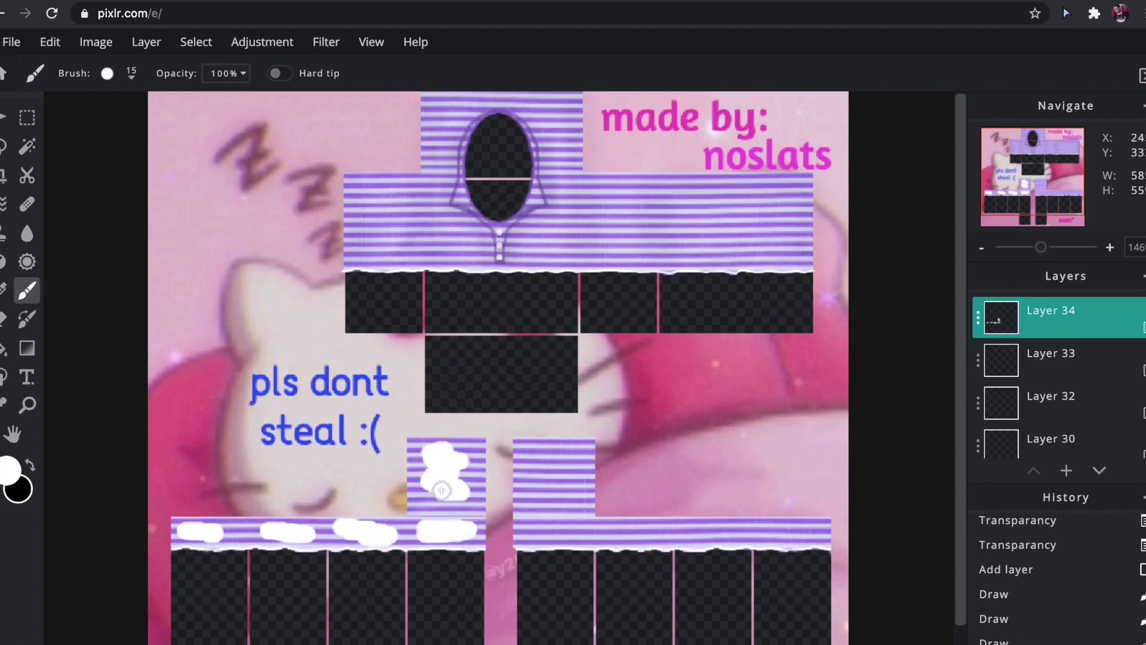
click(29, 465)
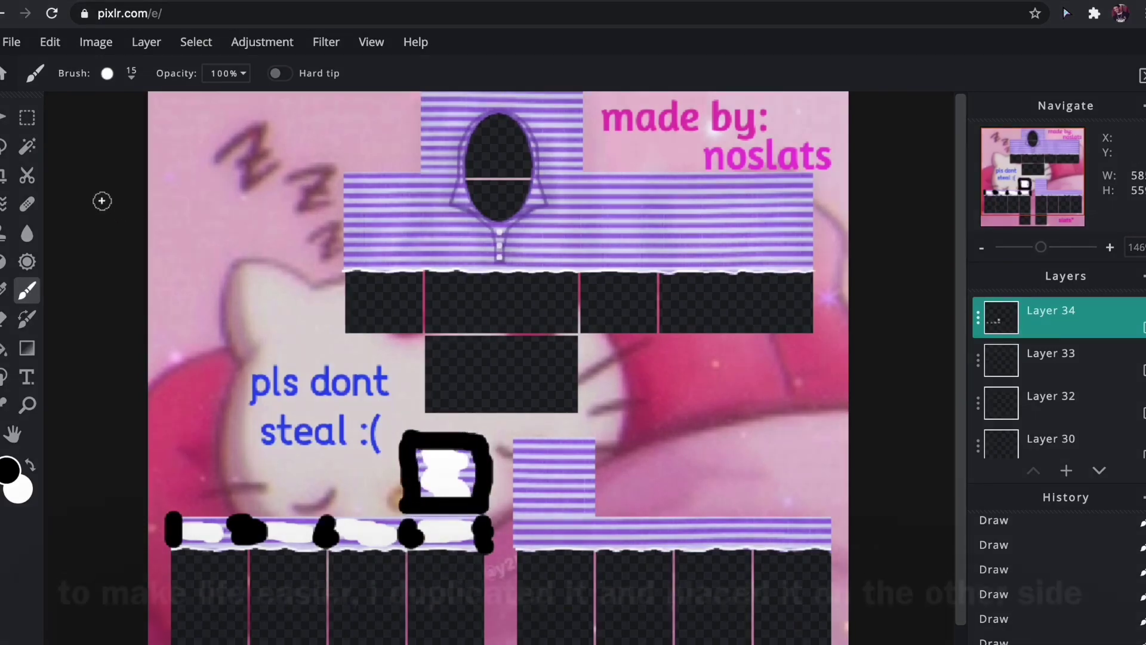
Step: Duplicate the sleeve shading layer, place the horizontally flipped copy over the other sleeve, and merge the two layers
key(v)
click(727, 74)
click(654, 74)
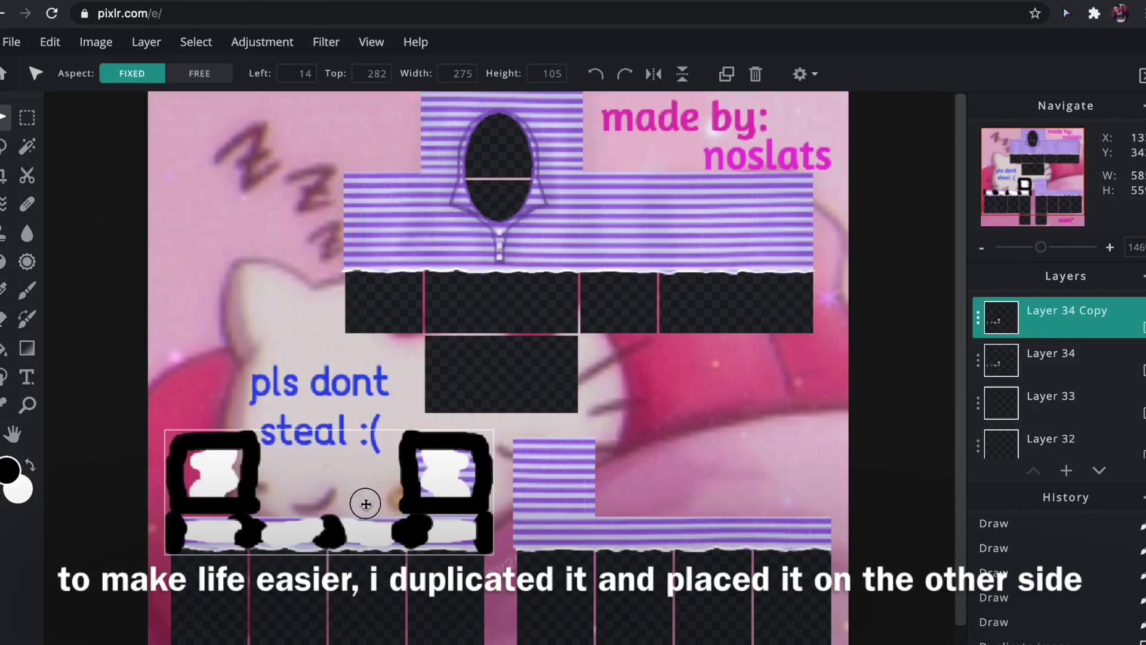
drag(311, 505, 644, 506)
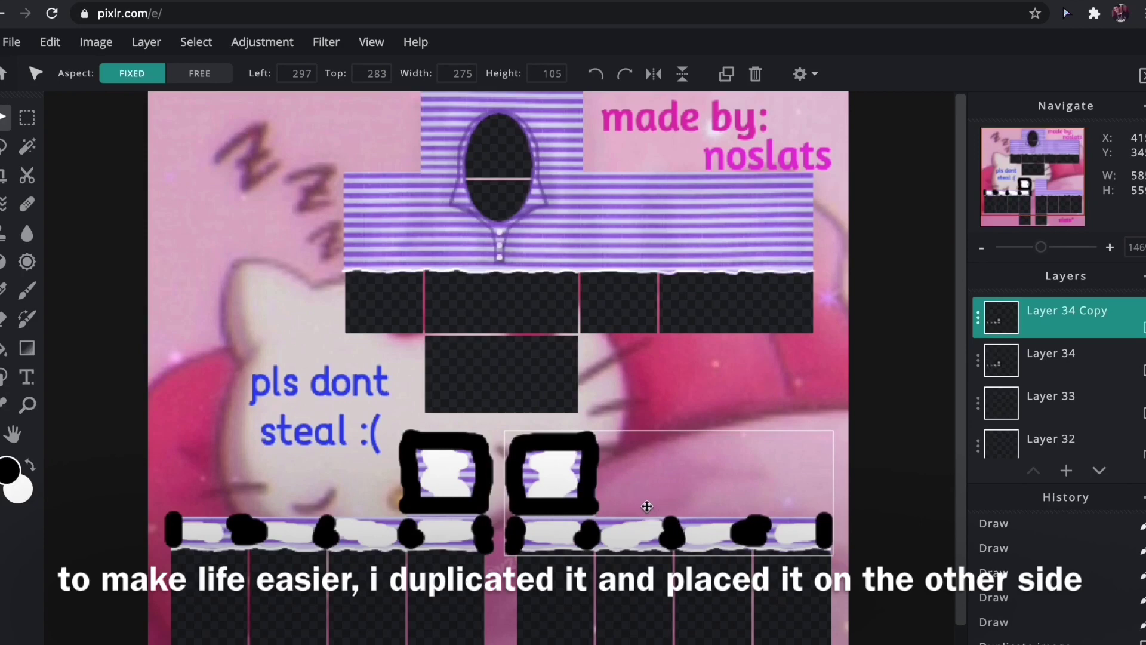
key(ctrl+e)
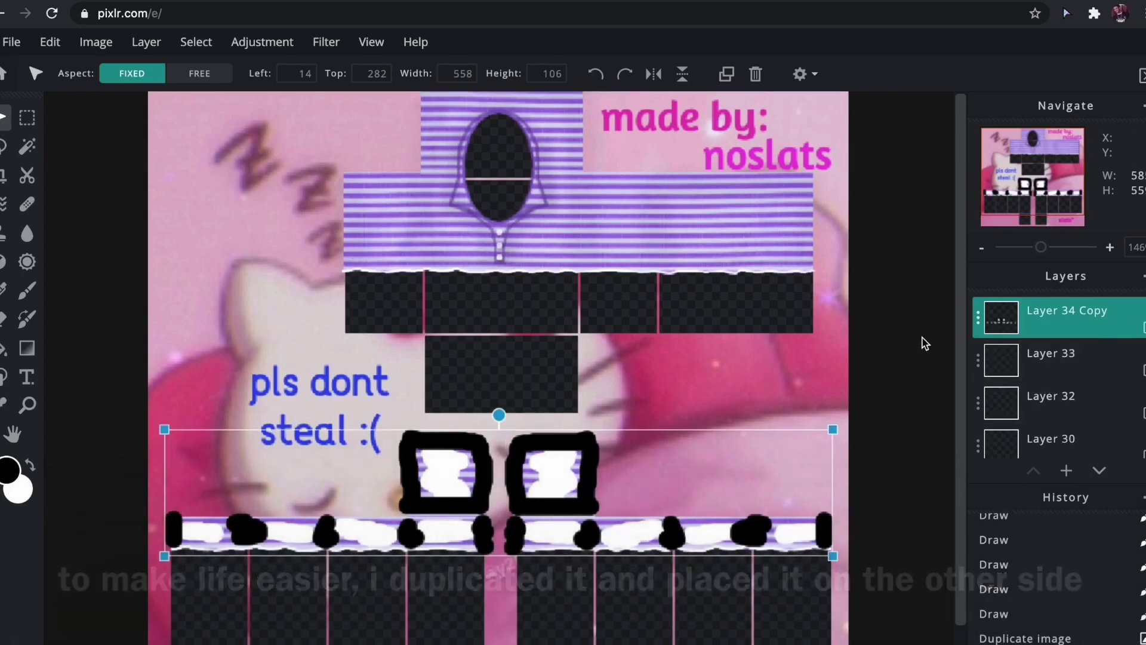
Step: Blur the merged black and white shading on both sleeves
click(1143, 327)
click(370, 41)
click(326, 42)
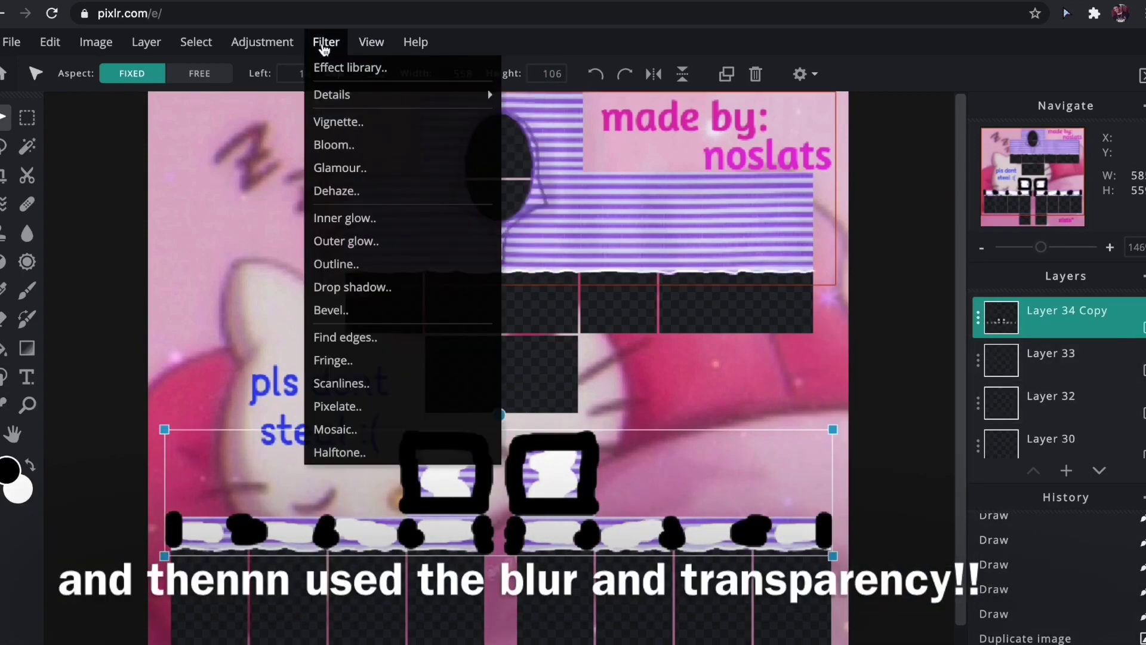
mouse_move(495, 106)
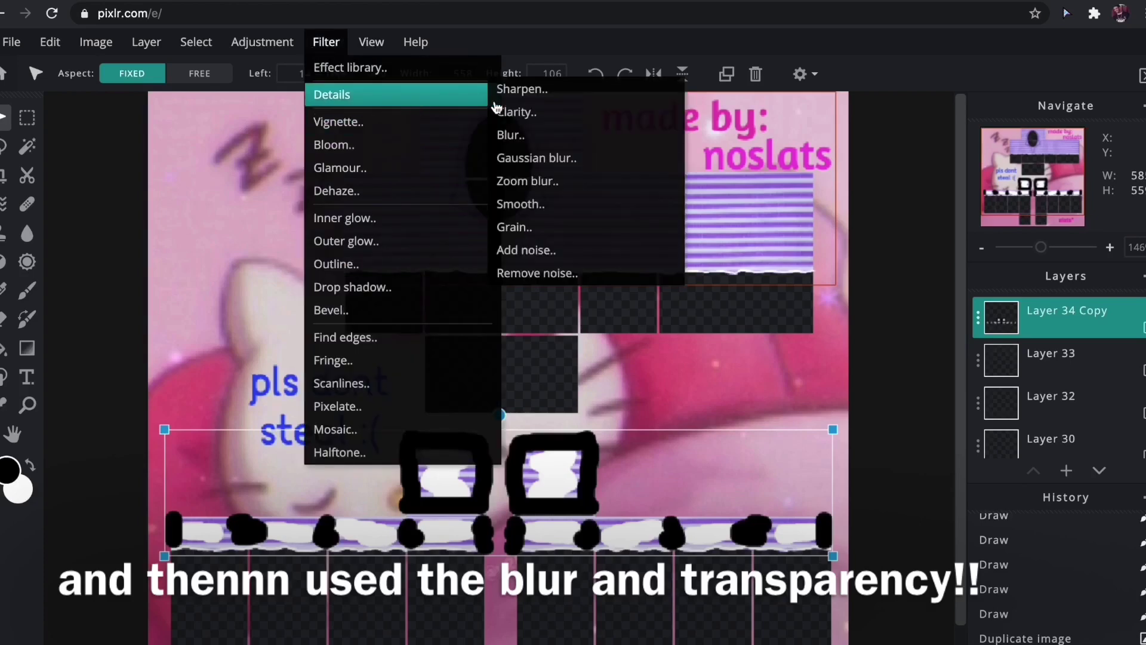
click(519, 135)
drag(559, 287, 595, 288)
click(837, 336)
Step: Lower the merged sleeve shading layer's transparency value to 6
click(978, 316)
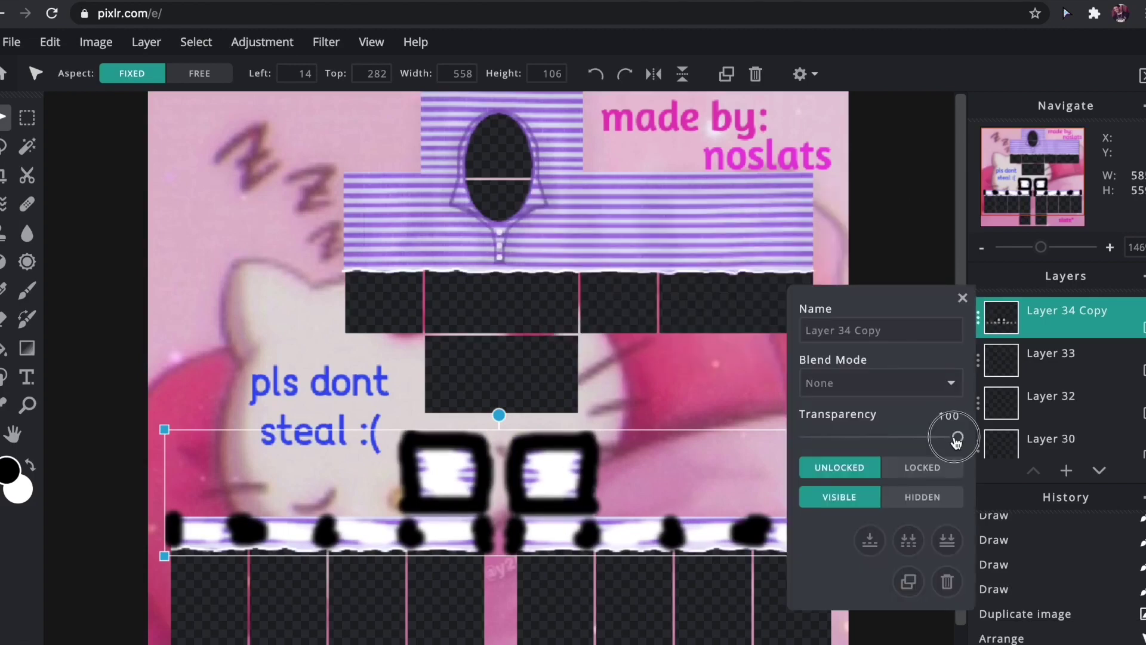
drag(954, 439, 816, 438)
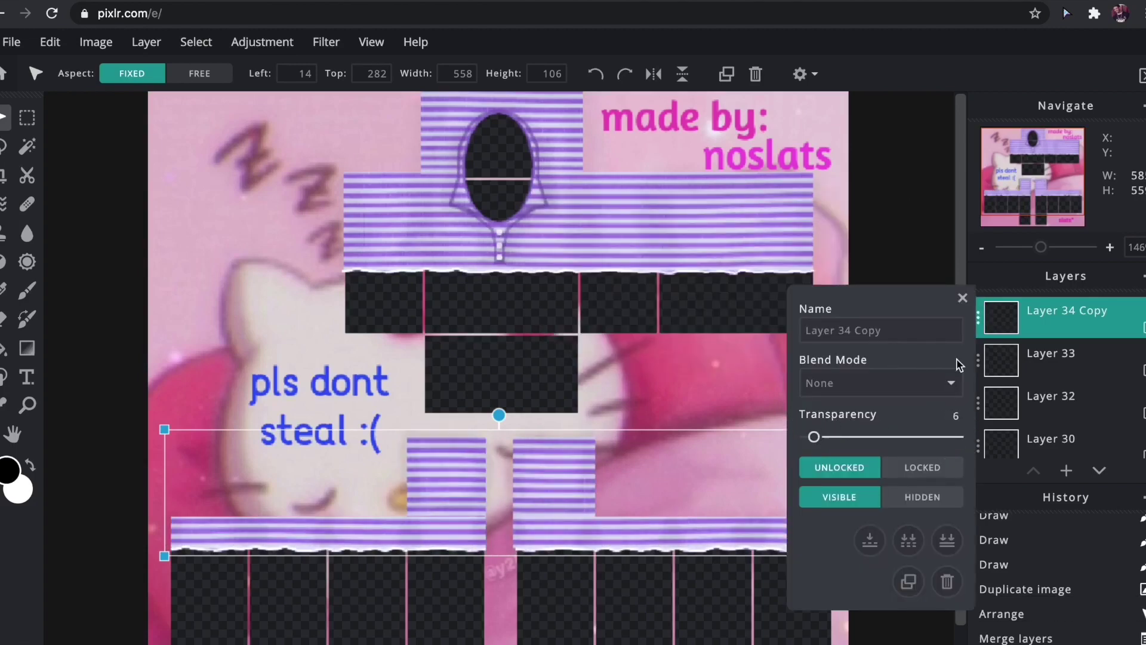
click(941, 310)
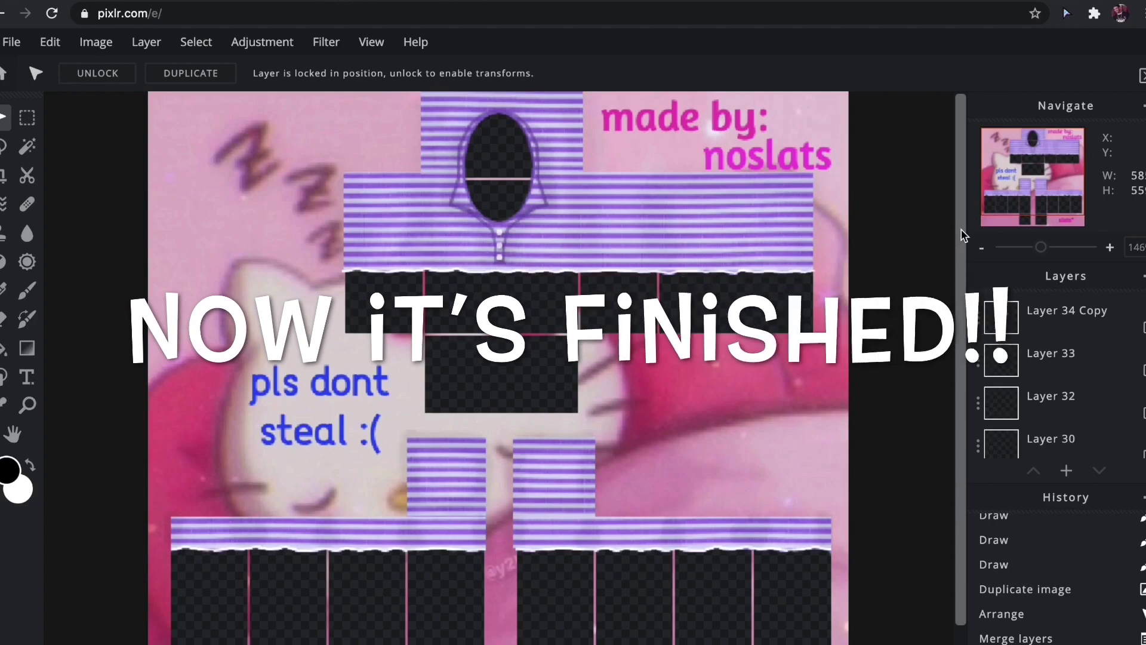
Step: Save the finished shirt template as a PNG named "purple top w collar" and download it
click(8, 42)
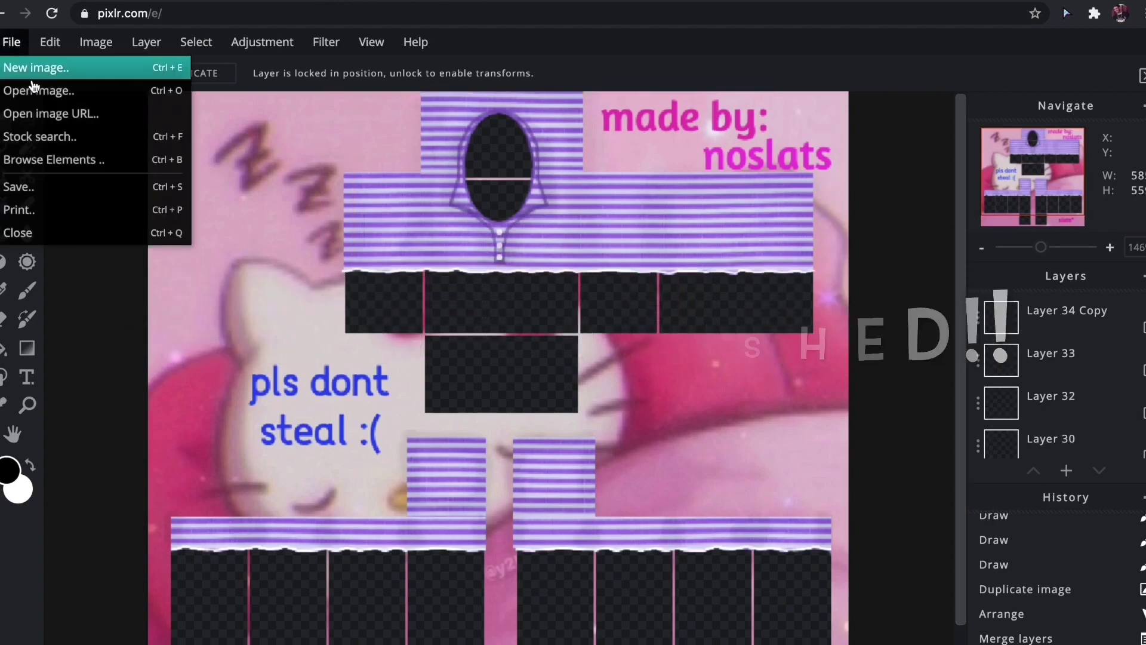
click(62, 187)
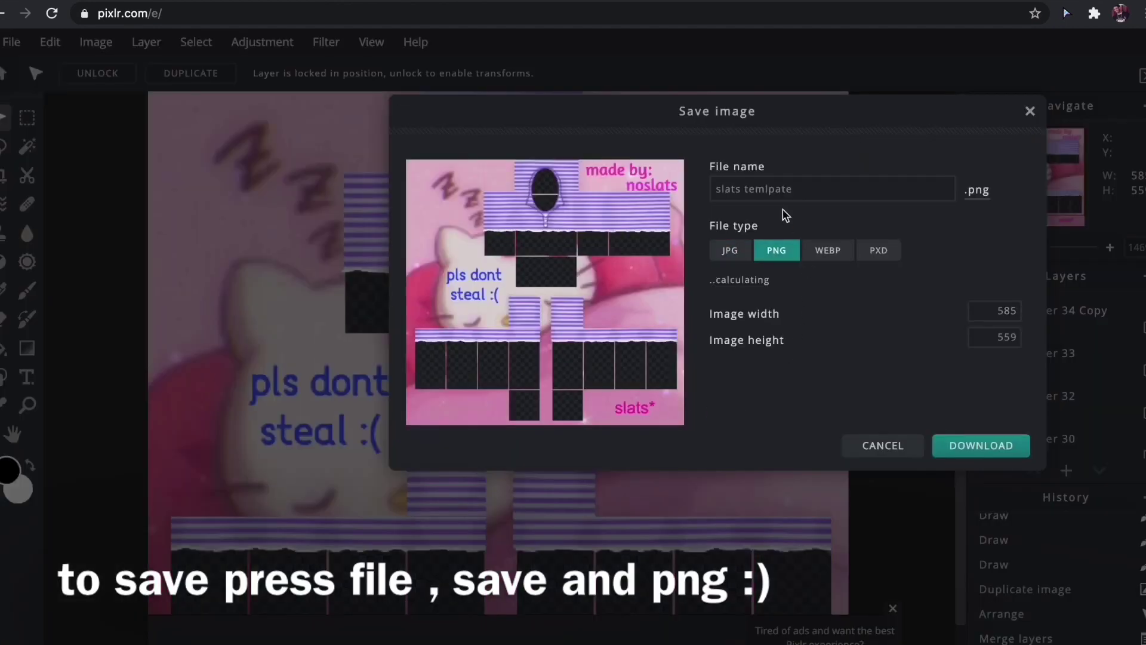
click(791, 189)
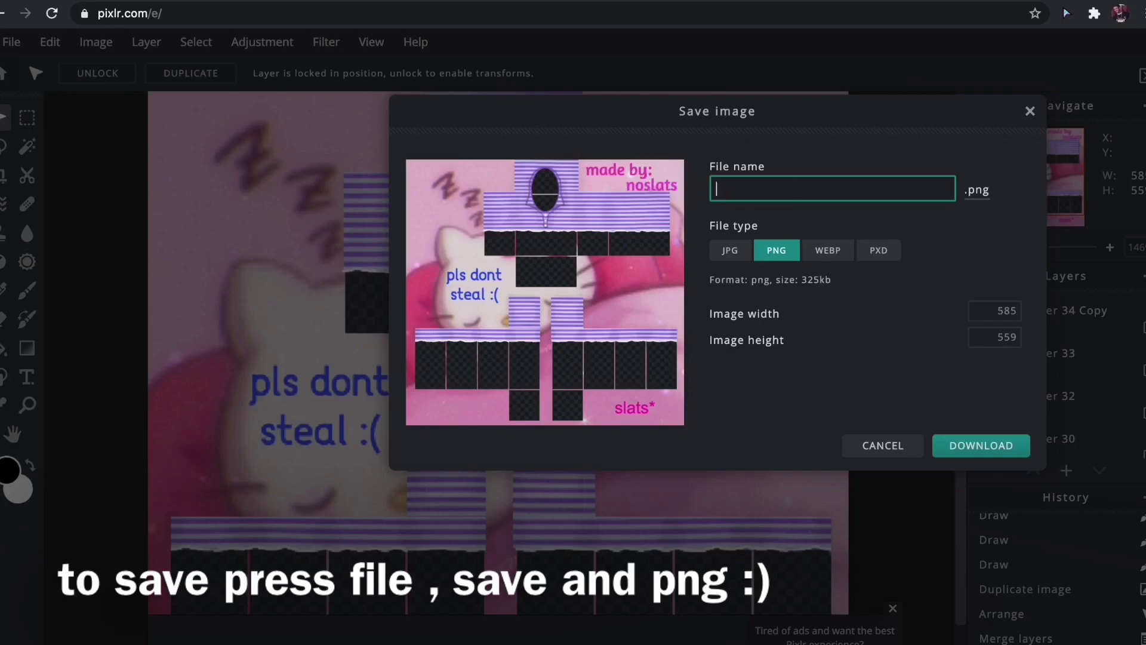
text(purple t)
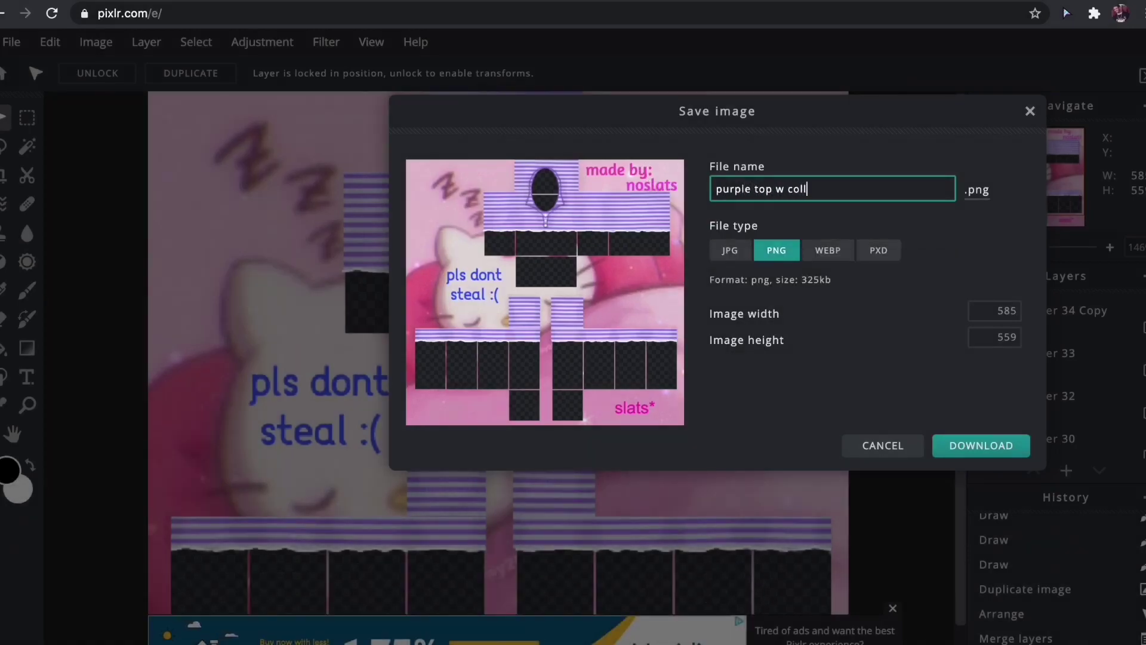
text(op w collar)
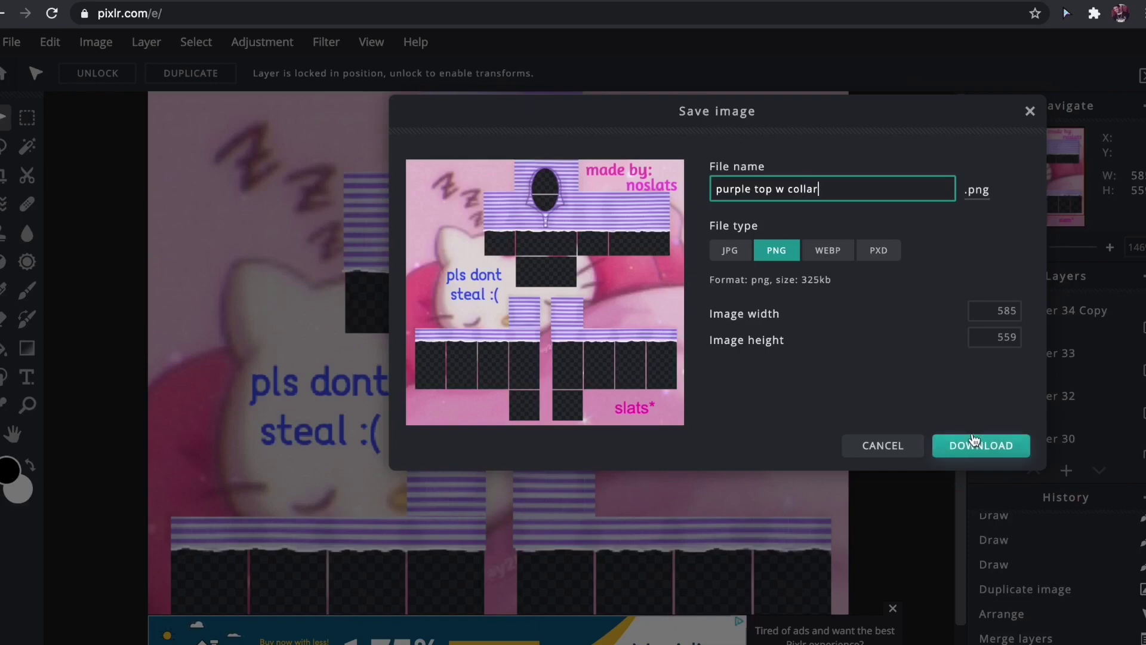
click(974, 443)
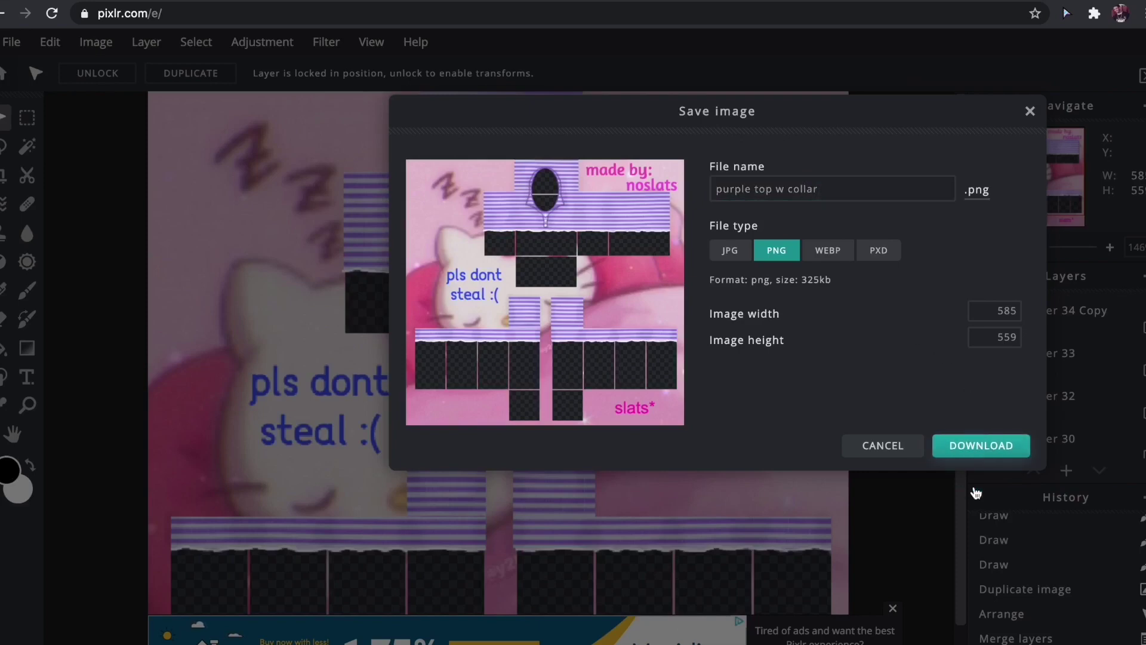